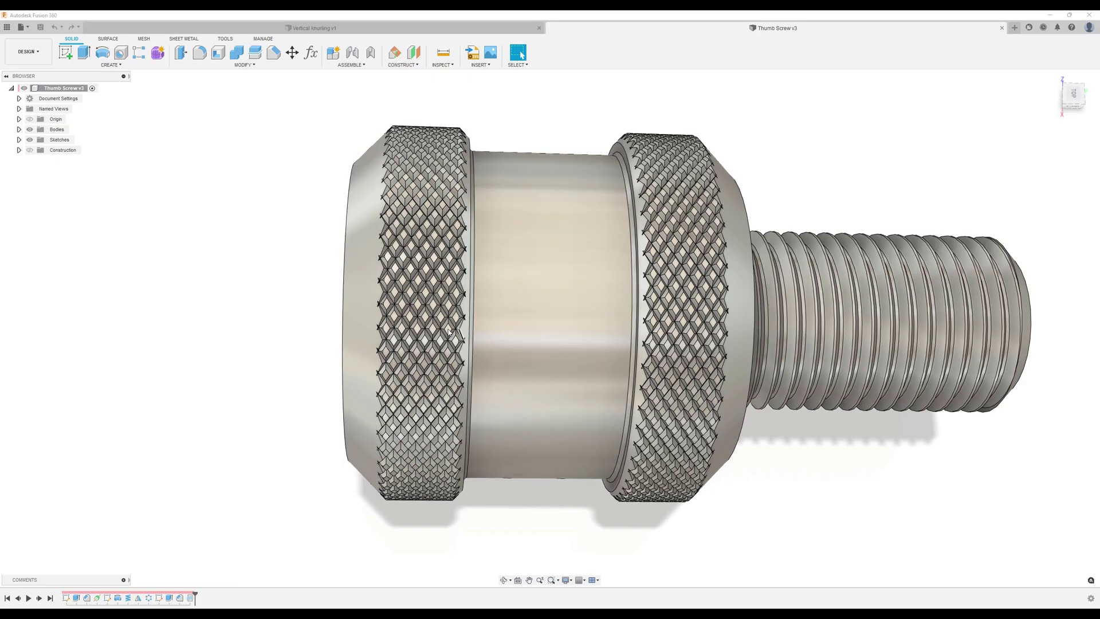
- Create a new design and add an internal component named "Vertical Knurling" to it
left_click(489, 32)
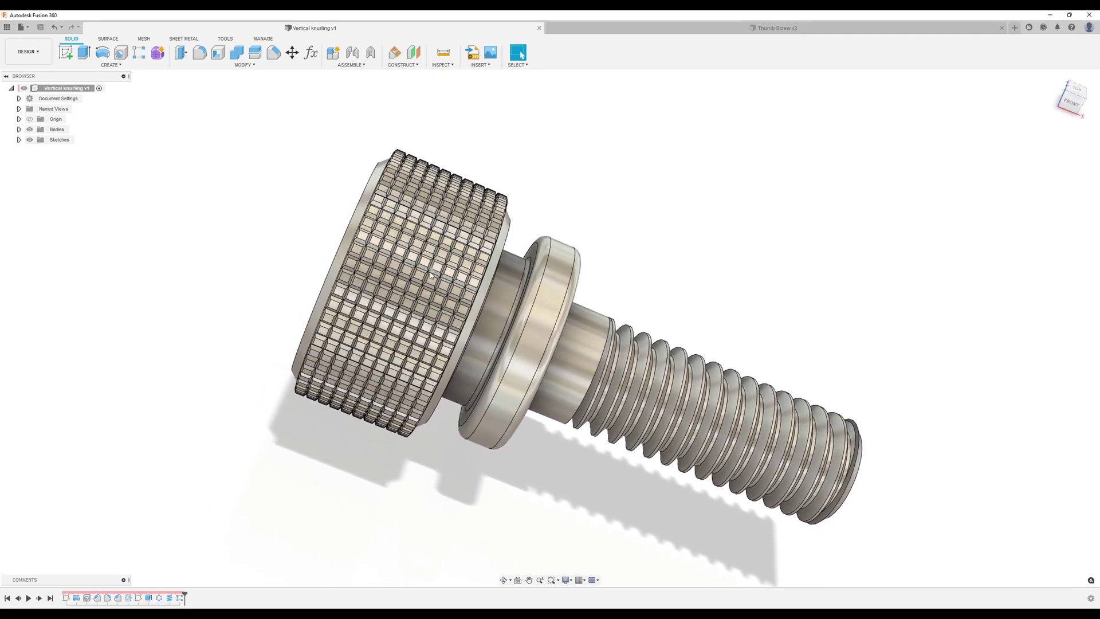
left_click(1015, 28)
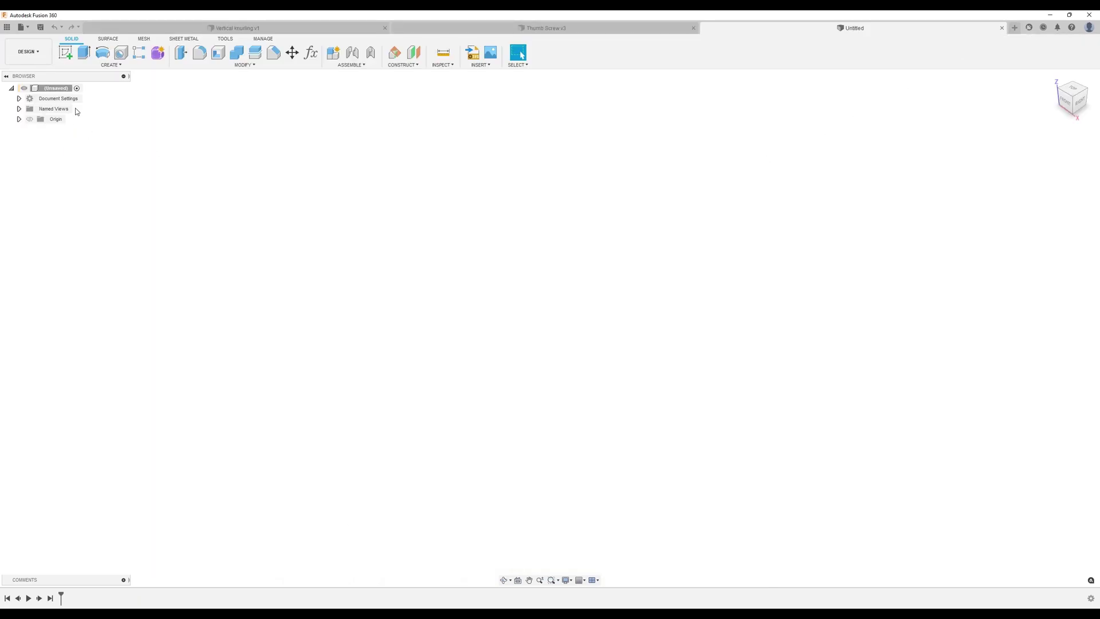
right_click(66, 90)
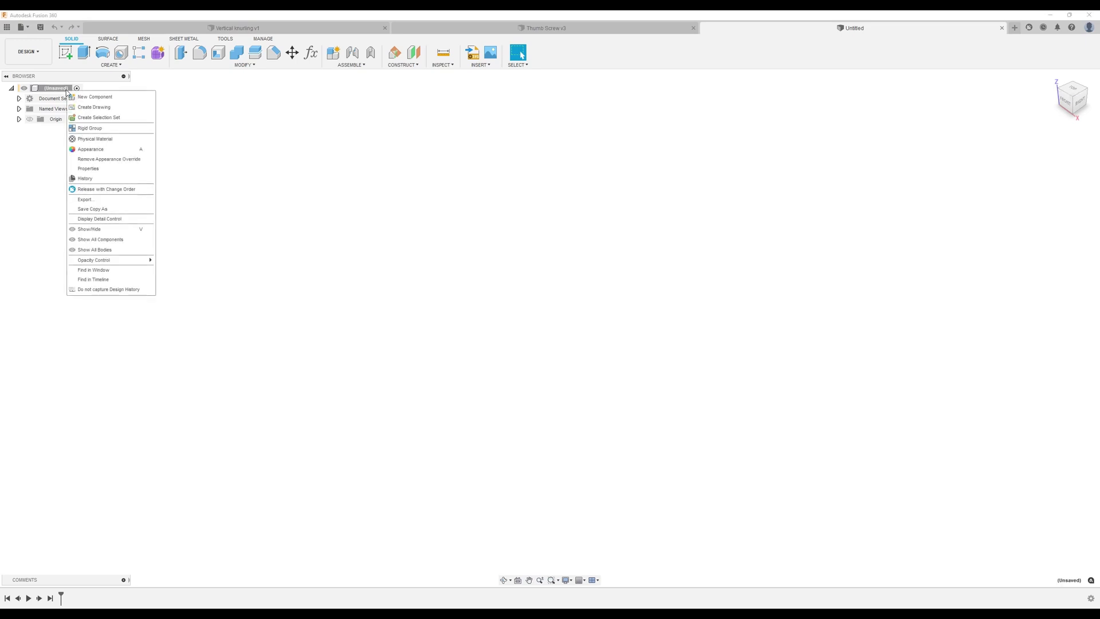
left_click(91, 97)
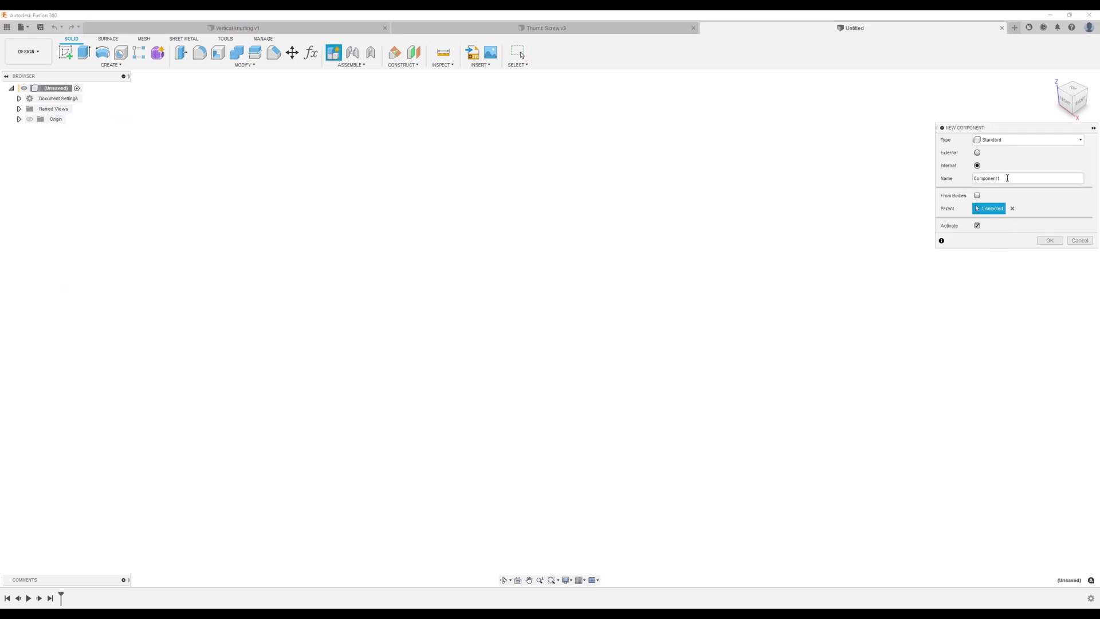
double_click(1007, 178)
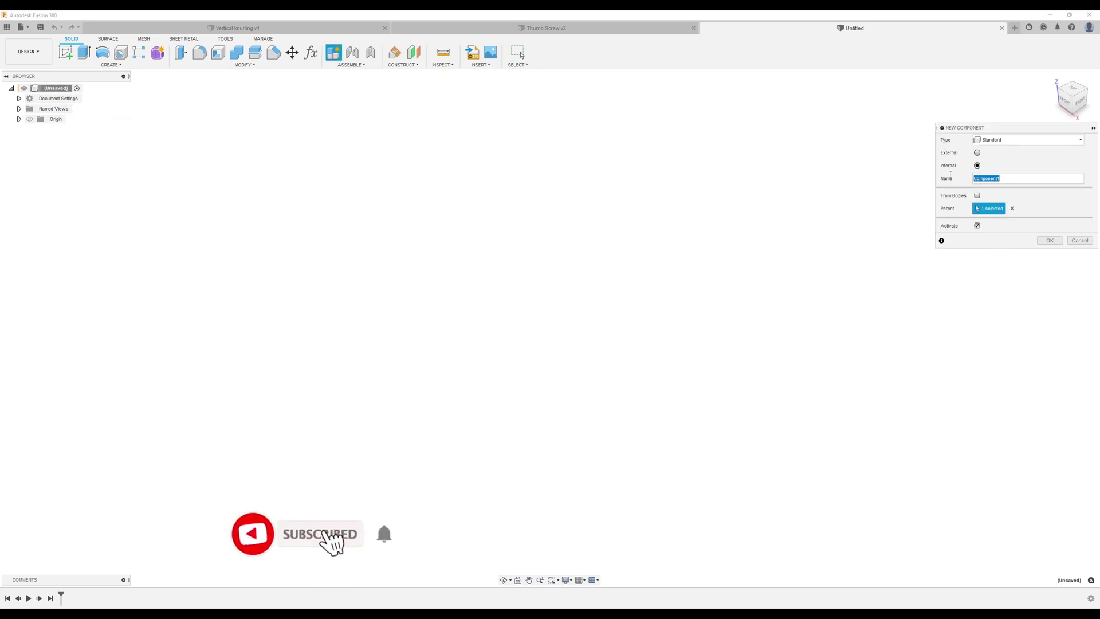
type("Vertical K")
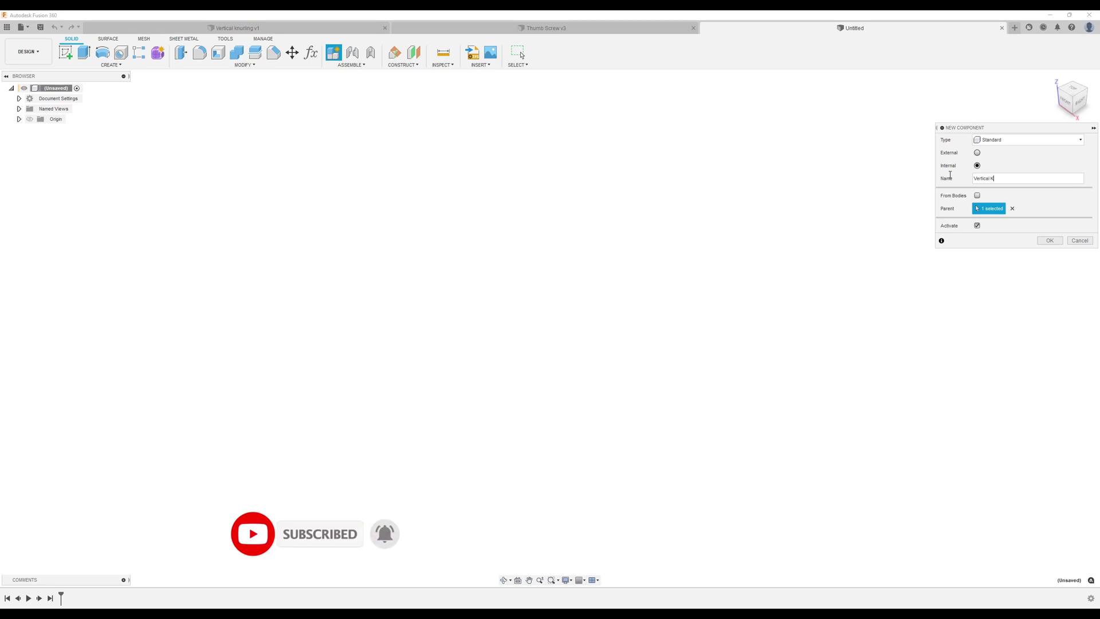
type("nurling")
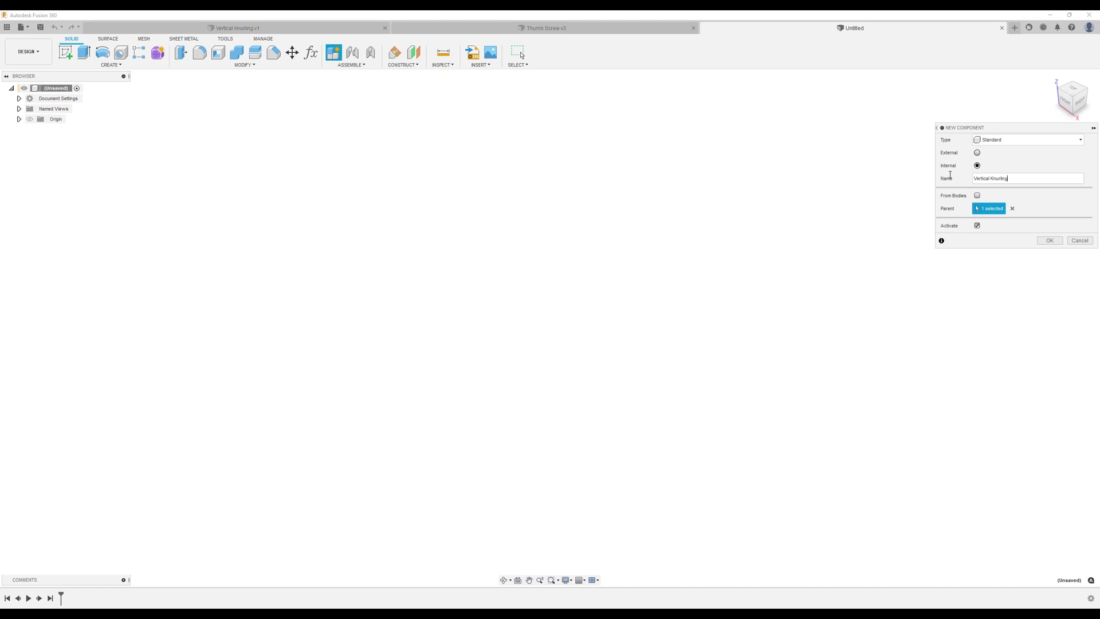
key("Return")
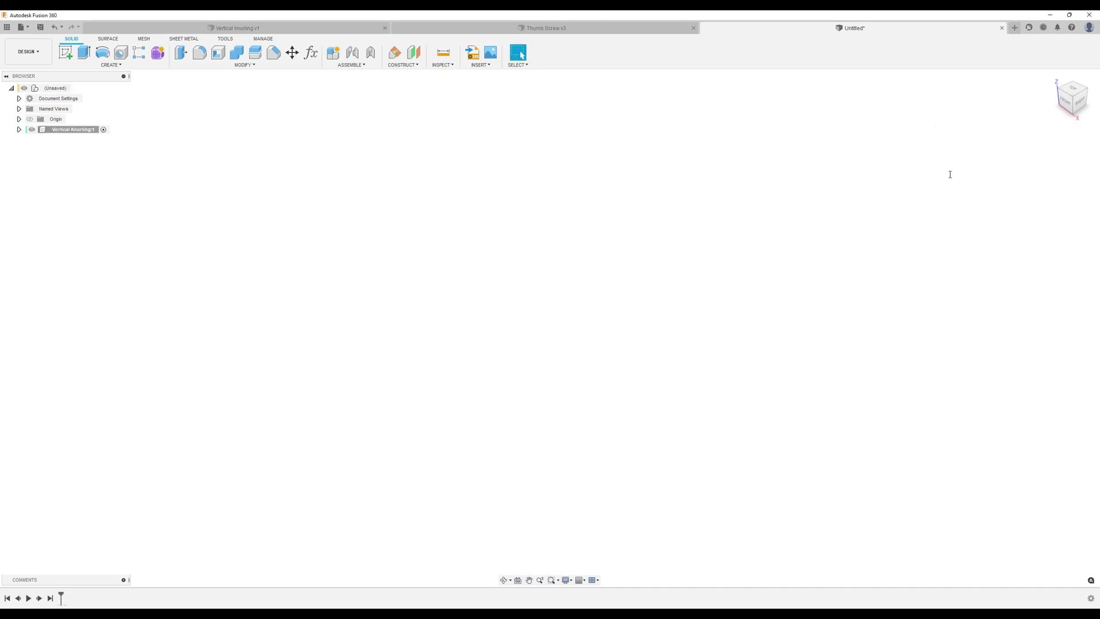
- Start a sketch on the front plane and draw a 28 mm horizontal line from the origin, with its dimension placed close below
left_click(66, 52)
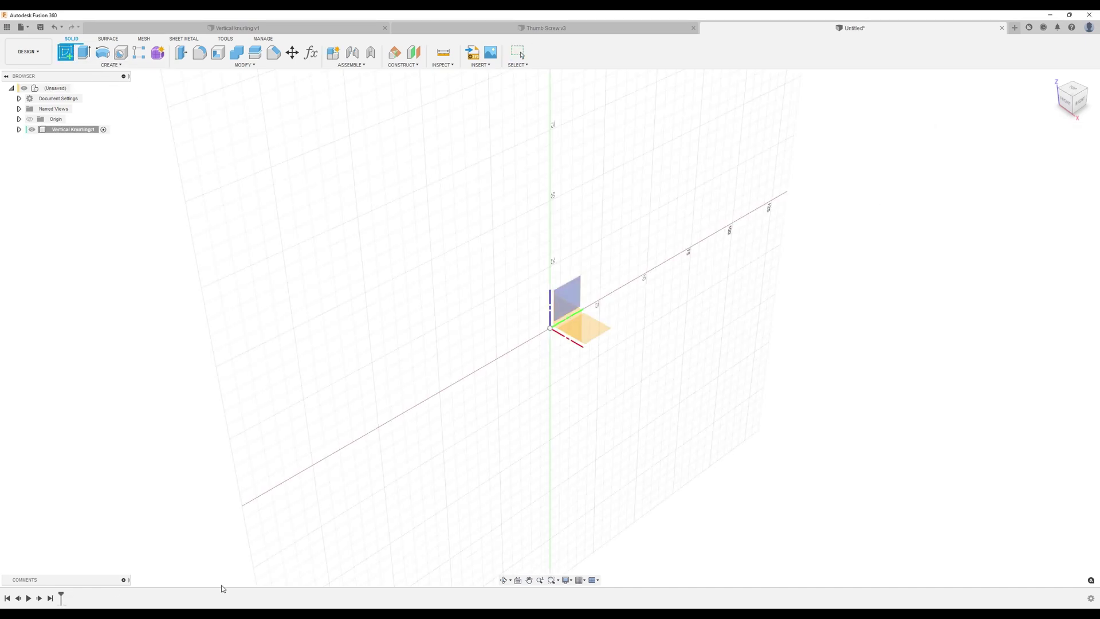
left_click(574, 327)
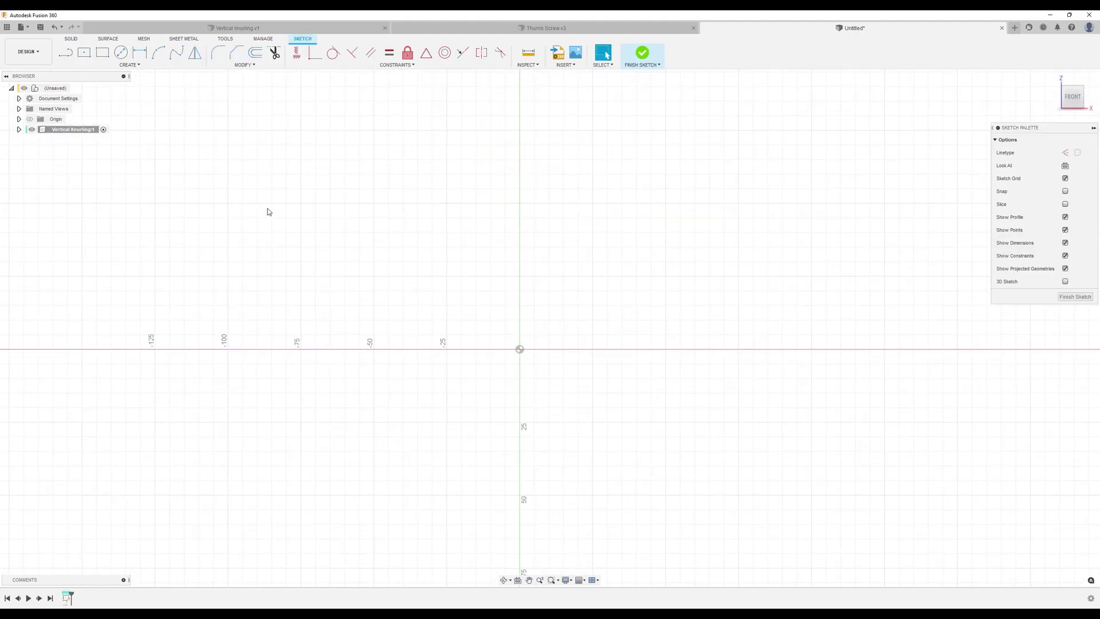
left_click(66, 56)
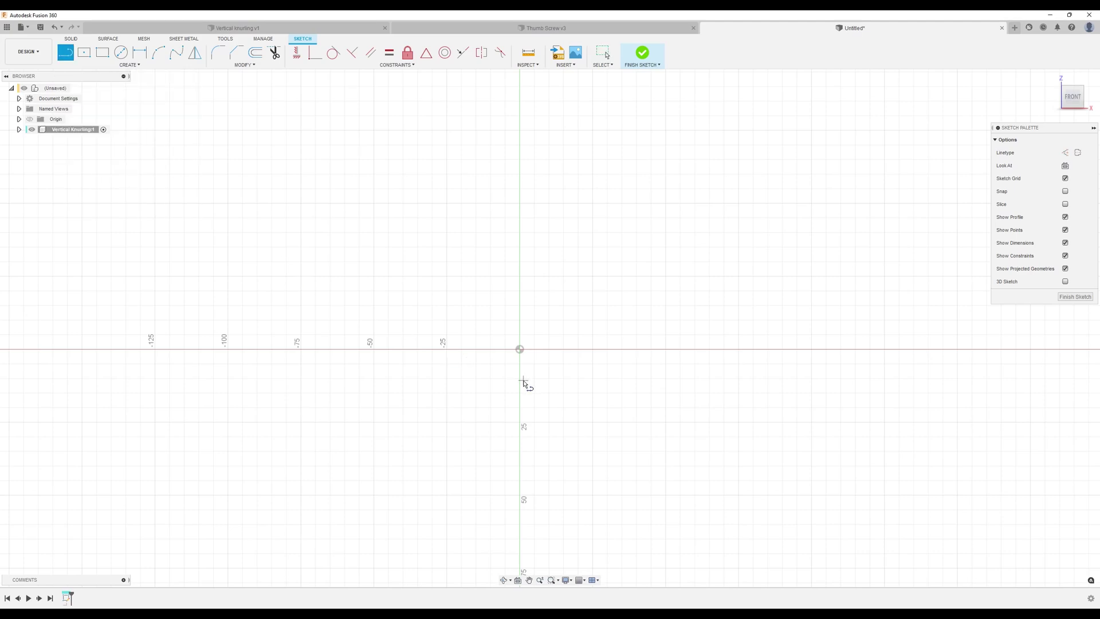
left_click(520, 349)
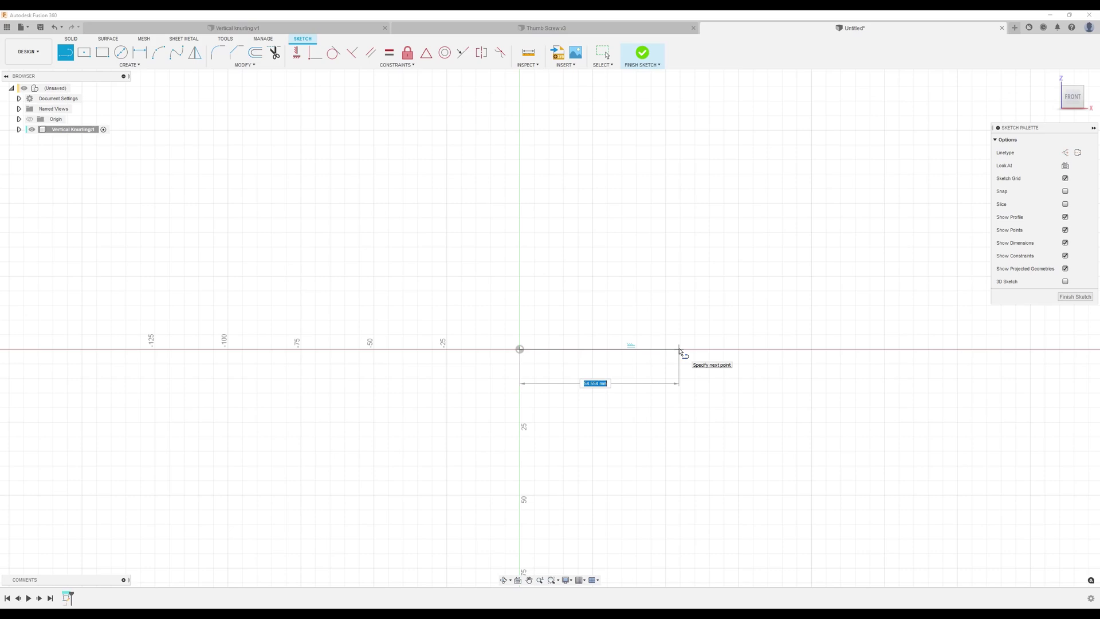
type("28")
key("Return")
key("Escape")
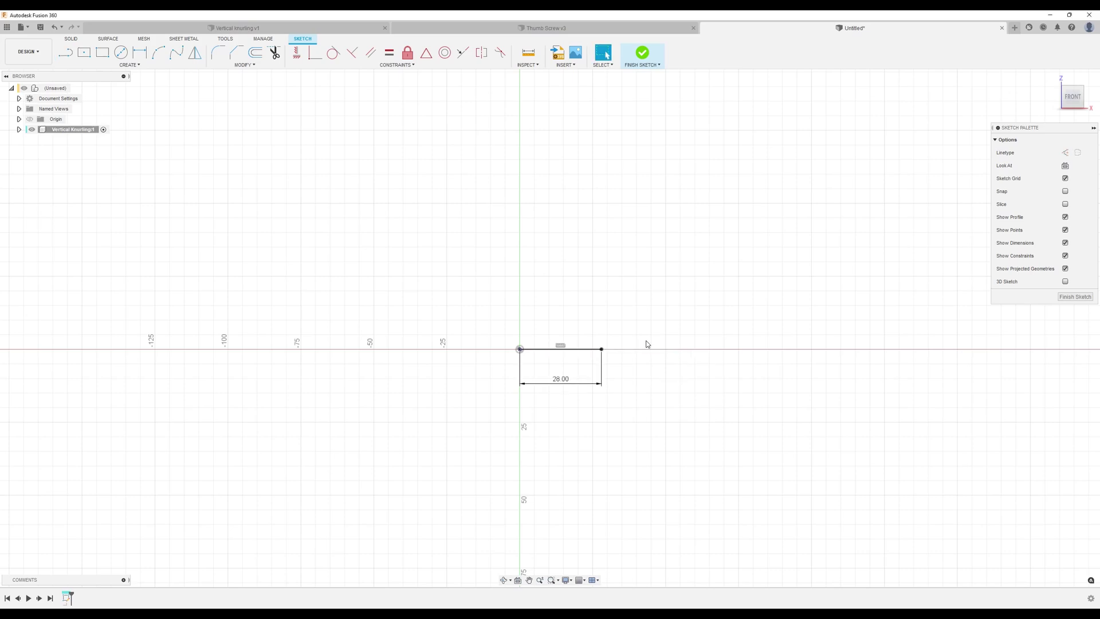
scroll(525, 375, "up", 5)
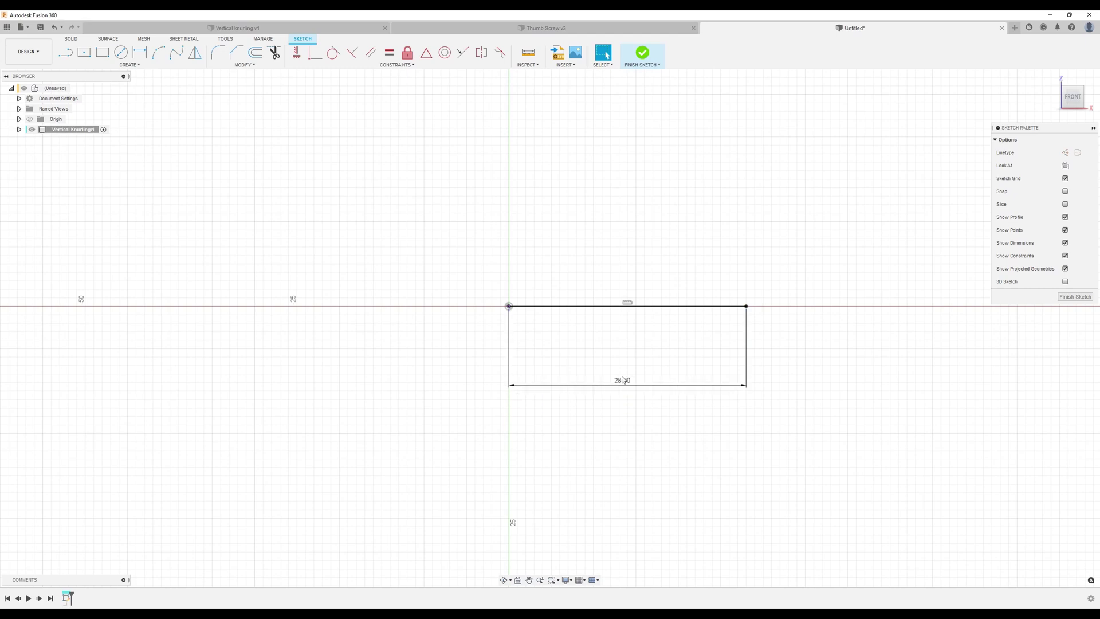
left_click_drag(623, 379, 624, 325)
- Draw a 6 mm vertical line upward from the origin
middle_click_drag(788, 250, 625, 331)
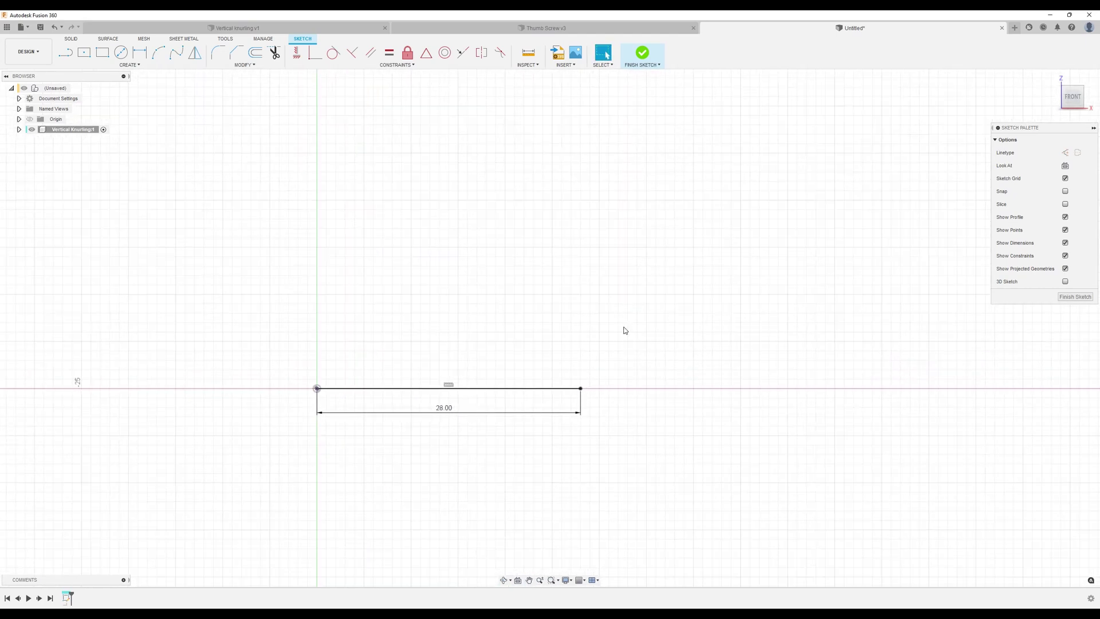
left_click(65, 53)
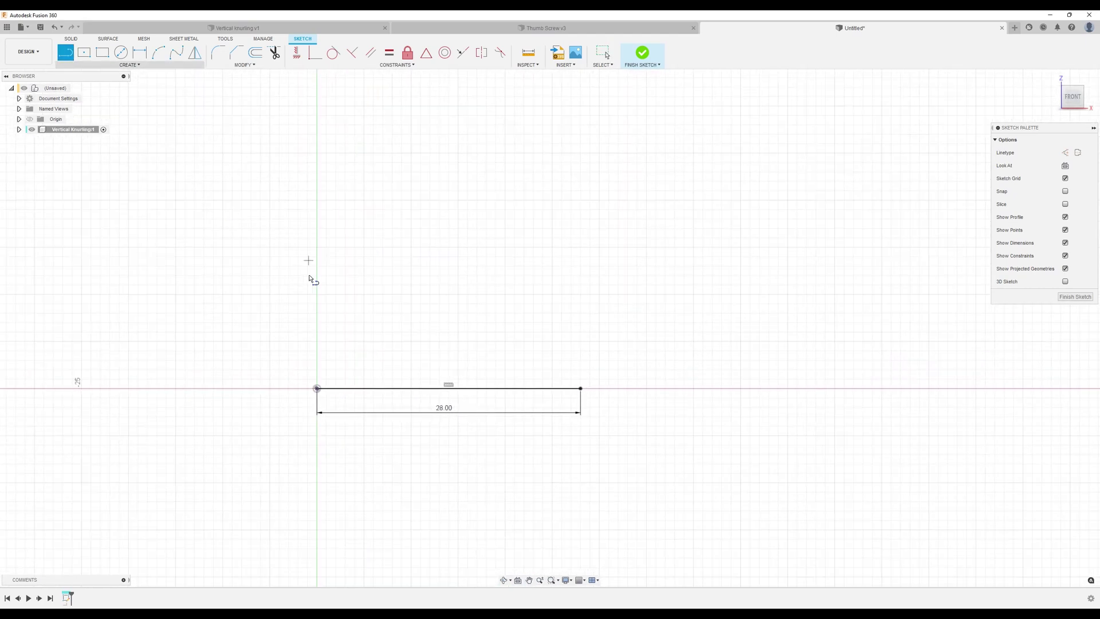
left_click(317, 388)
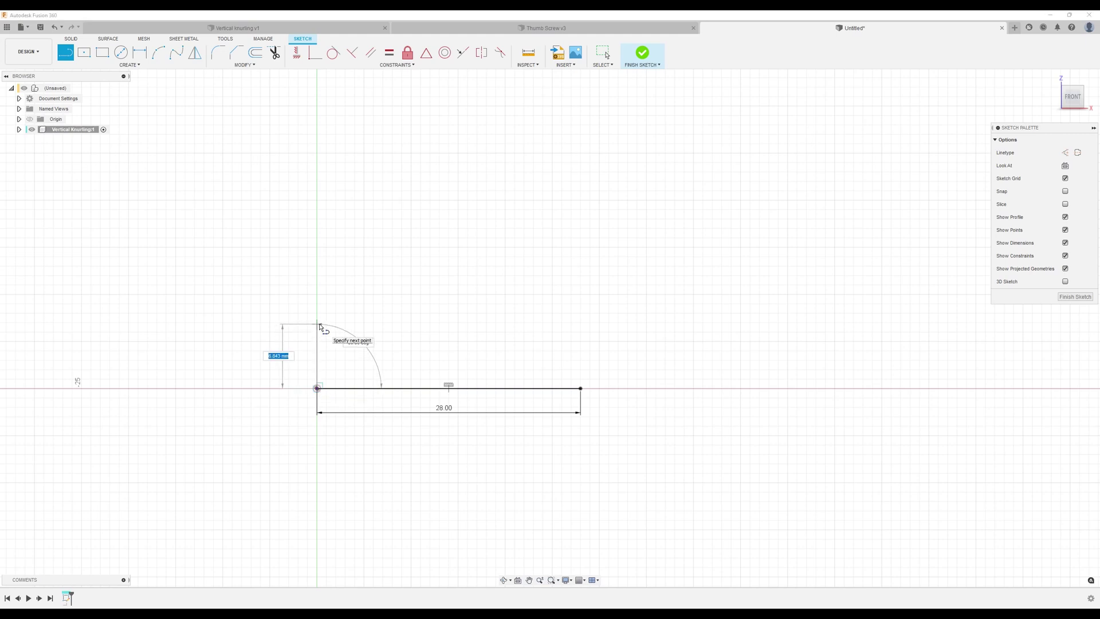
key("Return")
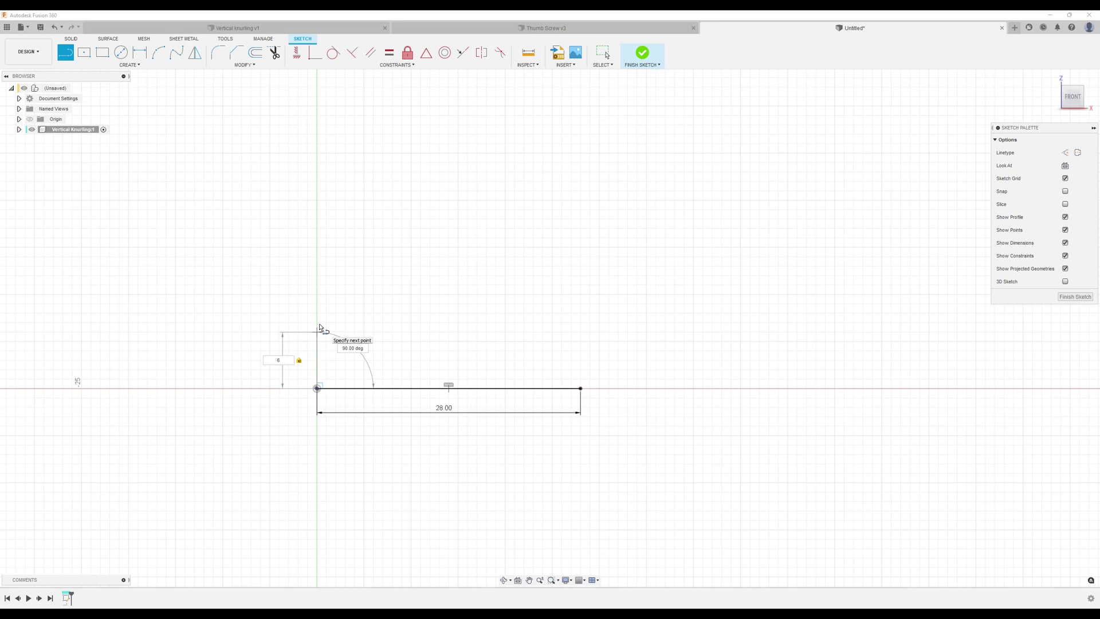
key("Escape")
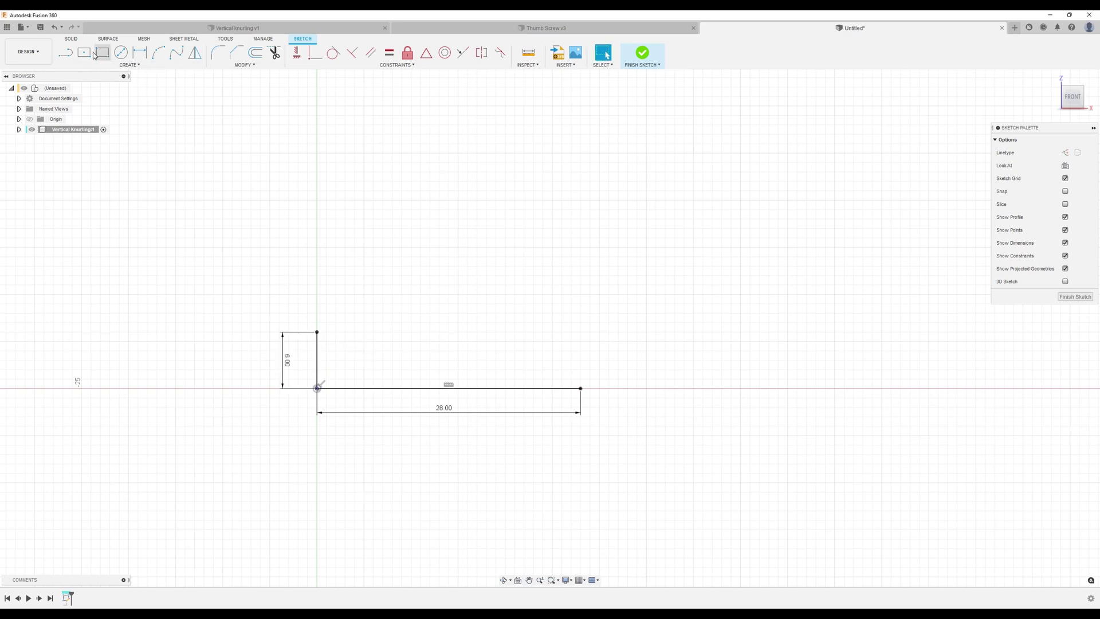
- From the top of the vertical line, draw a short horizontal shoulder, a rise of about 1.3 mm and a 6 mm horizontal edge
left_click(68, 56)
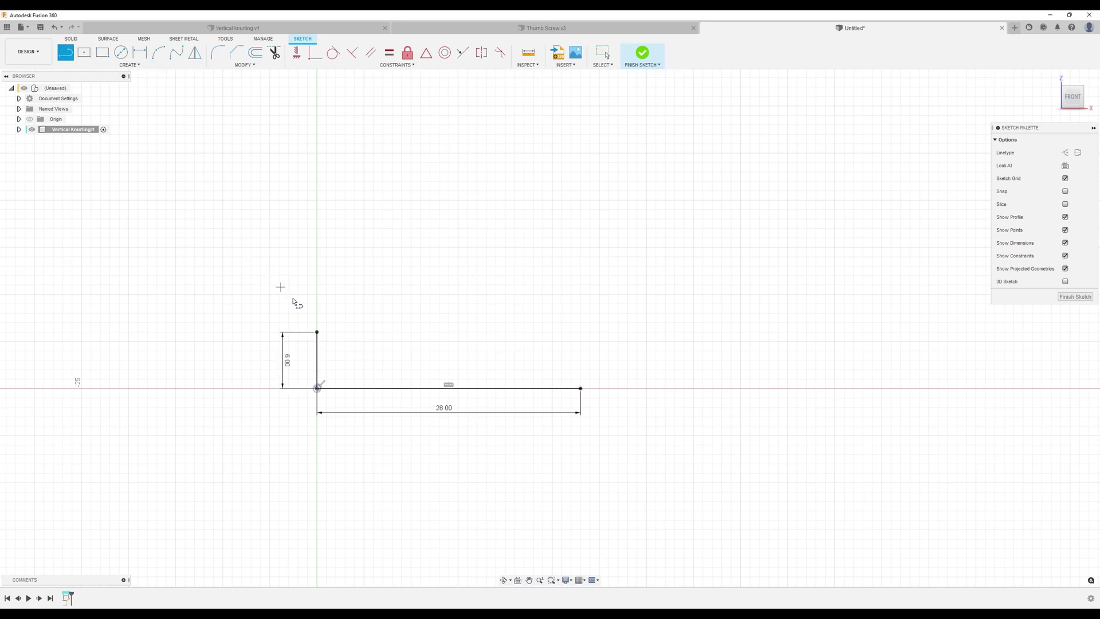
left_click(319, 334)
left_click(328, 333)
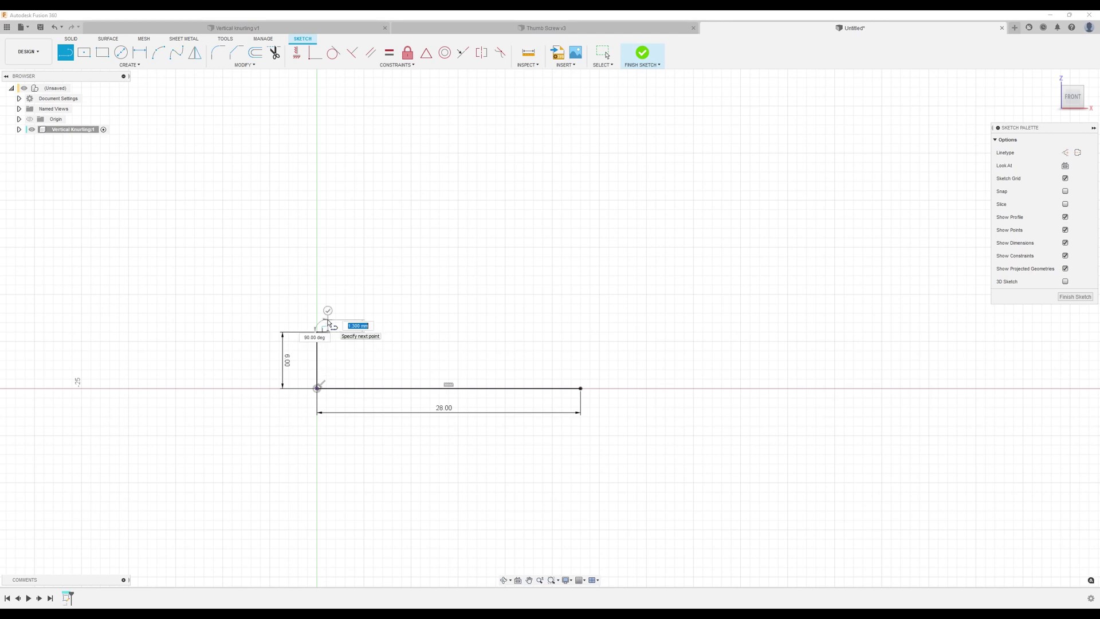
left_click(329, 321)
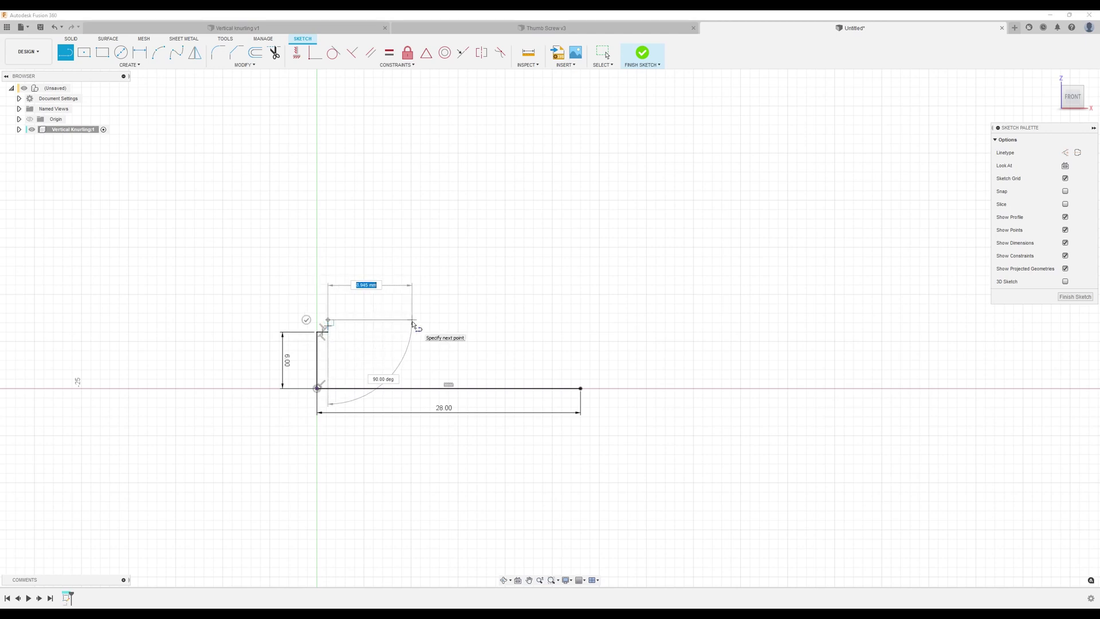
type("6")
key("Tab")
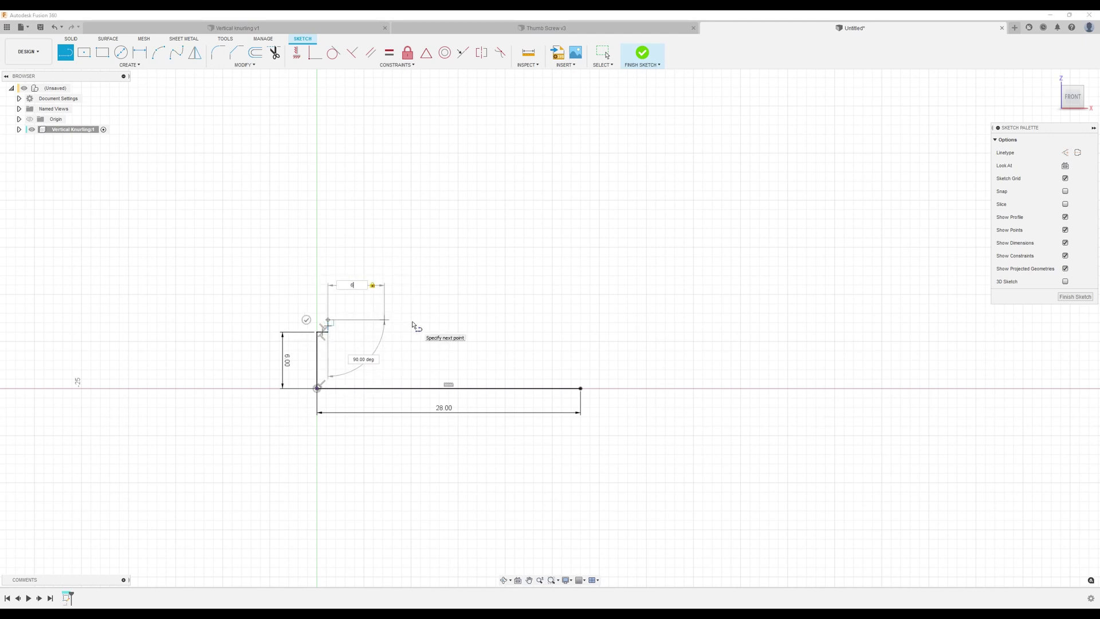
- Continue the profile down from the 6 mm edge with a short step and a rectangular groove about 1.6 mm wide
left_click(395, 323)
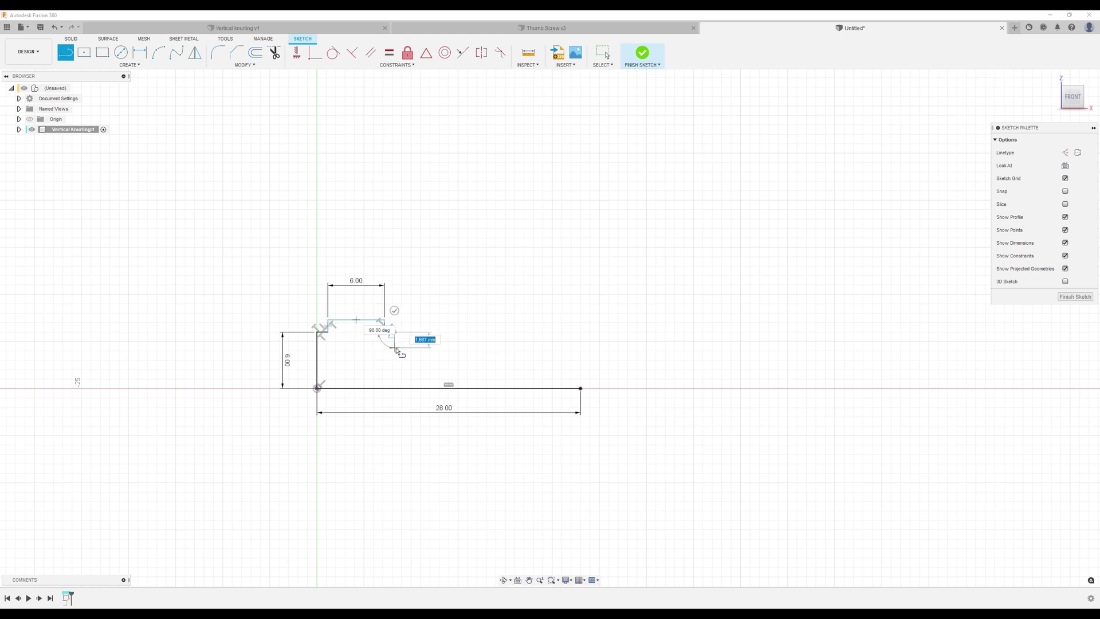
left_click(395, 348)
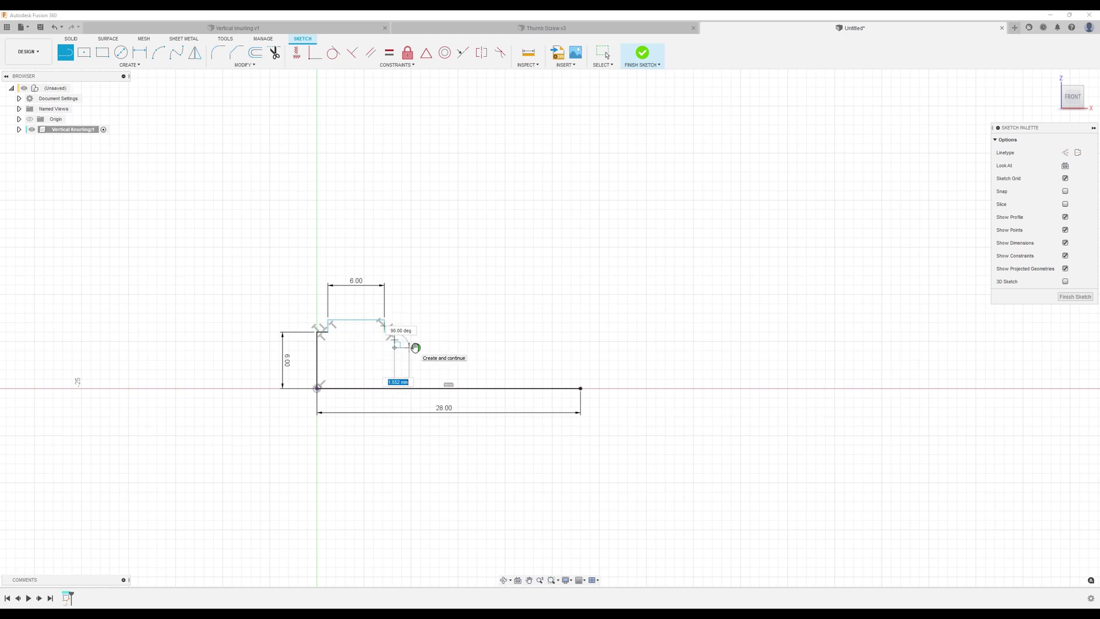
left_click(408, 348)
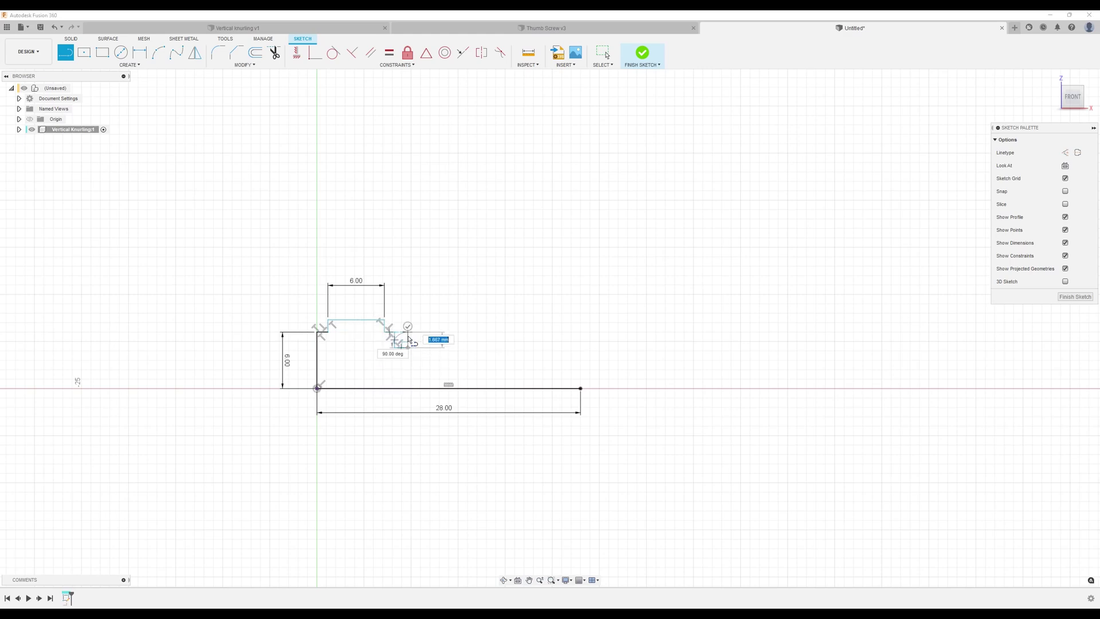
left_click(408, 336)
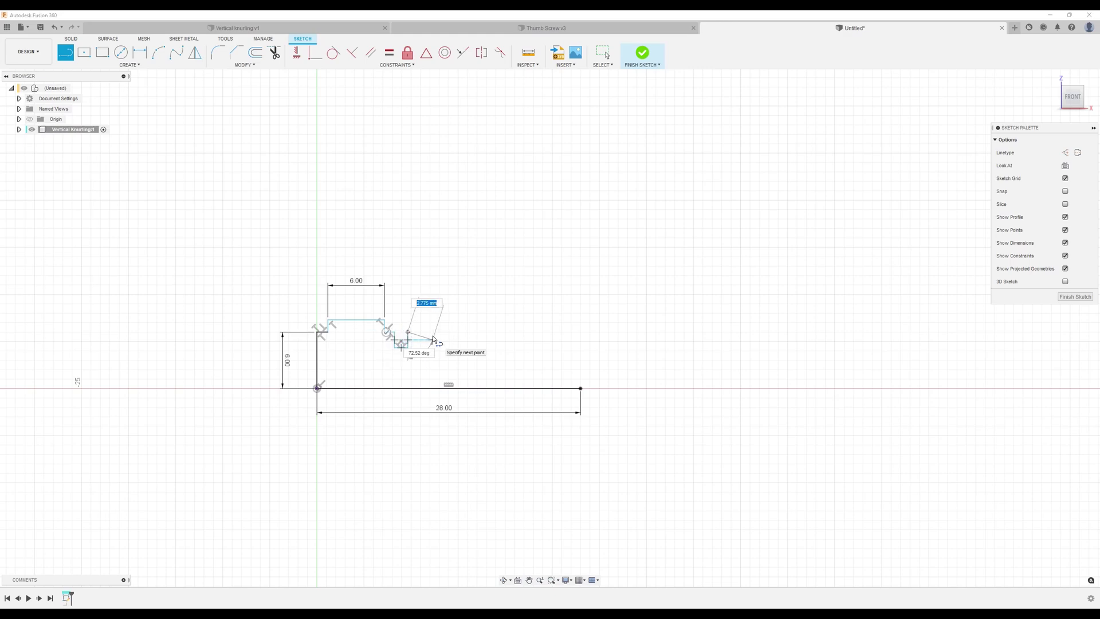
- Draw a downward-sloping collar edge, a vertical drop and a long horizontal shank edge, closing the profile at the 28 mm line's free end
left_click(433, 342)
left_click(433, 363)
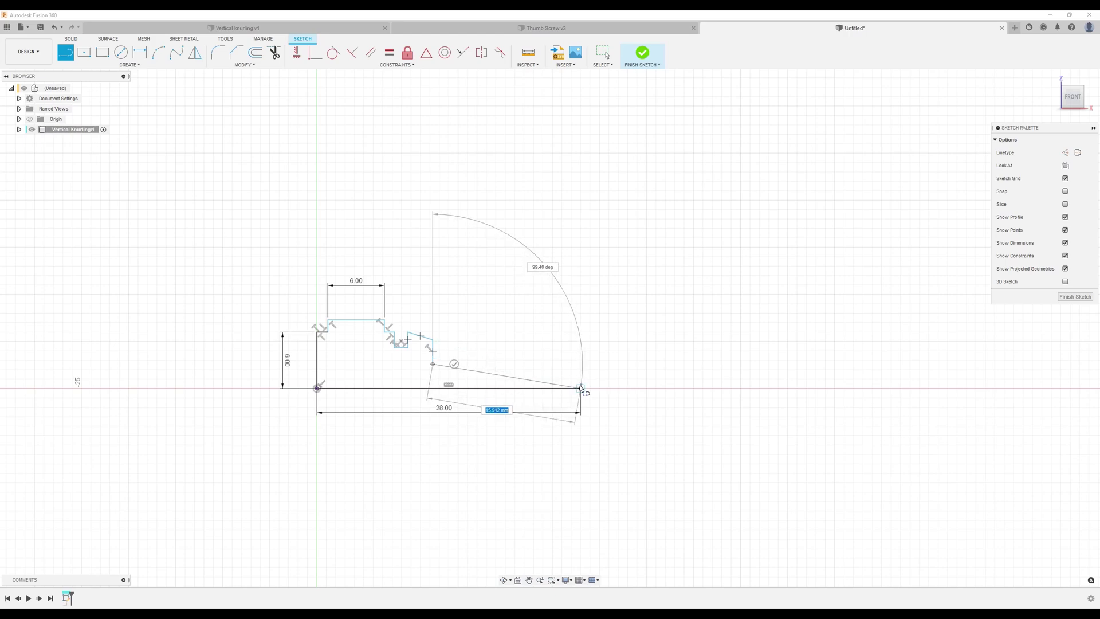
left_click(580, 365)
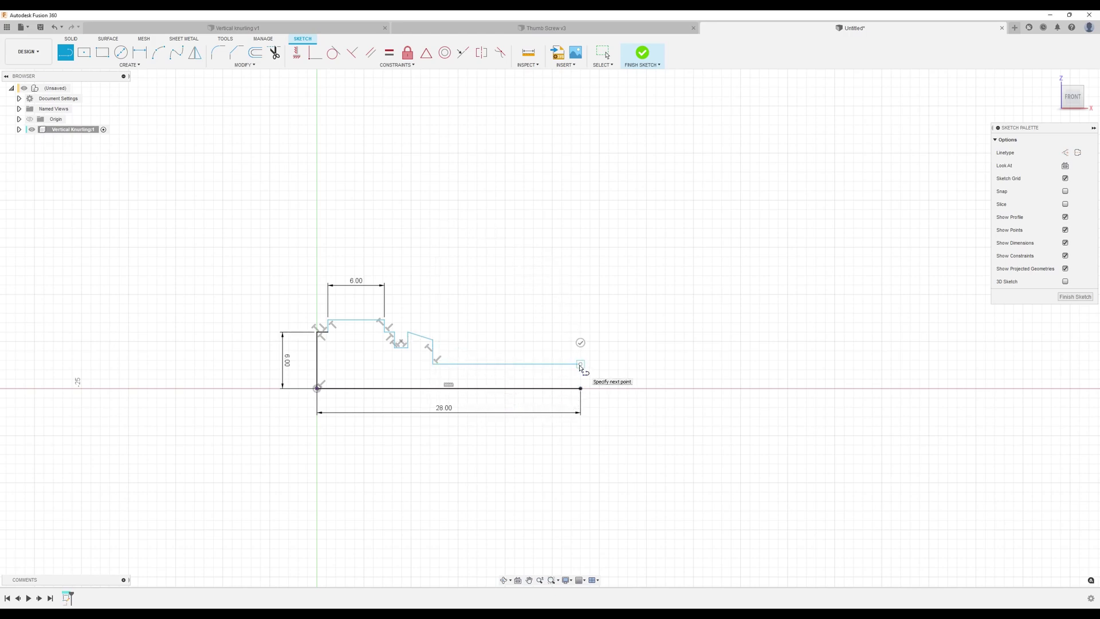
left_click(580, 389)
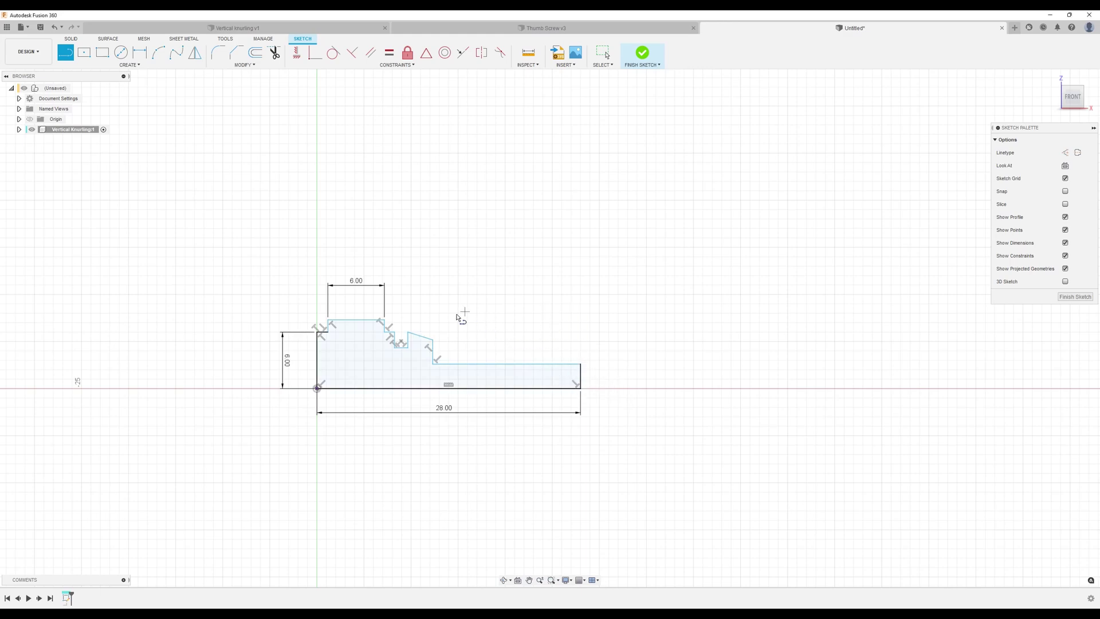
- Leave the Line tool and move the head's 6 mm width and 6 mm height dimensions closer to the profile
scroll(459, 317, "up", 5)
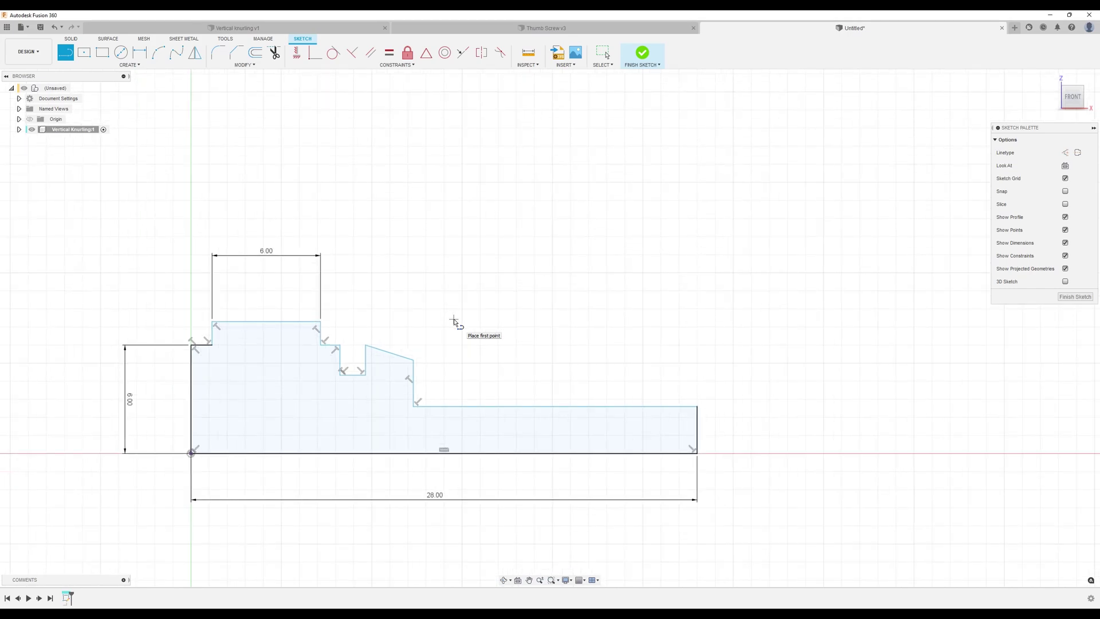
scroll(456, 321, "down", 2)
middle_click_drag(481, 314, 492, 295)
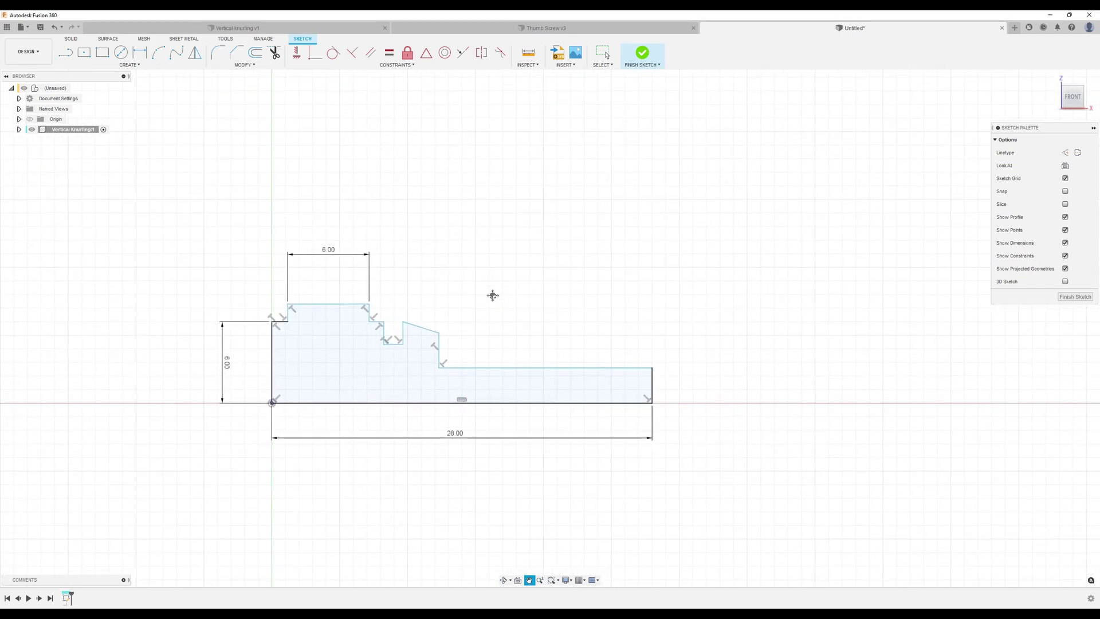
key("l")
key("Escape")
left_click_drag(335, 257, 340, 284)
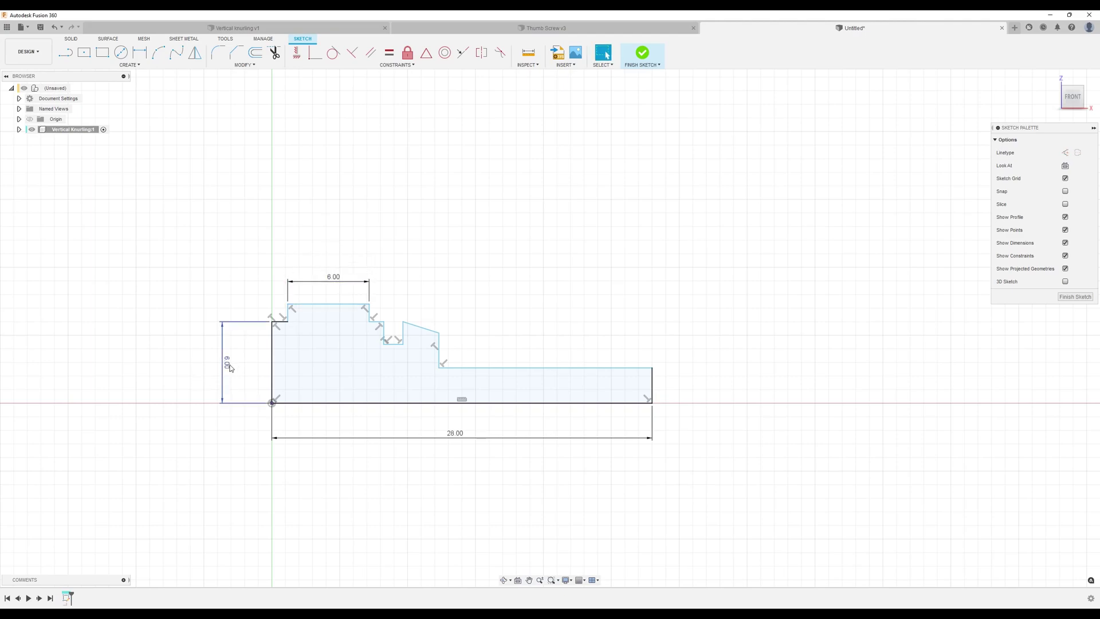
left_click_drag(230, 367, 261, 367)
- Dimension the short horizontal shoulder at the start of the head to 0.5 mm
scroll(327, 353, "up", 4)
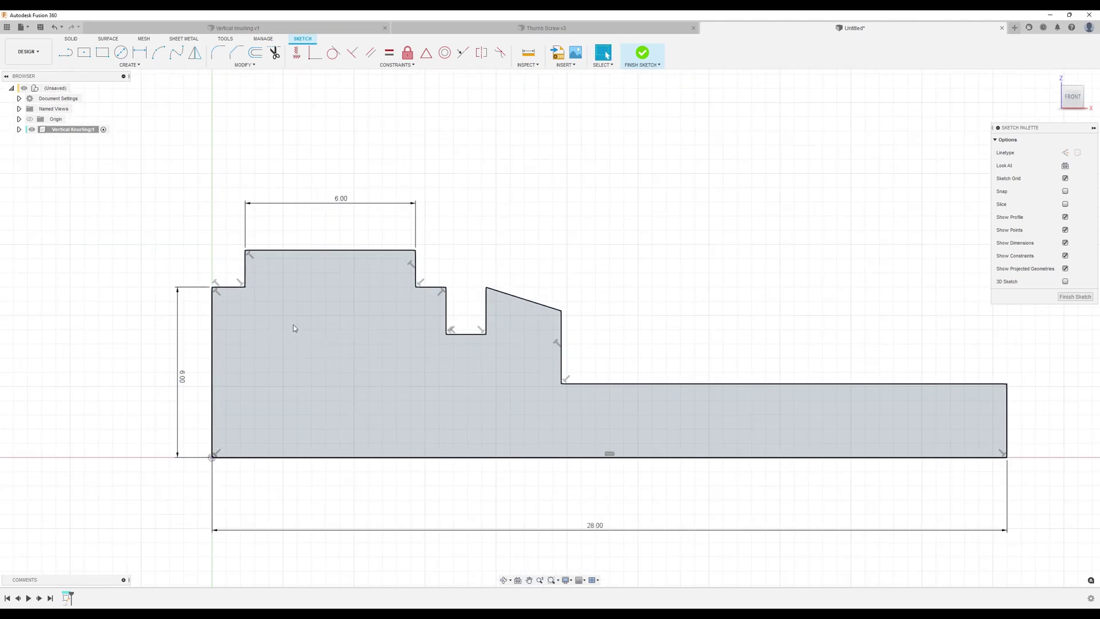
left_click(139, 53)
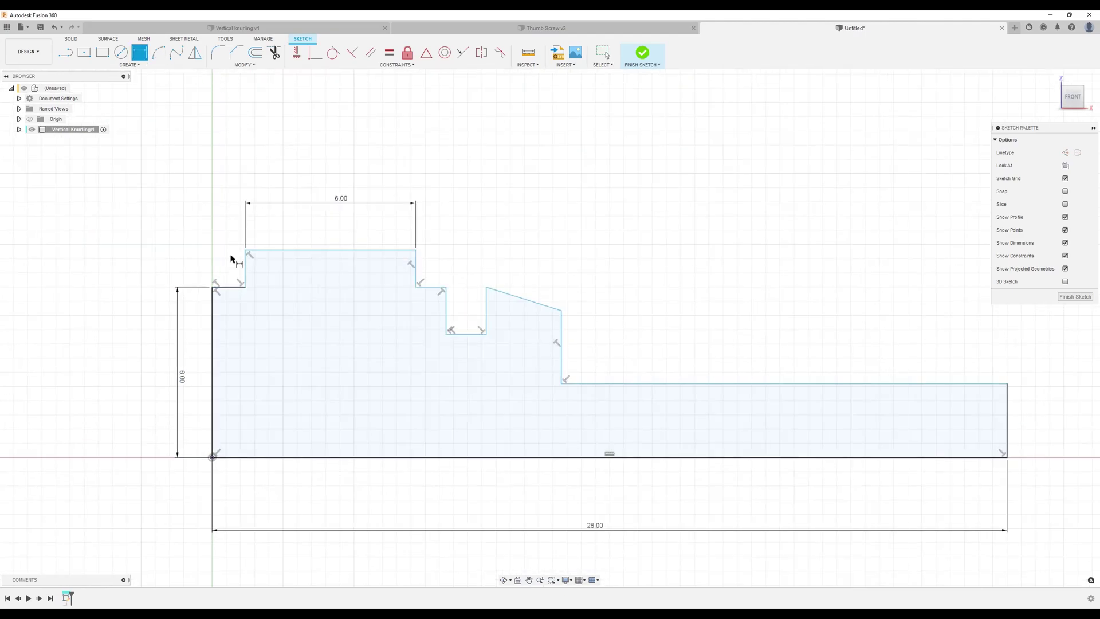
left_click(230, 290)
left_click(228, 268)
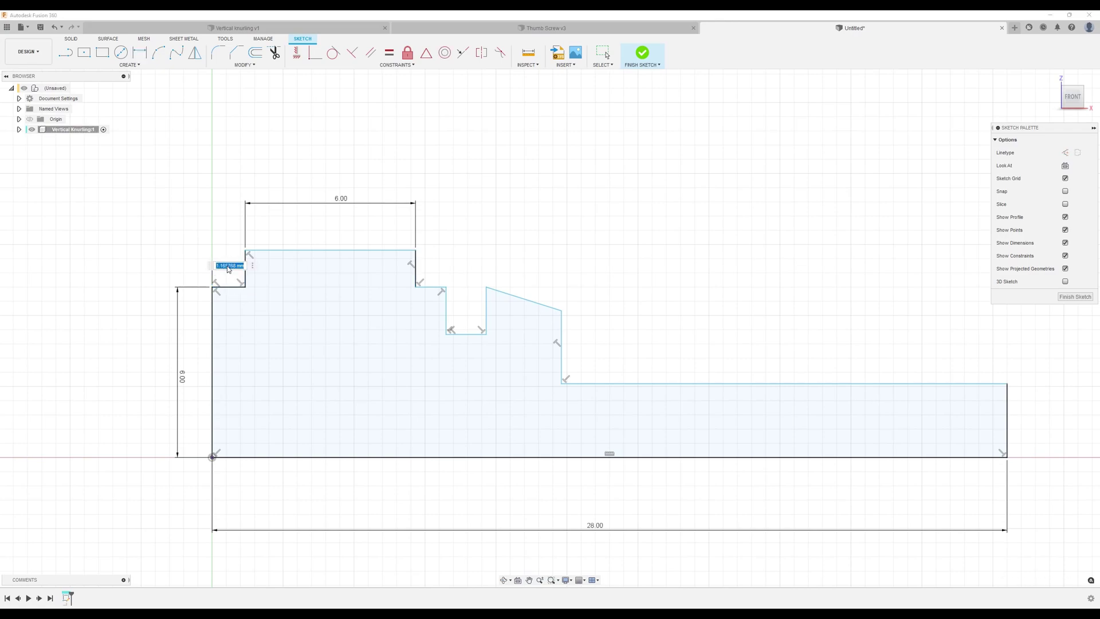
type("0.5")
key("Return")
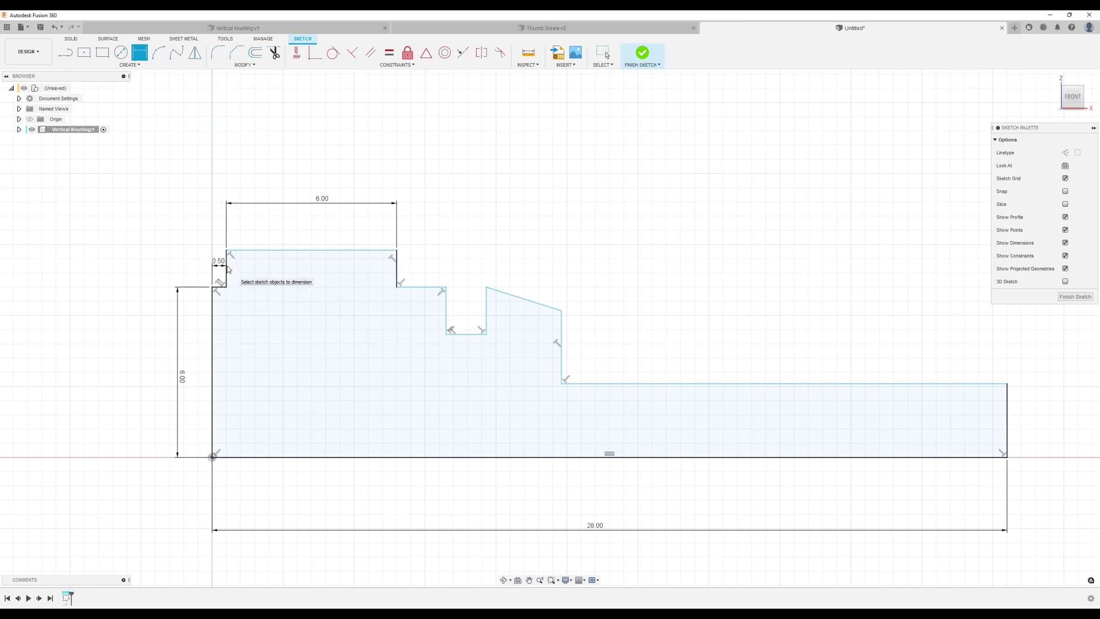
- Apply Equal constraints so the head's vertical rise, vertical drop and following short step match the 0.5 mm shoulder
left_click(389, 52)
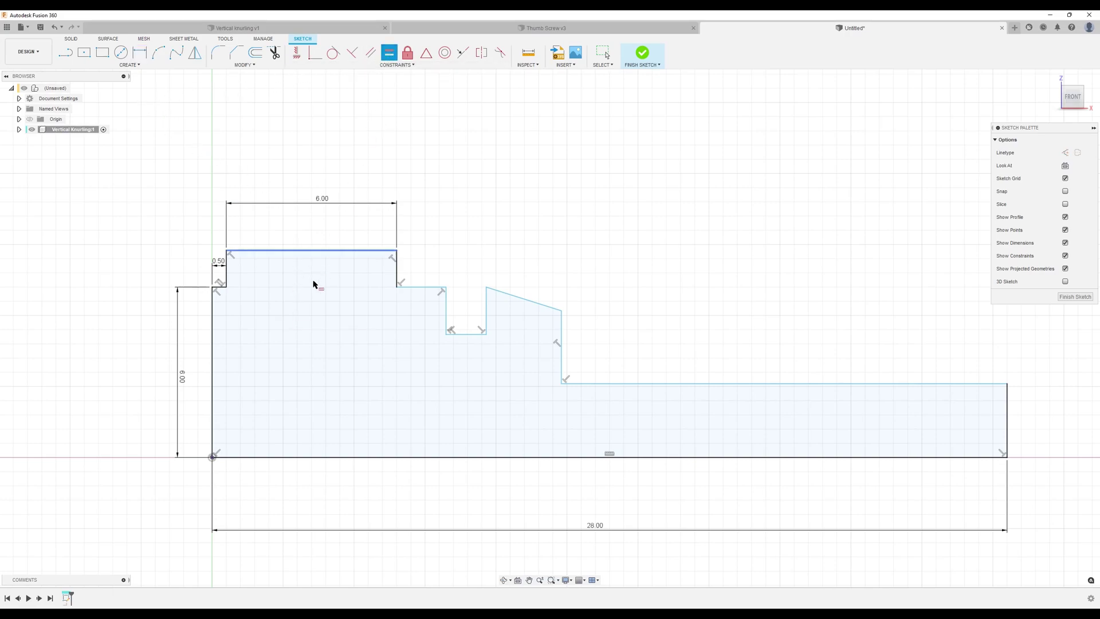
left_click(224, 291)
left_click(228, 275)
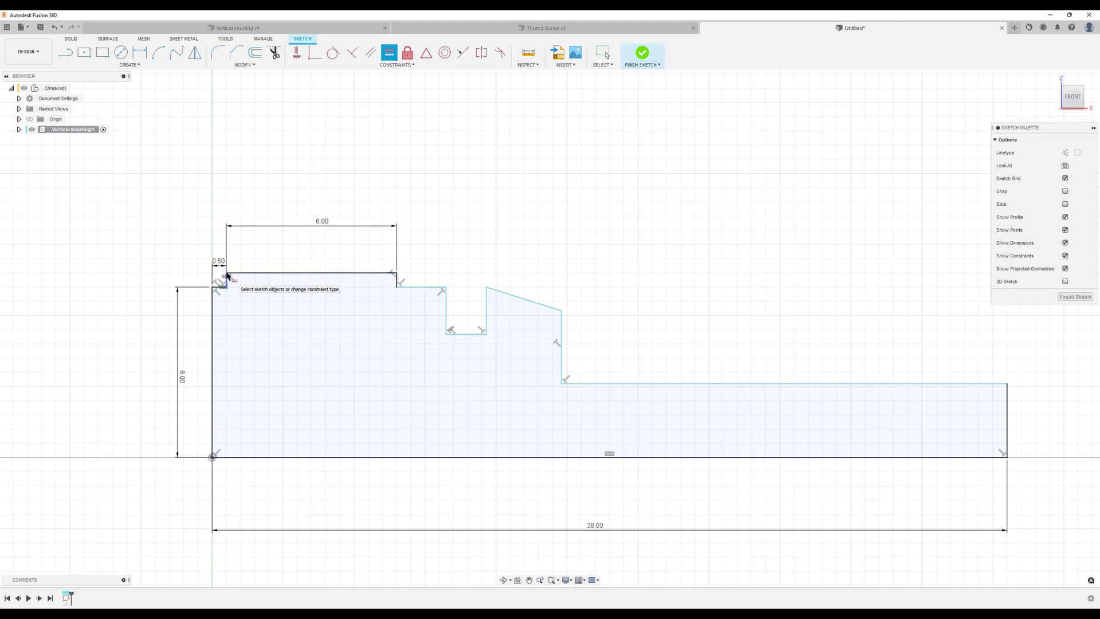
left_click(227, 282)
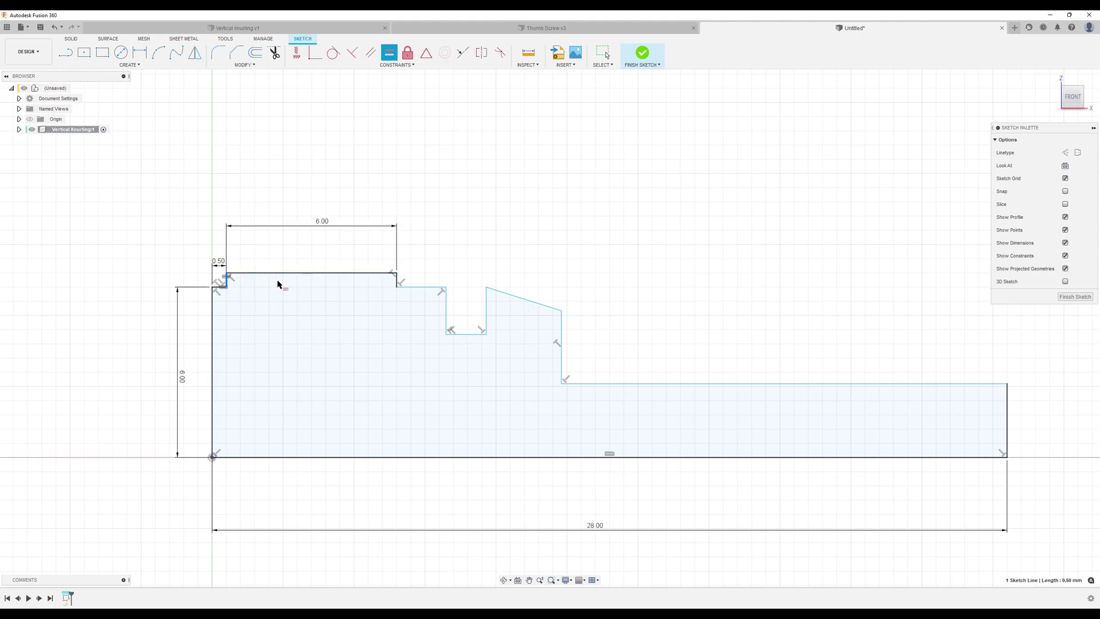
left_click(396, 282)
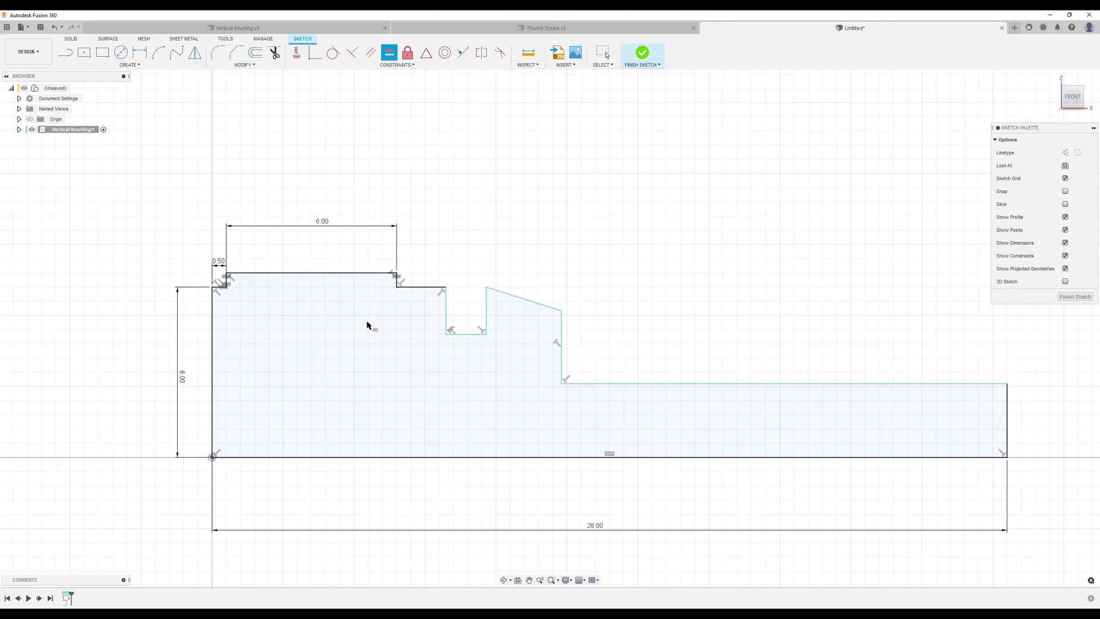
left_click(397, 282)
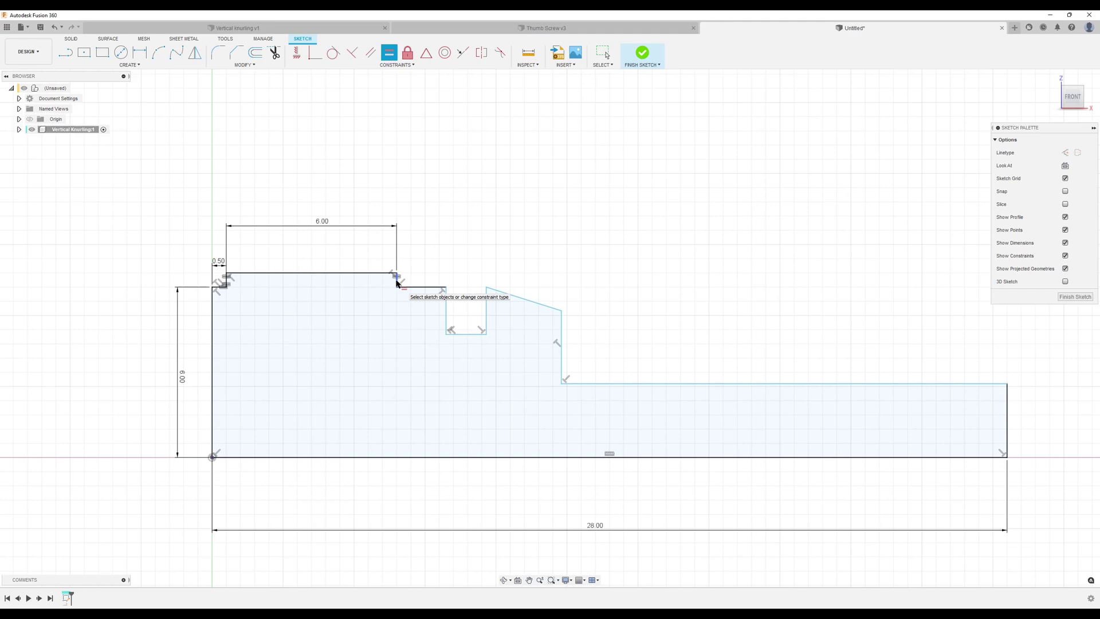
left_click(425, 288)
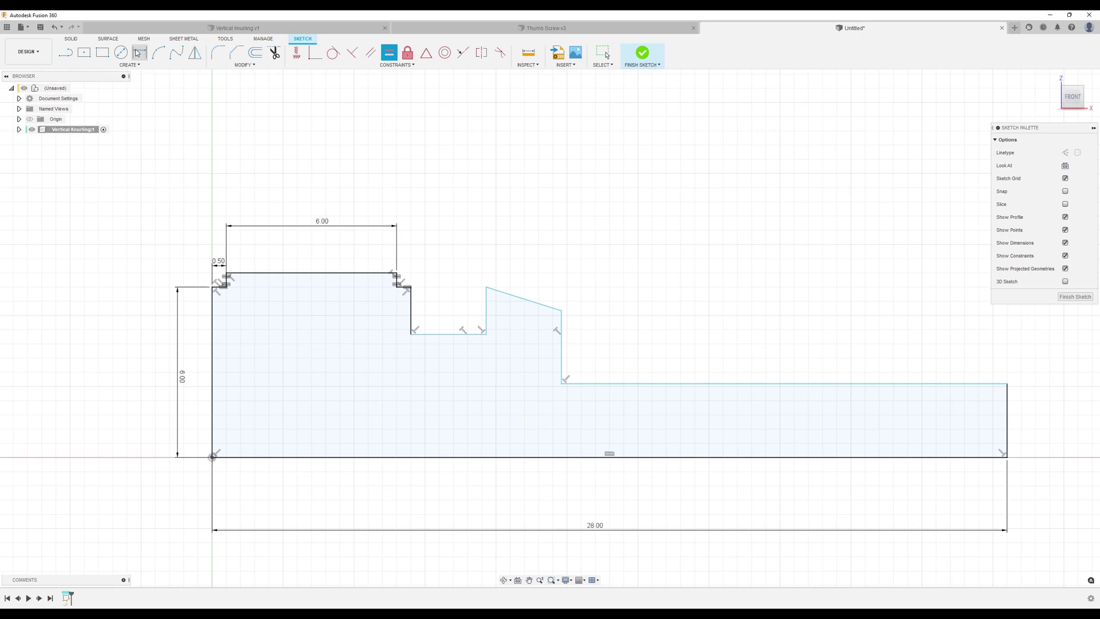
- Dimension the groove floor at 4 mm above the profile's base line
key("d")
left_click(440, 336)
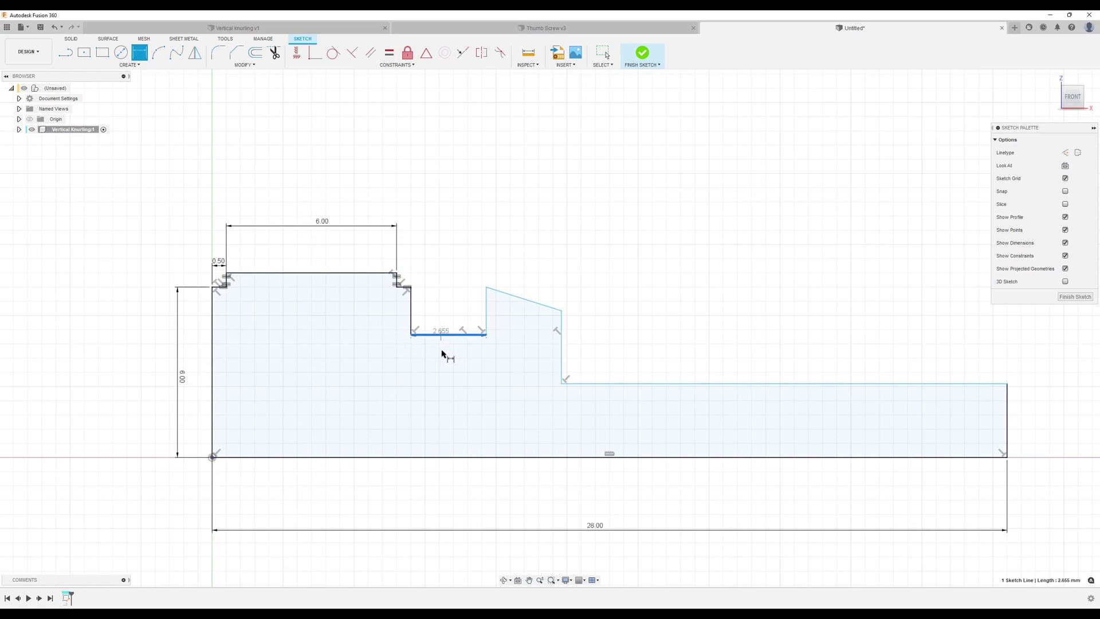
left_click(449, 457)
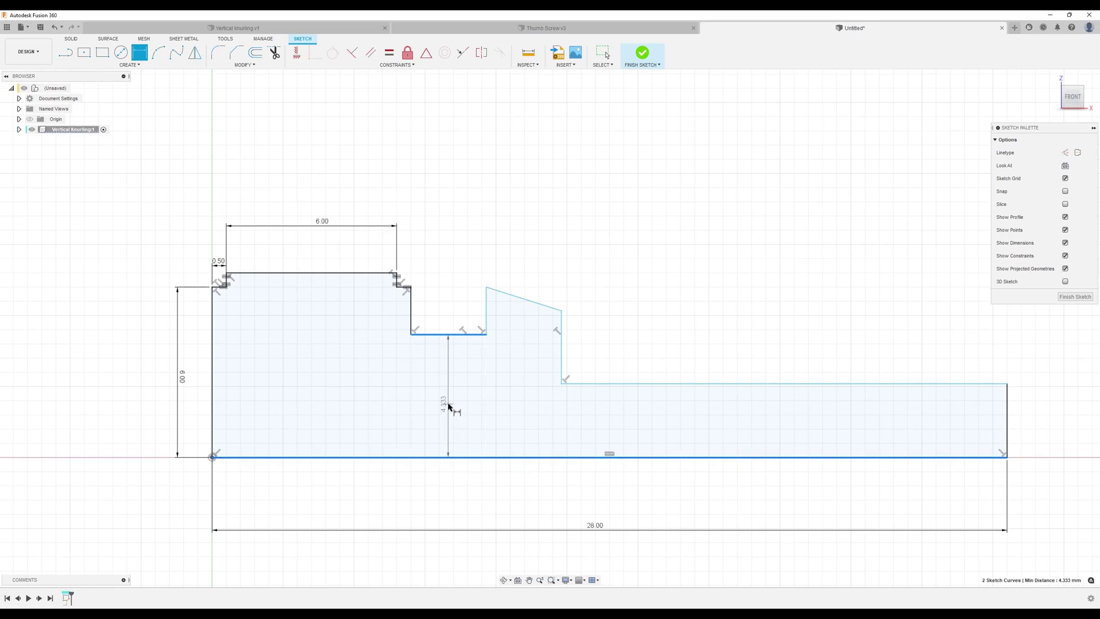
left_click(451, 406)
type("4")
key("Return")
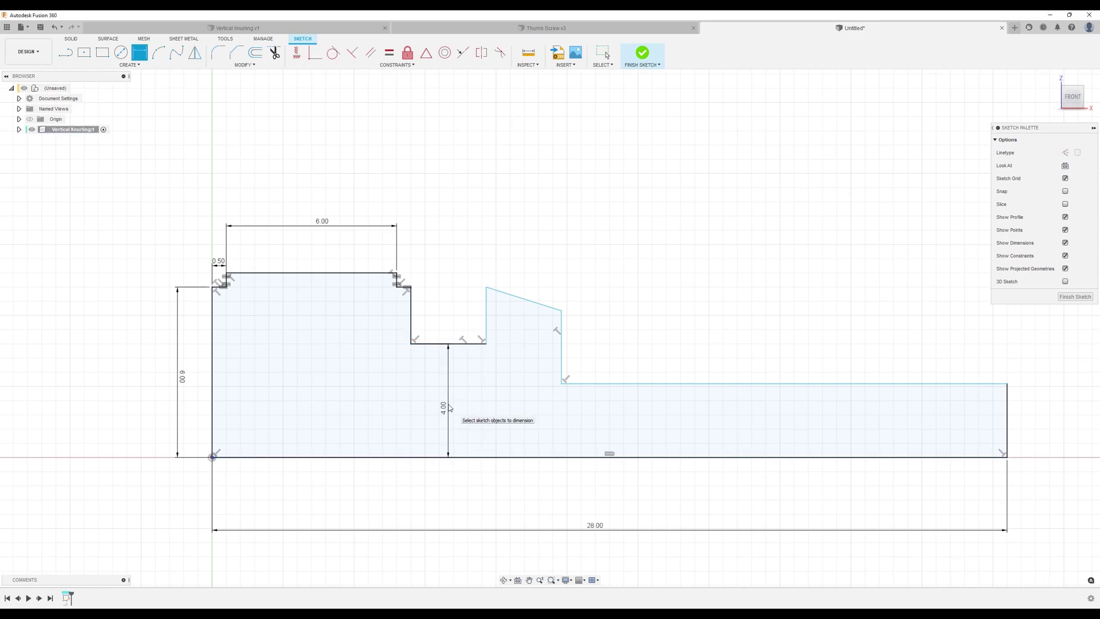
left_click(523, 302)
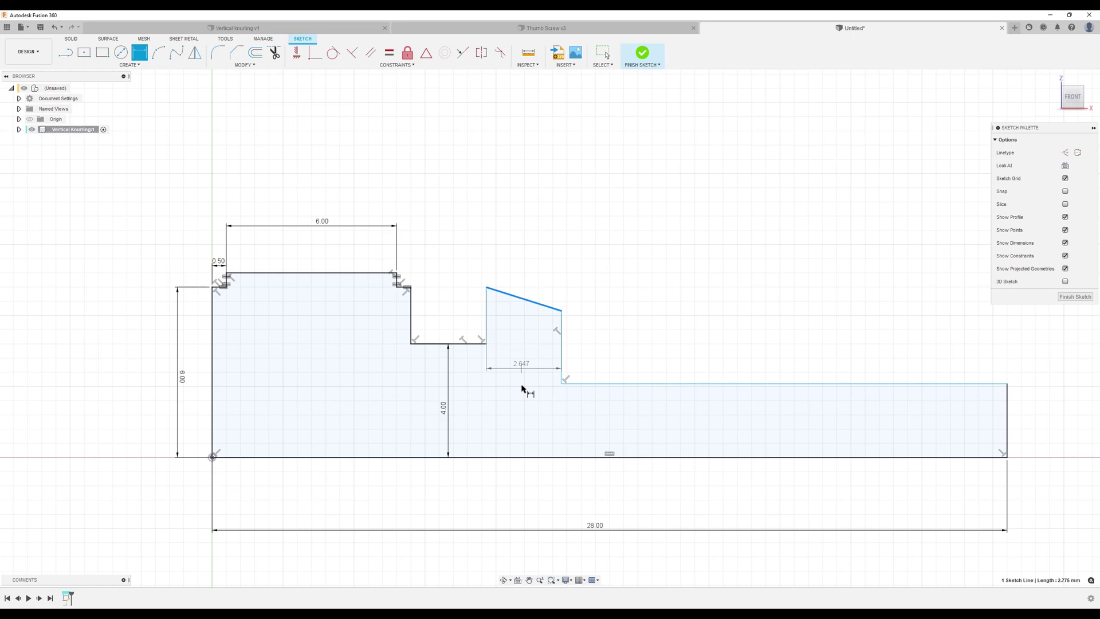
left_click(526, 457)
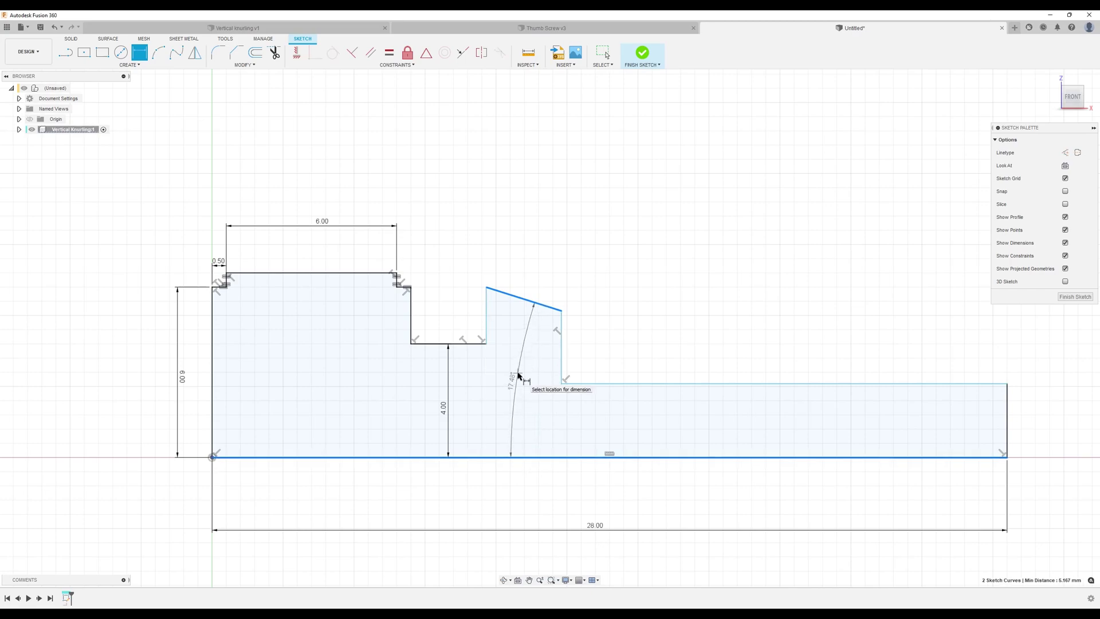
key("Escape")
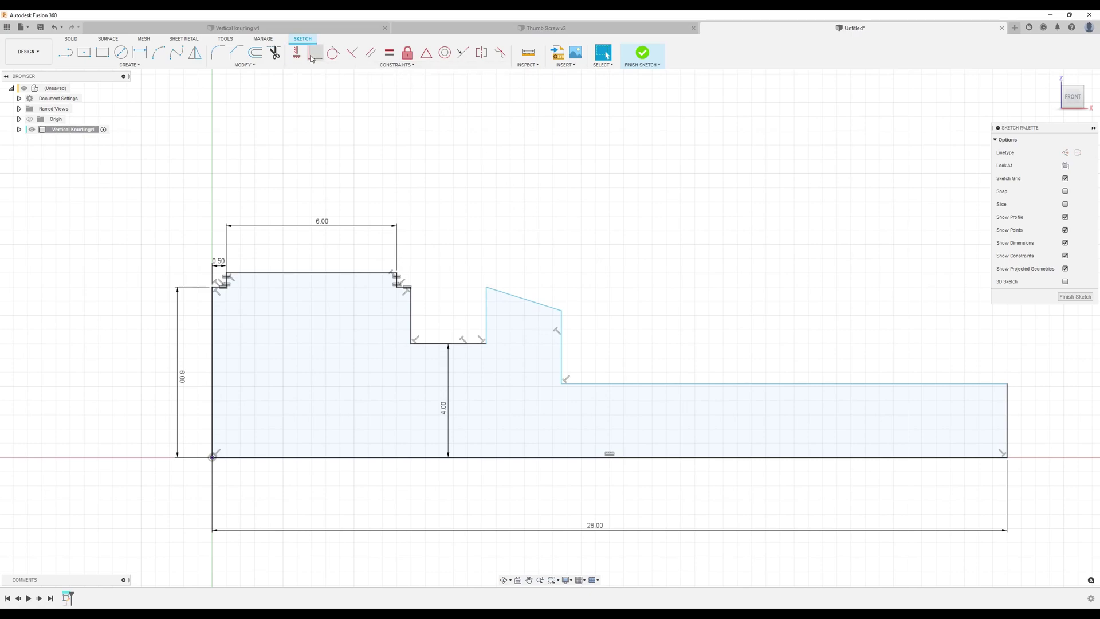
- Constrain the collar's sloping edge to horizontal and dimension it 5.5 mm above the base line
left_click(297, 52)
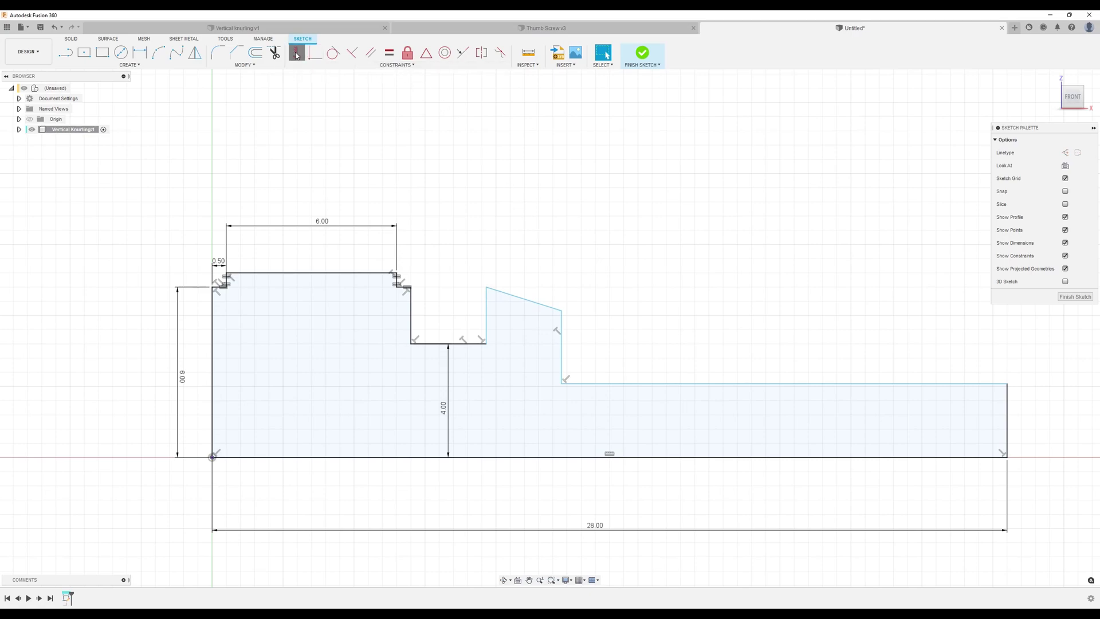
left_click(523, 299)
left_click(139, 53)
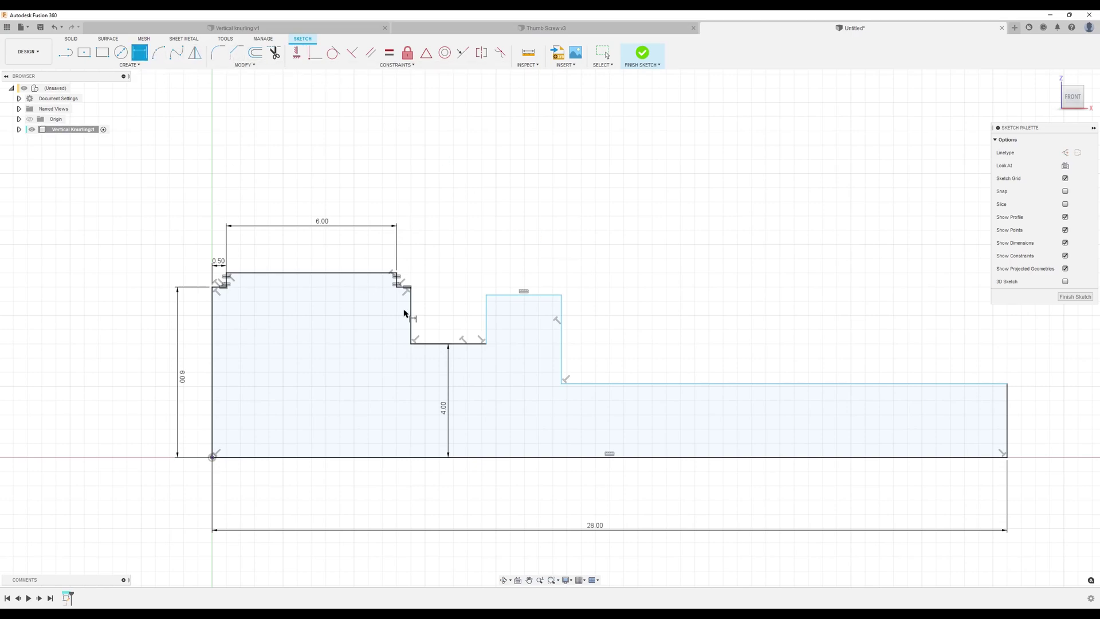
left_click(510, 296)
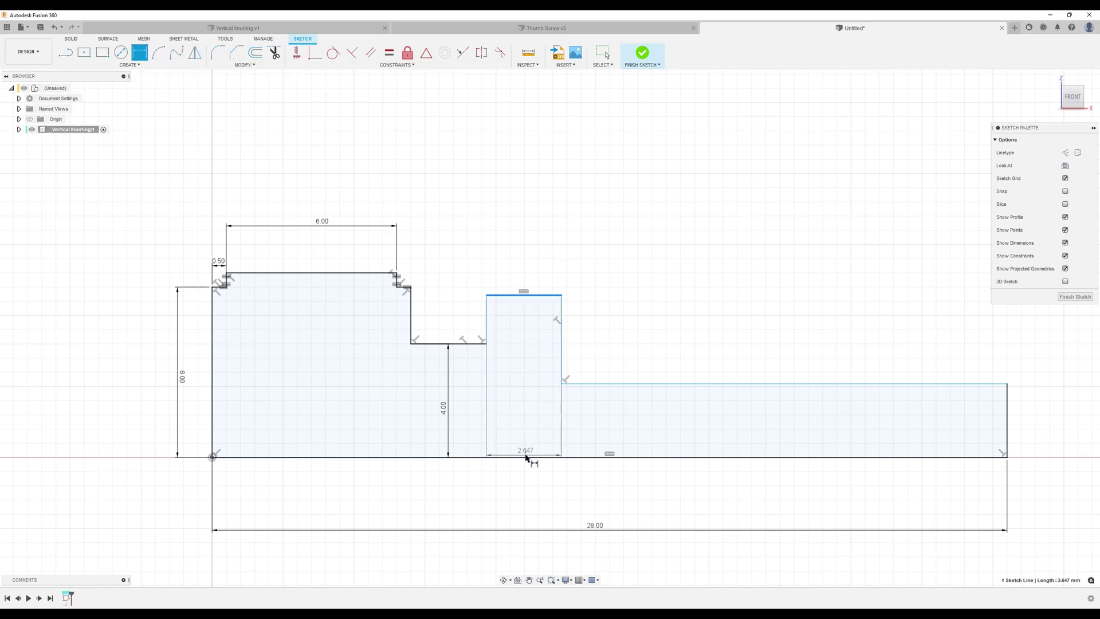
left_click(530, 456)
left_click(524, 395)
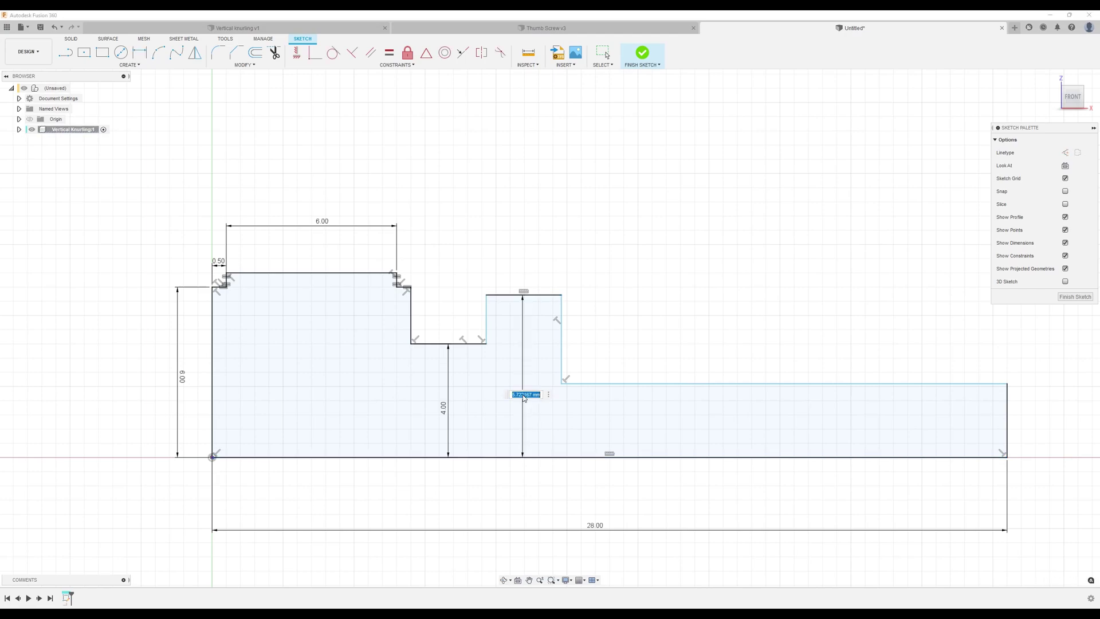
type("5.5")
key("Return")
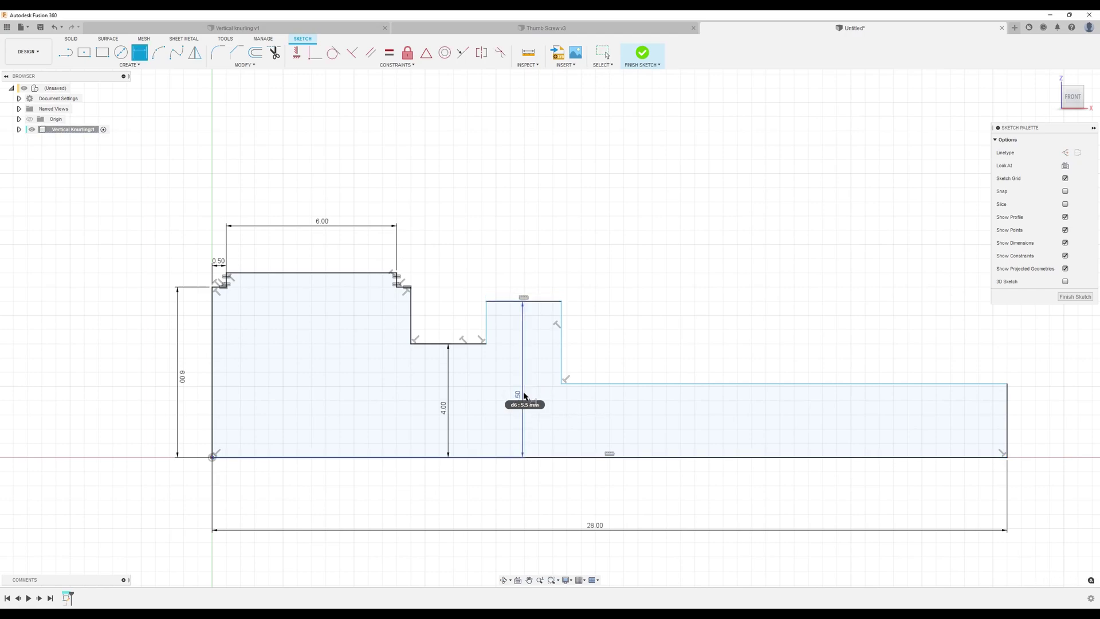
- Dimension the collar's horizontal edge to a width of 2.3 mm
left_click(539, 303)
left_click(515, 237)
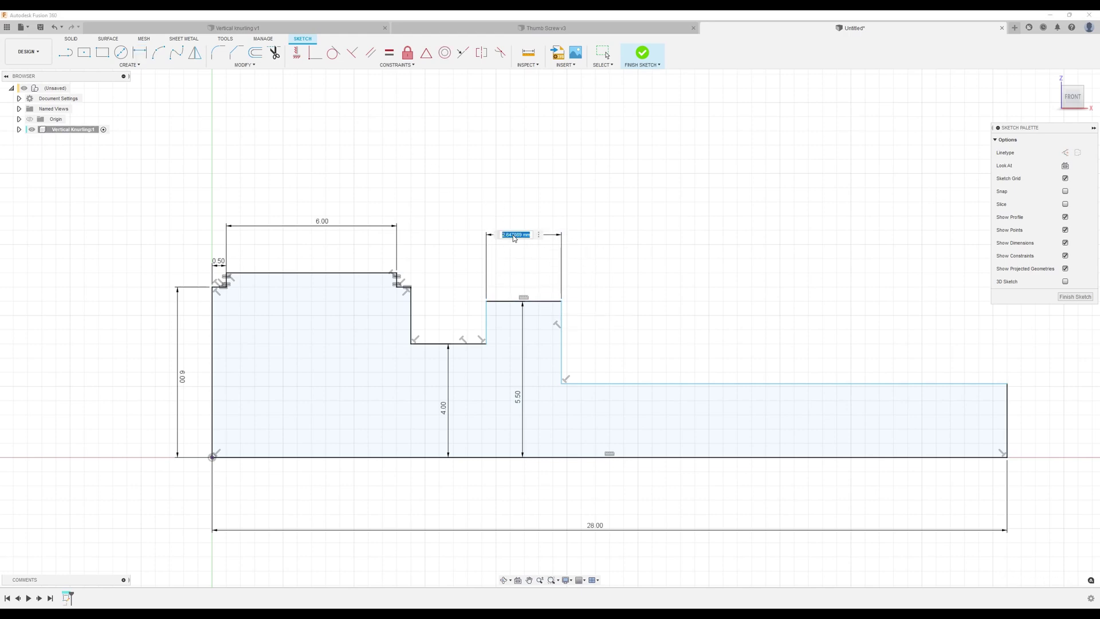
type("2.3")
key("Return")
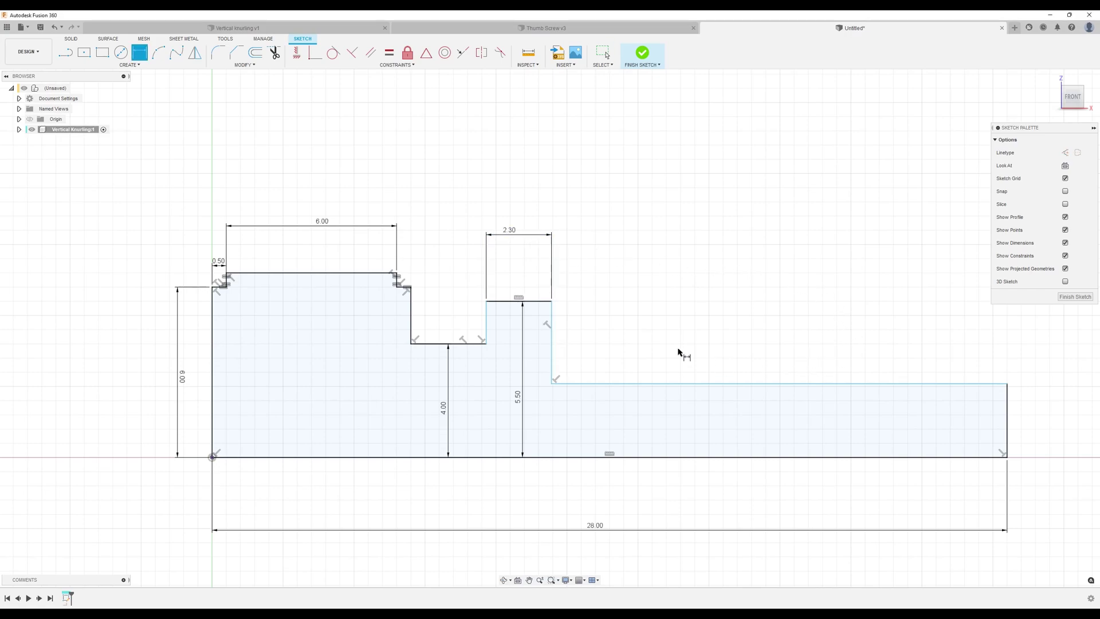
- Dimension the shank length from the collar's outer corner to the profile's free end as 17 mm
left_click(551, 300)
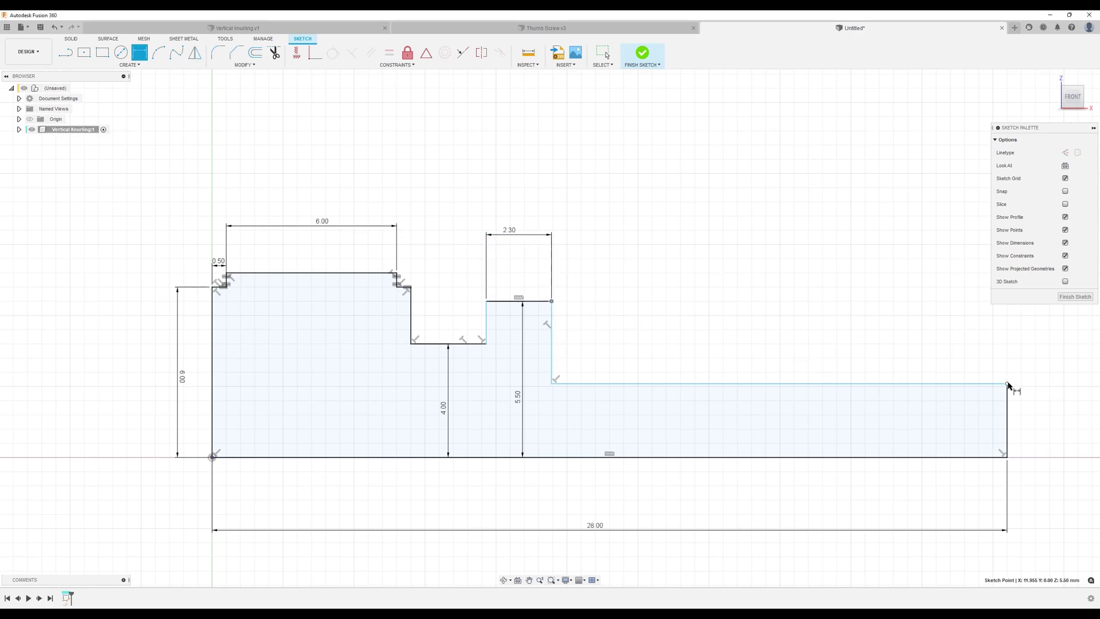
left_click(1008, 383)
left_click(796, 269)
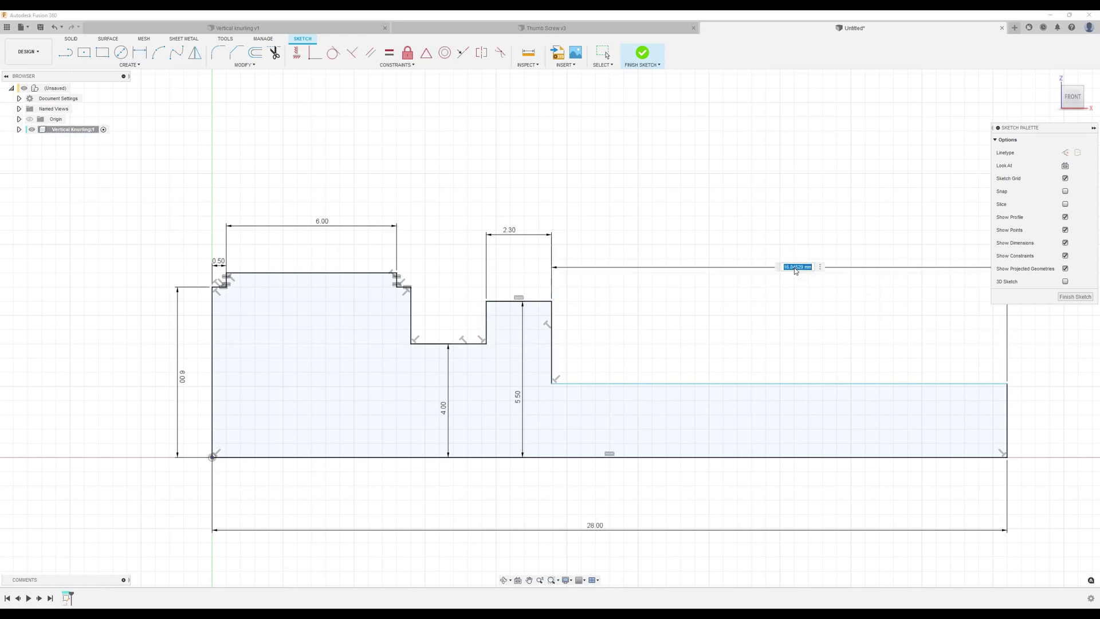
type("17")
key("Return")
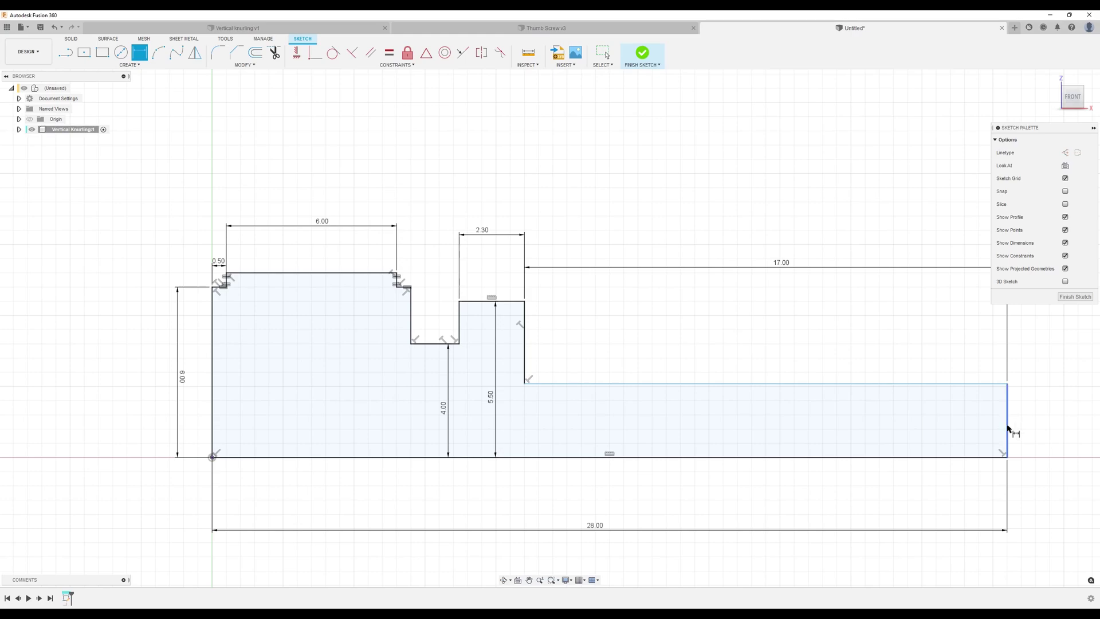
key("Escape")
- Dimension the vertical line at the shank's free end to 3 mm
middle_click_drag(1032, 421, 790, 356)
key("d")
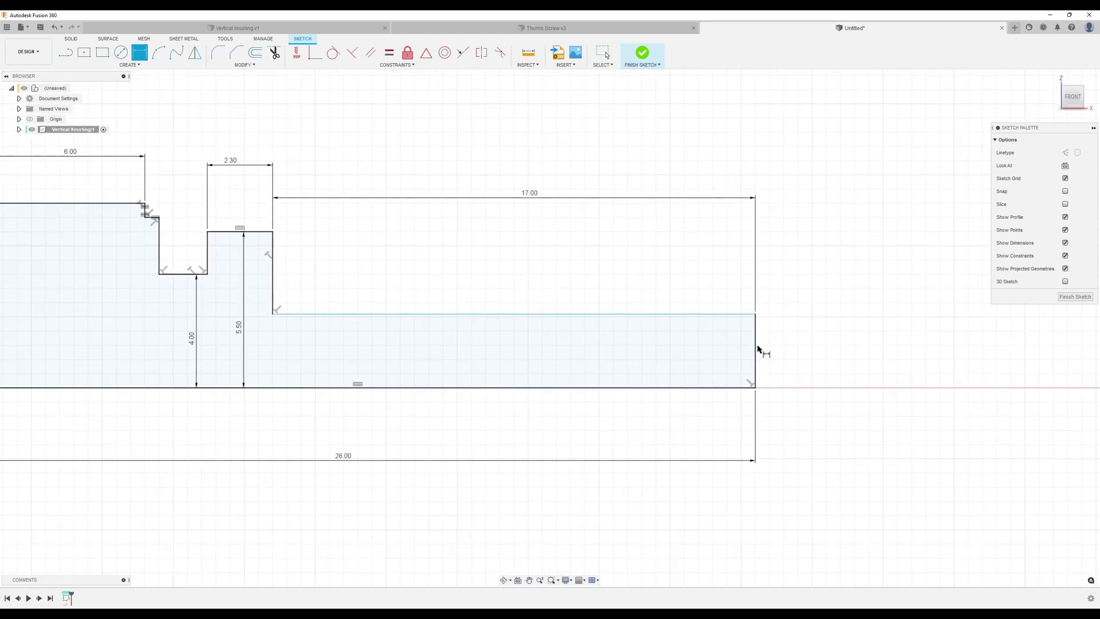
left_click(755, 350)
left_click(777, 346)
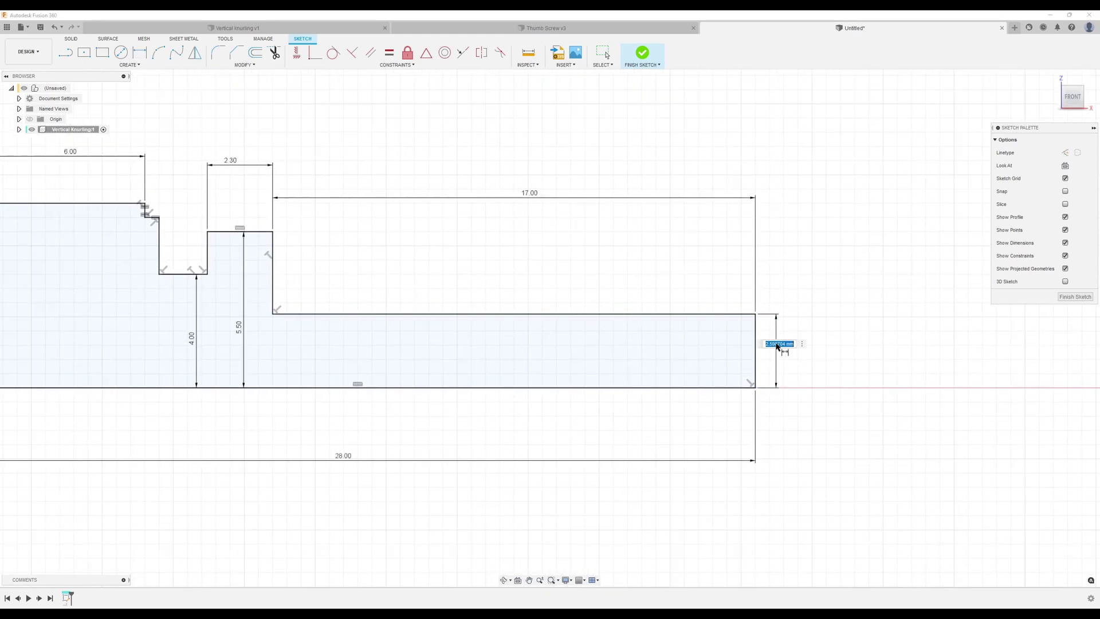
key("Return")
- Move the 28 mm overall length and 17 mm shank length dimensions closer to the profile
scroll(472, 344, "down", 2)
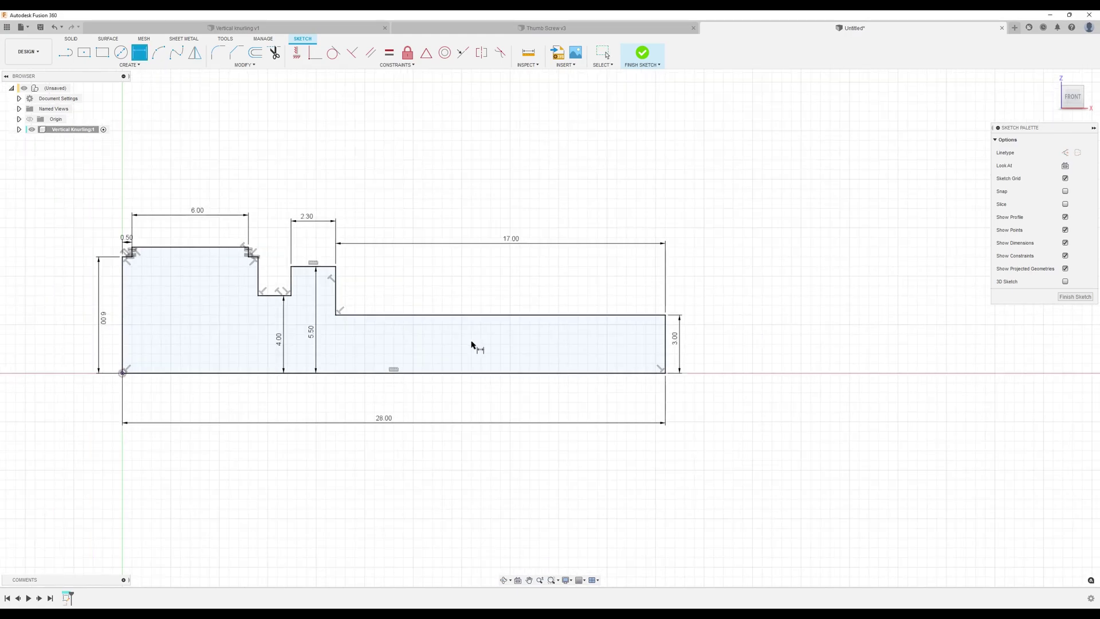
middle_click_drag(469, 339, 566, 338)
scroll(534, 338, "up", 3)
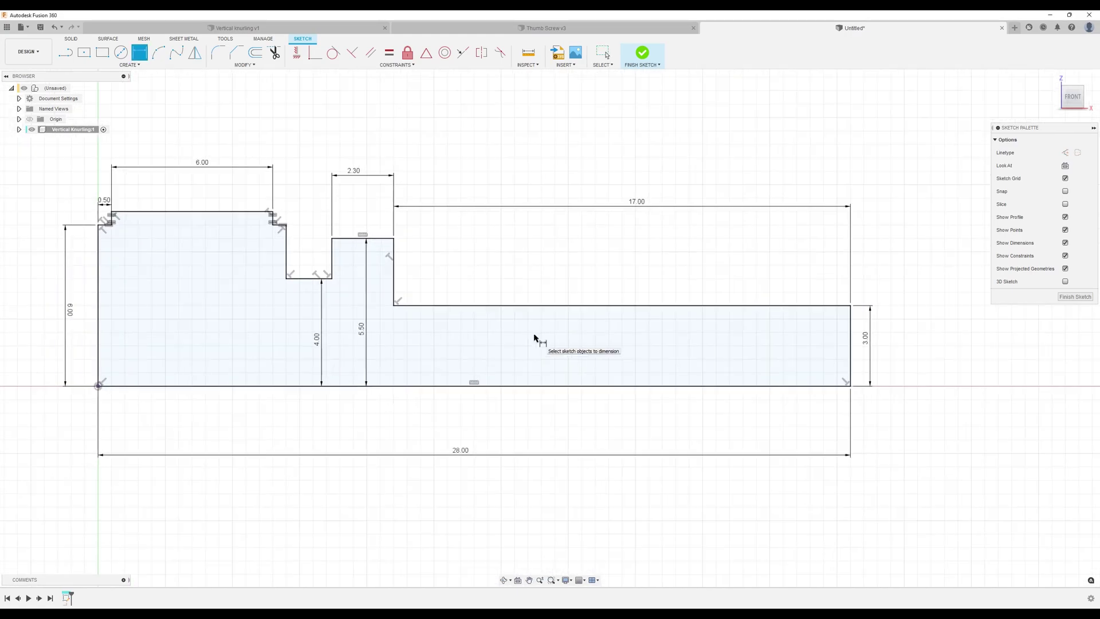
scroll(534, 338, "down", 1)
left_click(466, 407)
key("Return")
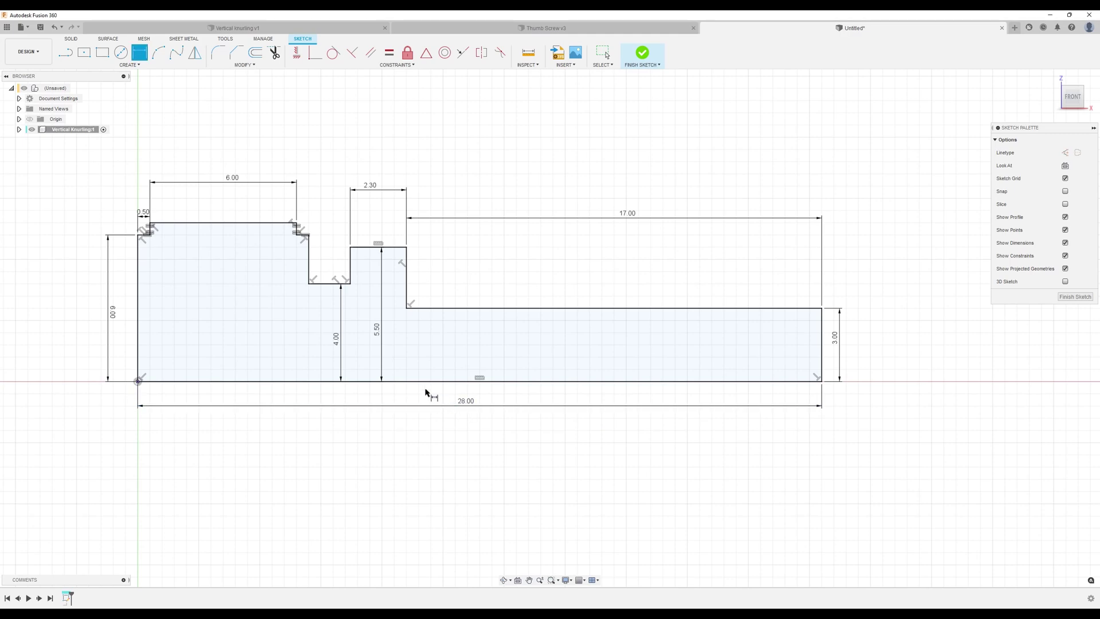
left_click_drag(628, 220, 626, 271)
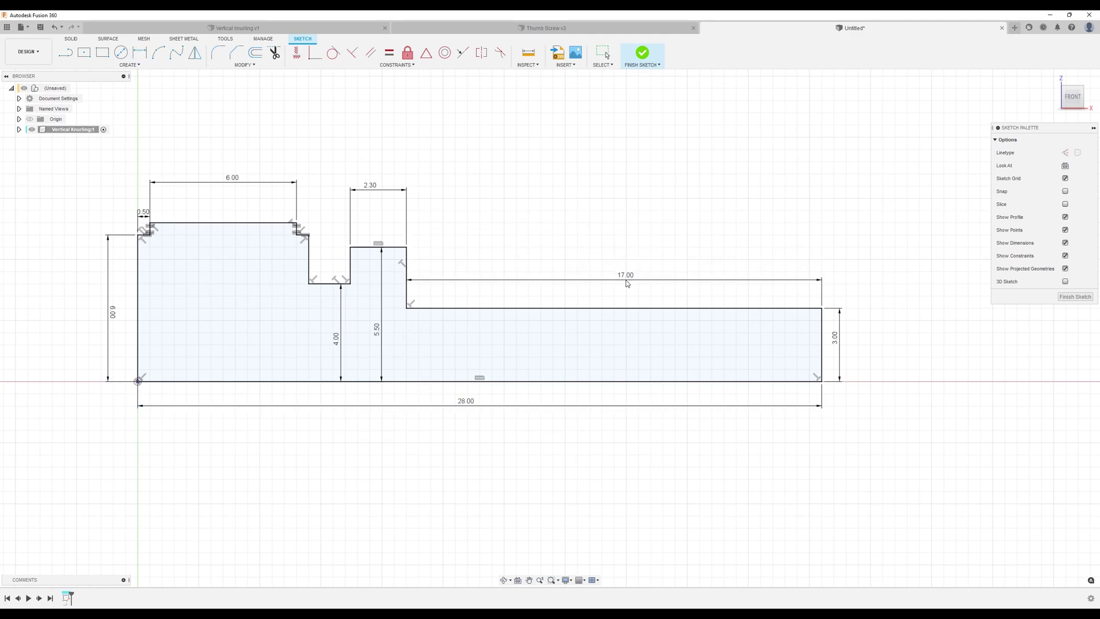
- Finish the half-profile sketch and return to the solid modelling workspace
key("l")
left_click(1075, 296)
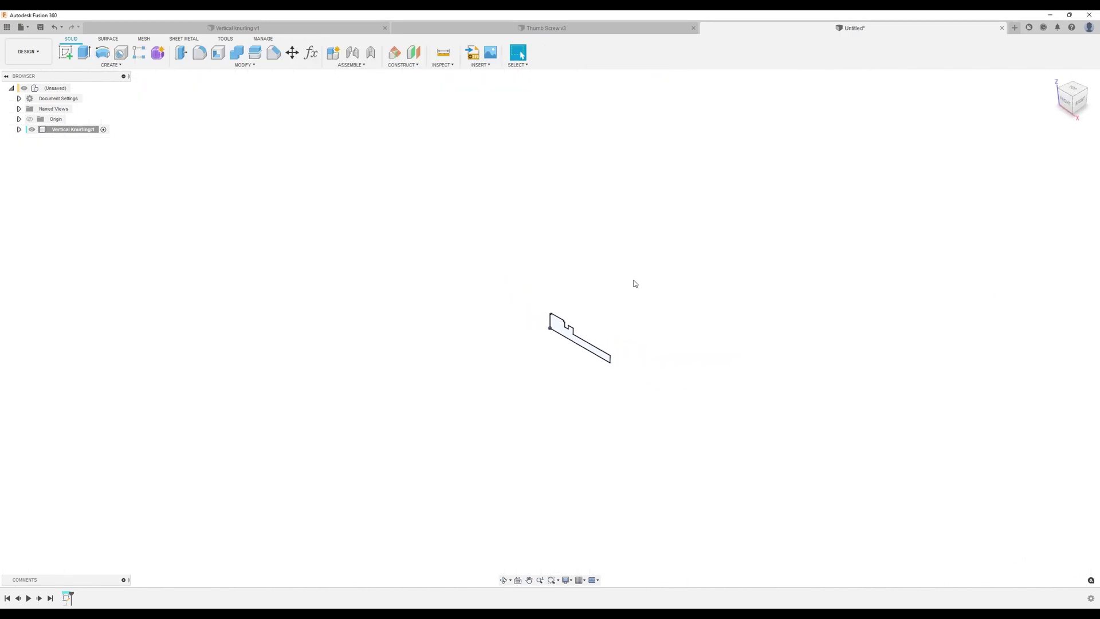
scroll(531, 260, "up", 6)
middle_click_drag(651, 324, 545, 230)
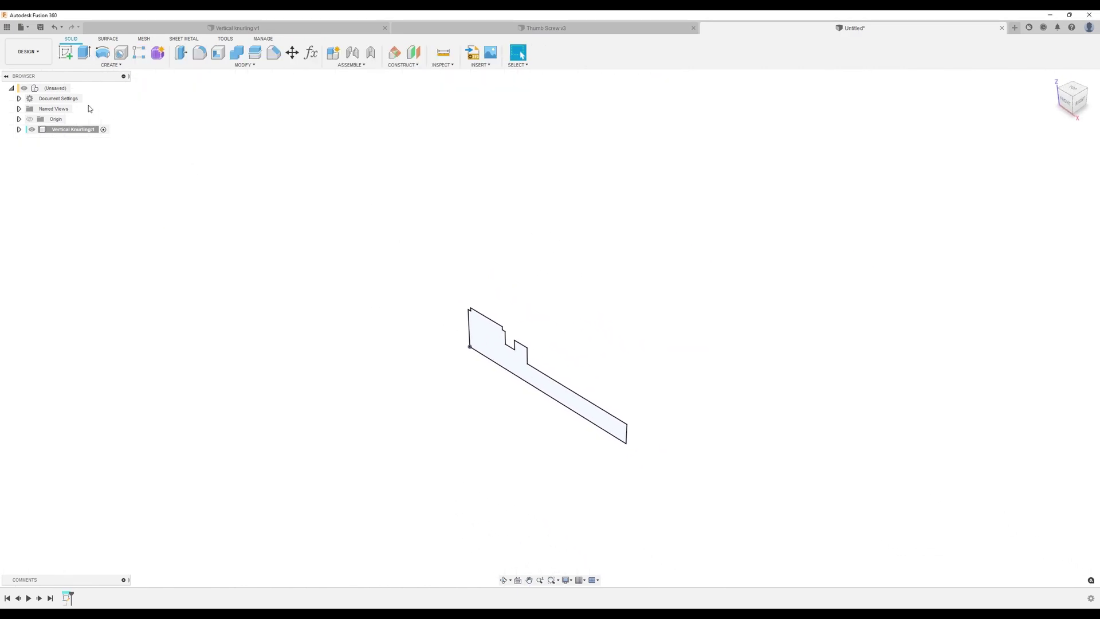
- Revolve the half-profile 360 degrees about its long straight base line as a new body
left_click(102, 52)
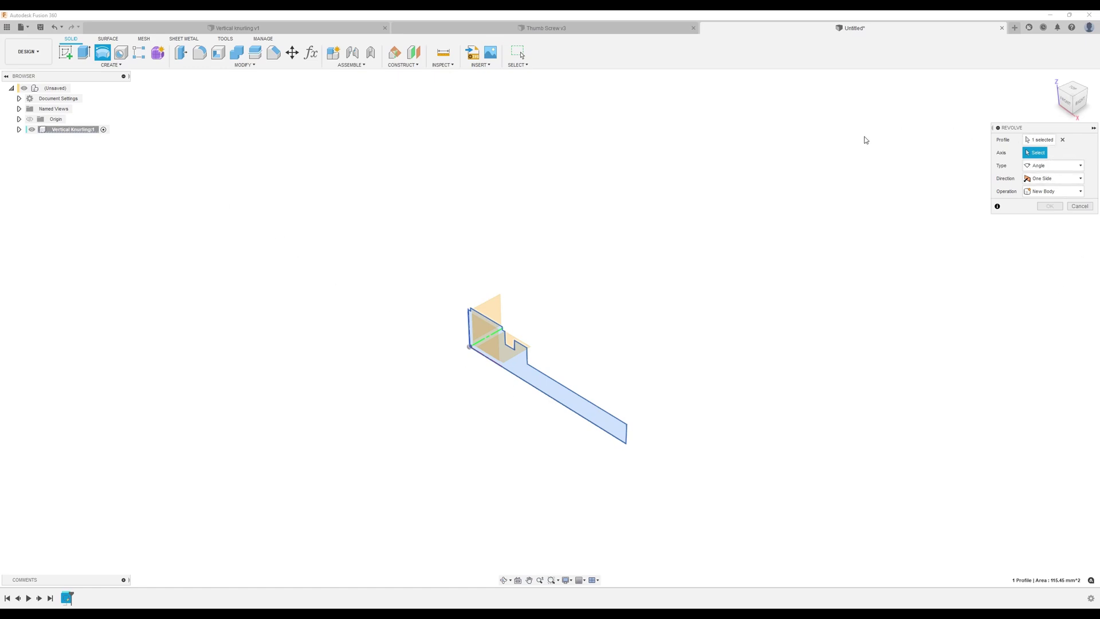
left_click(545, 404)
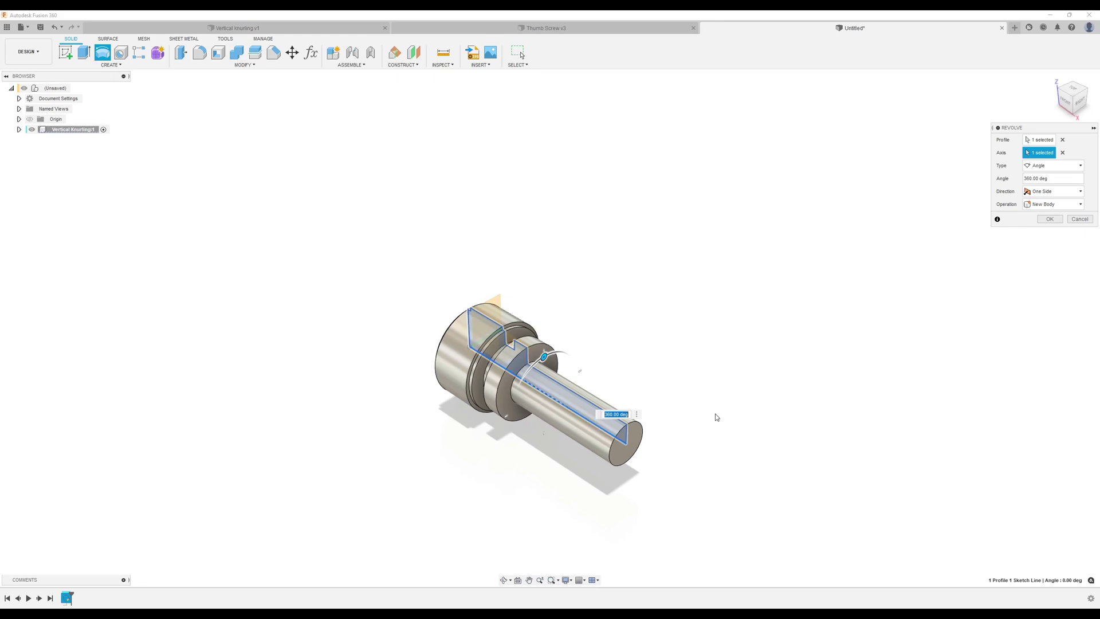
scroll(717, 415, "up", 4)
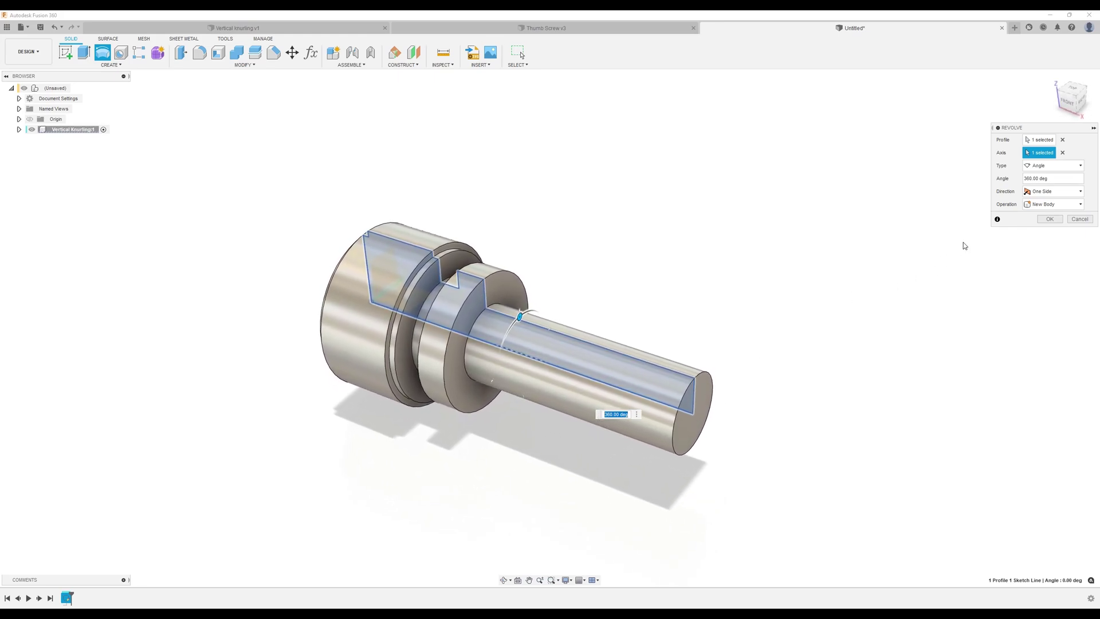
left_click(1049, 219)
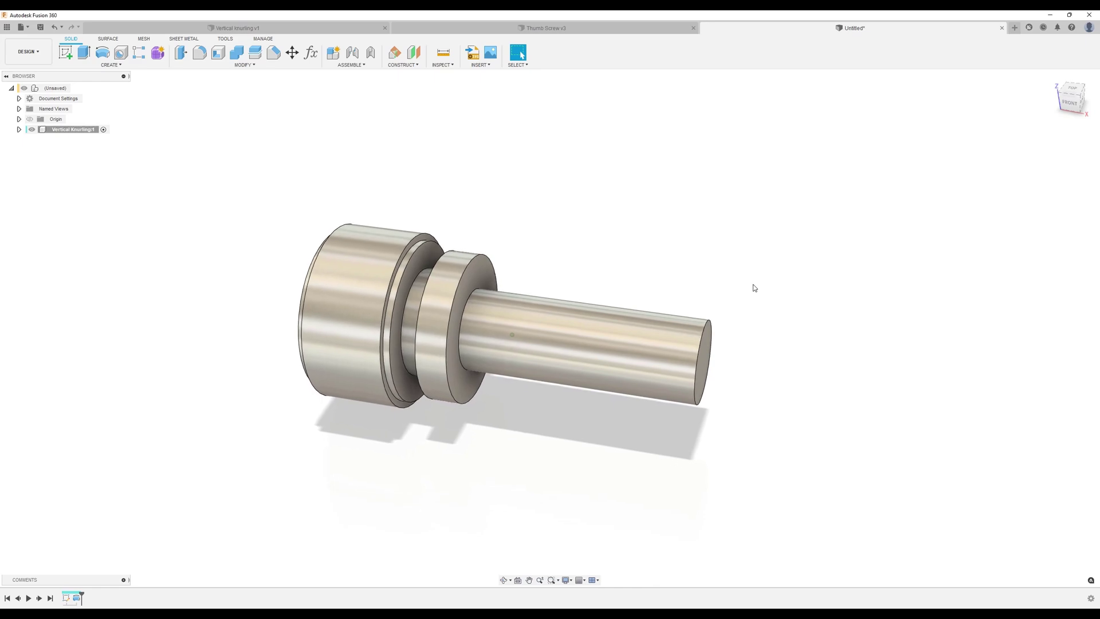
middle_click_drag(754, 285, 759, 287, "shift")
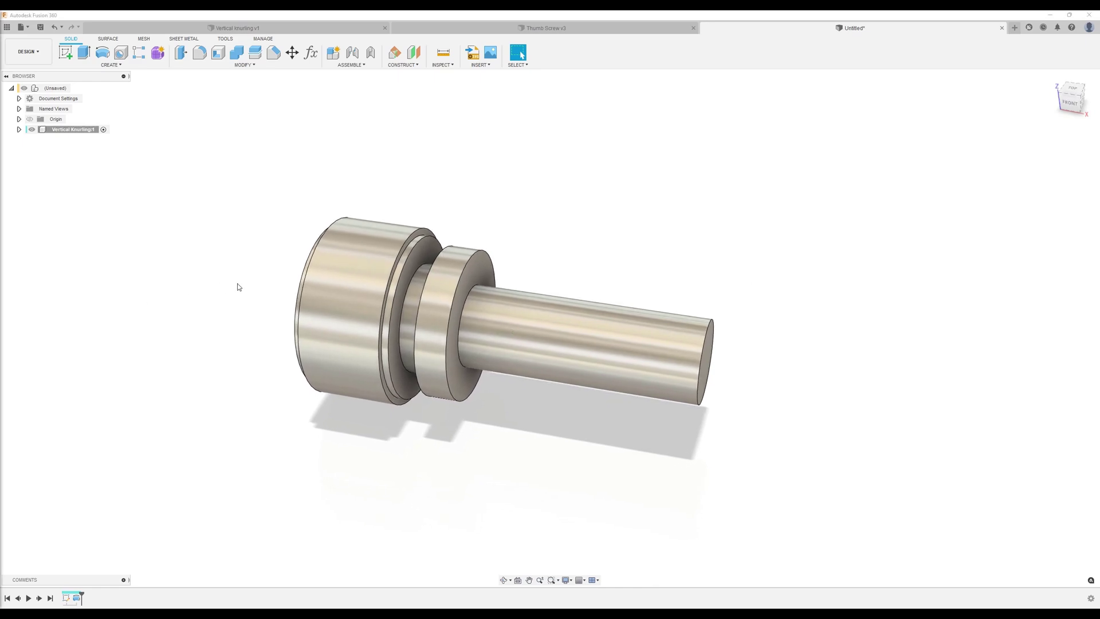
left_click(422, 168)
middle_click_drag(422, 168, 355, 161, "shift")
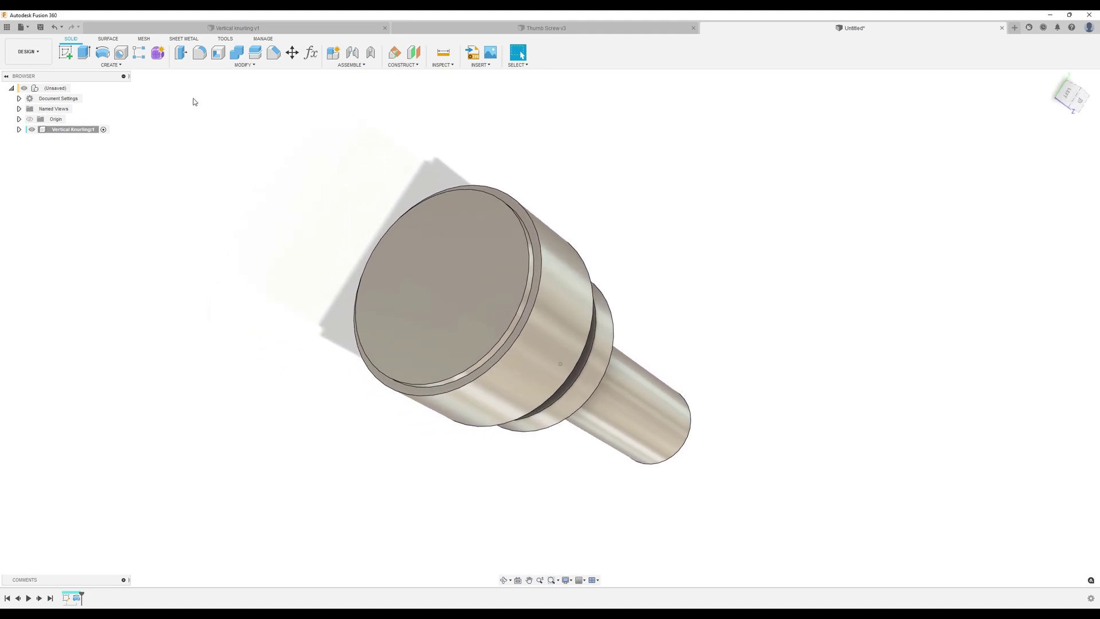
left_click(121, 53)
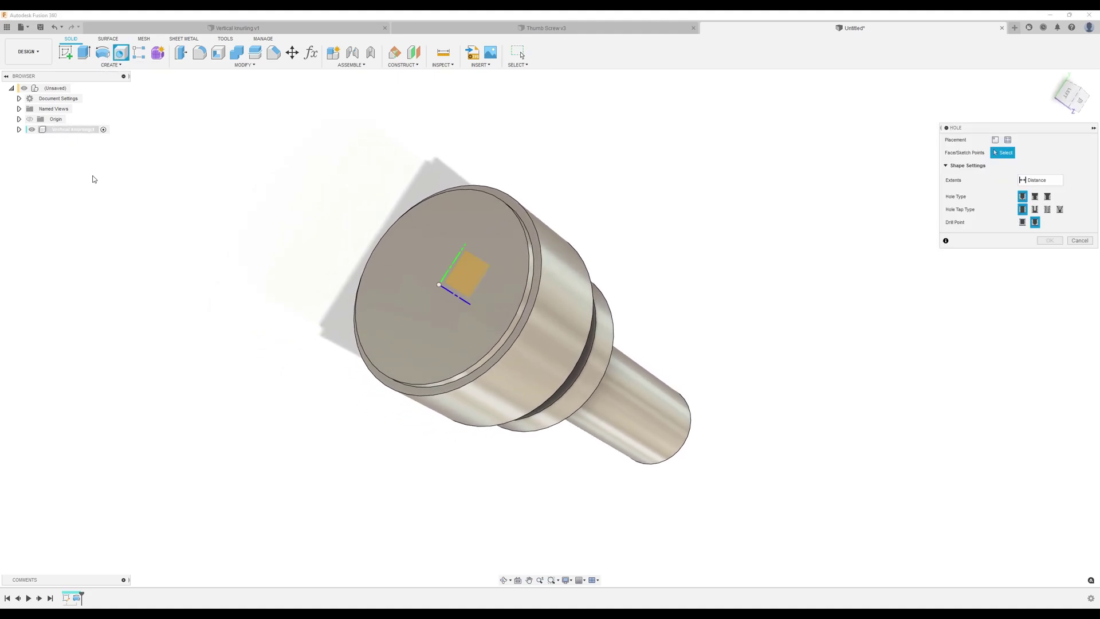
left_click(453, 230)
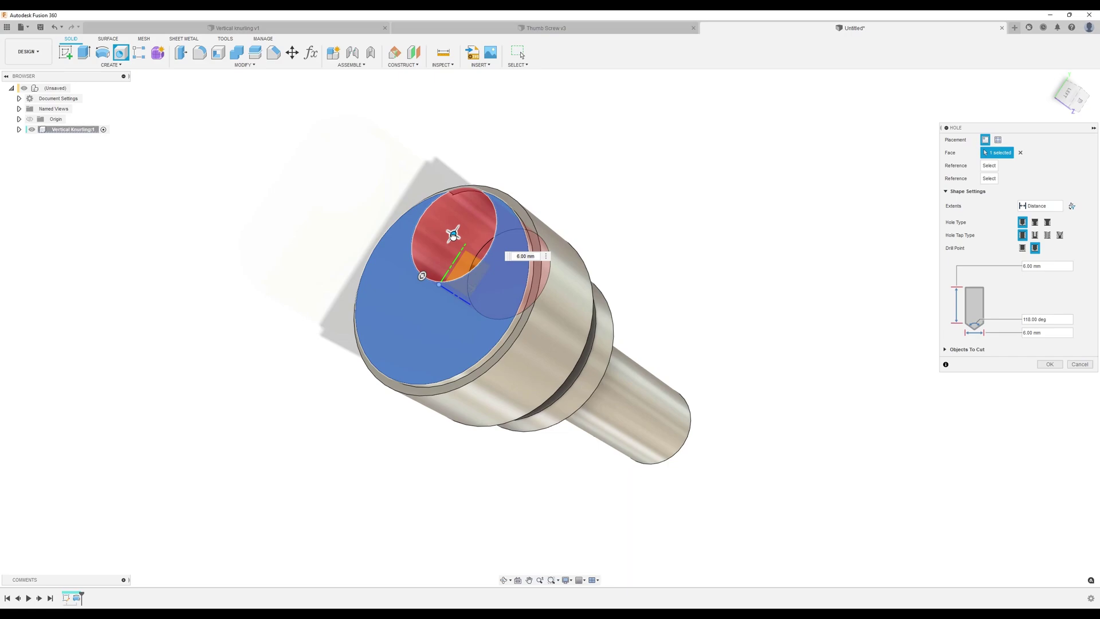
left_click_drag(453, 235, 439, 284)
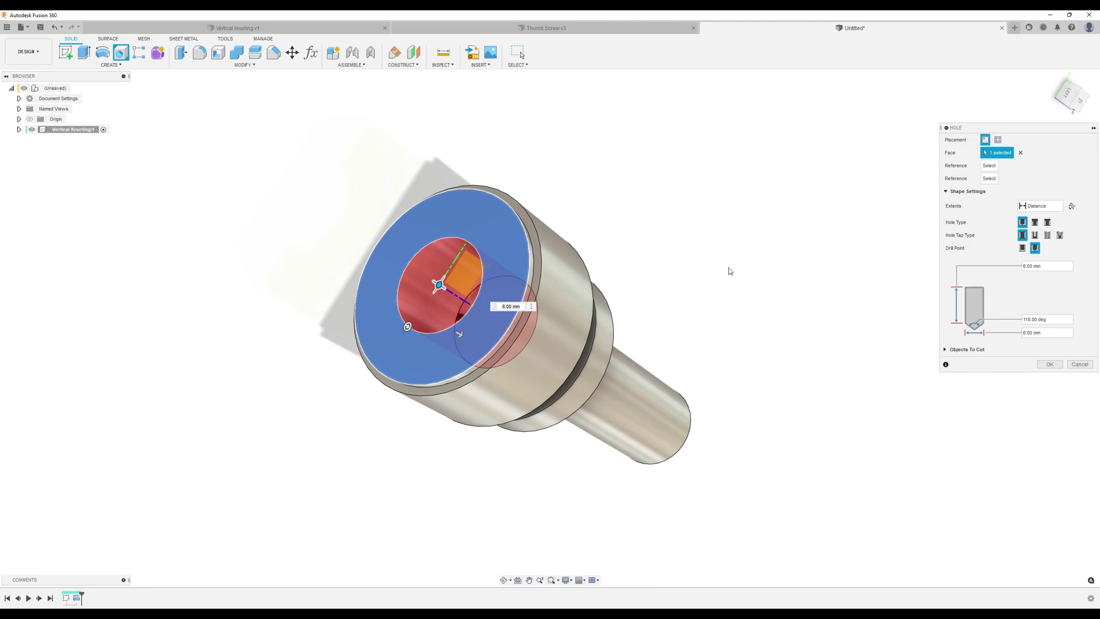
left_click(506, 306)
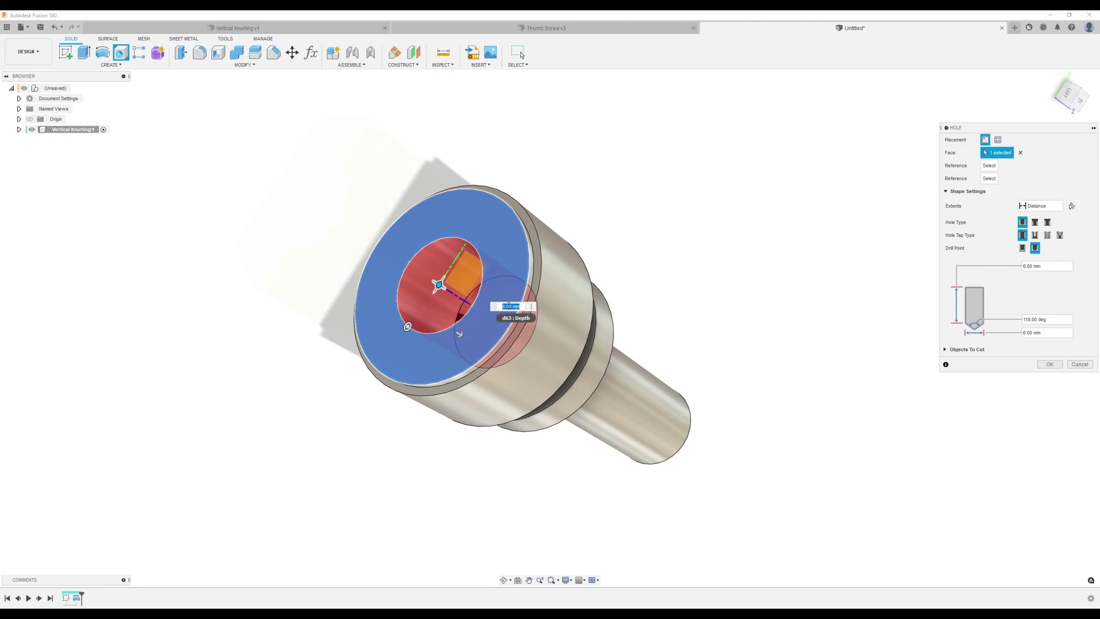
type("5")
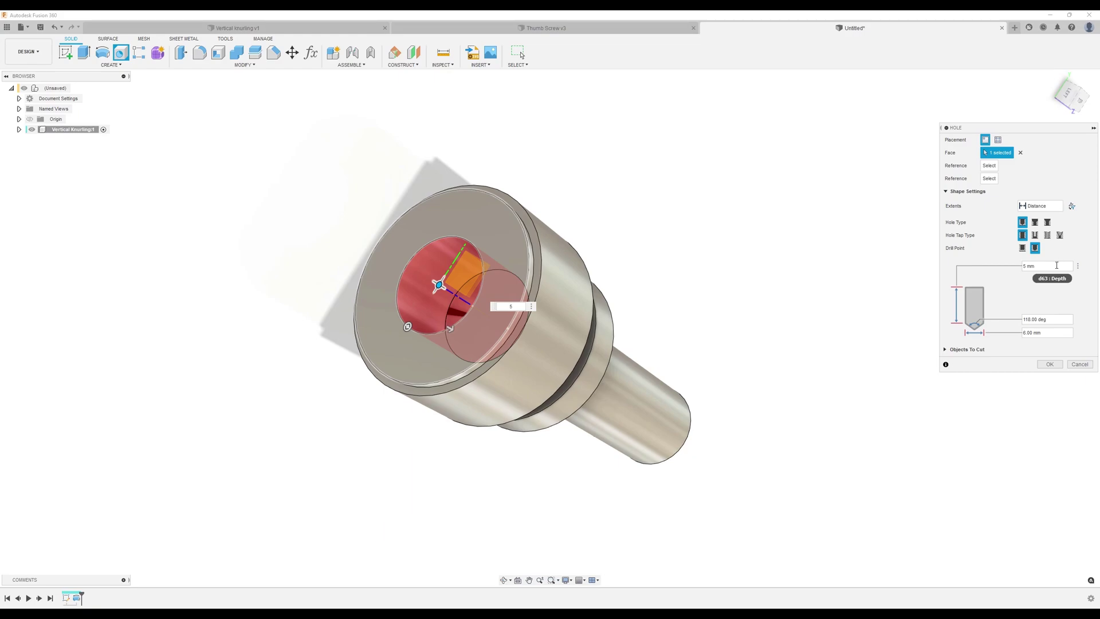
key("Escape")
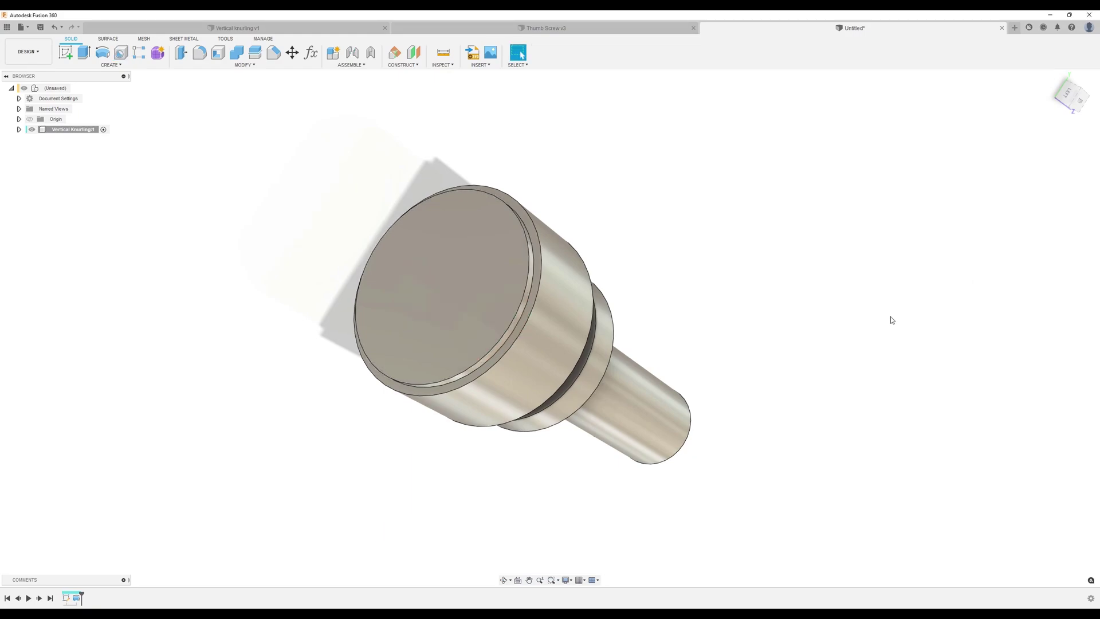
- Cut a simple hole 5 mm deep and 5 mm in diameter at the centre of the head's flat end face
left_click(121, 52)
left_click(491, 239)
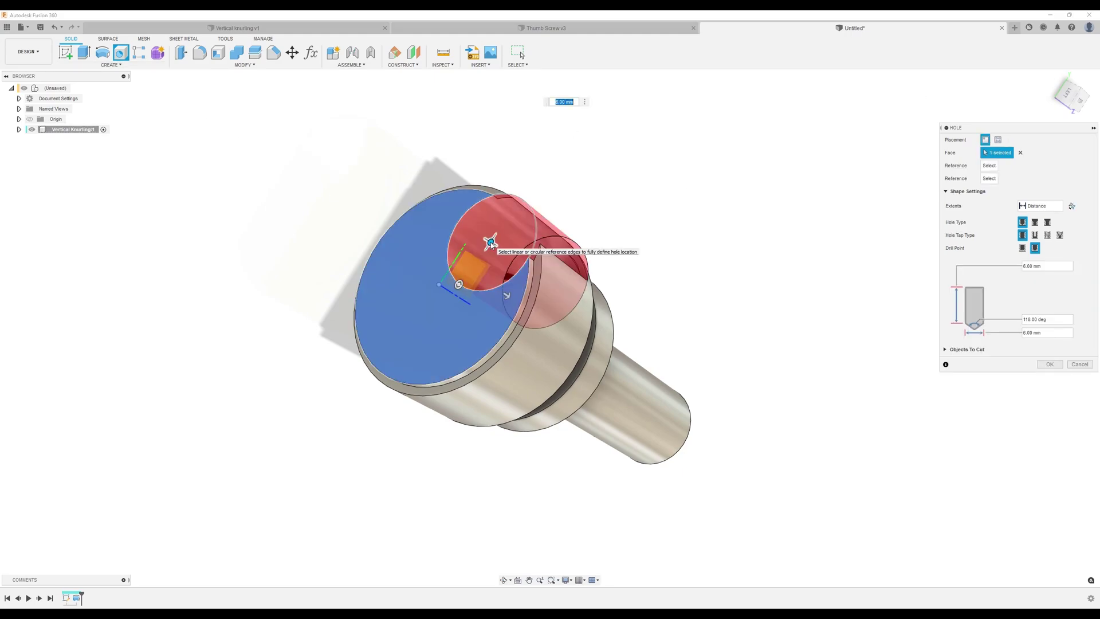
left_click_drag(491, 239, 439, 285)
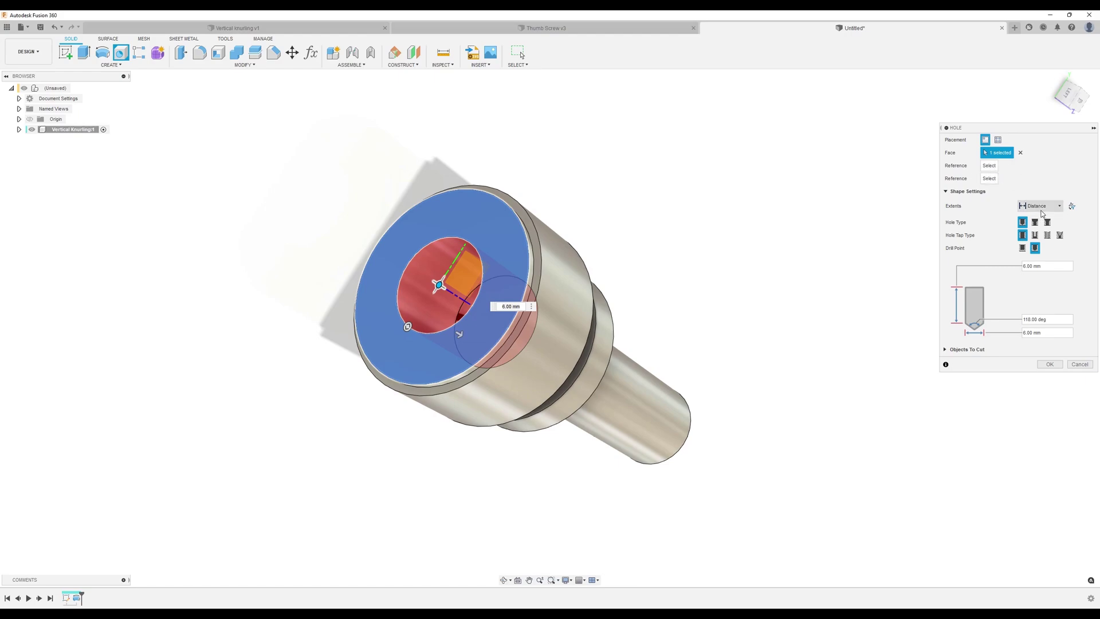
left_click(1044, 266)
left_click_drag(1049, 263, 1011, 270)
type("5")
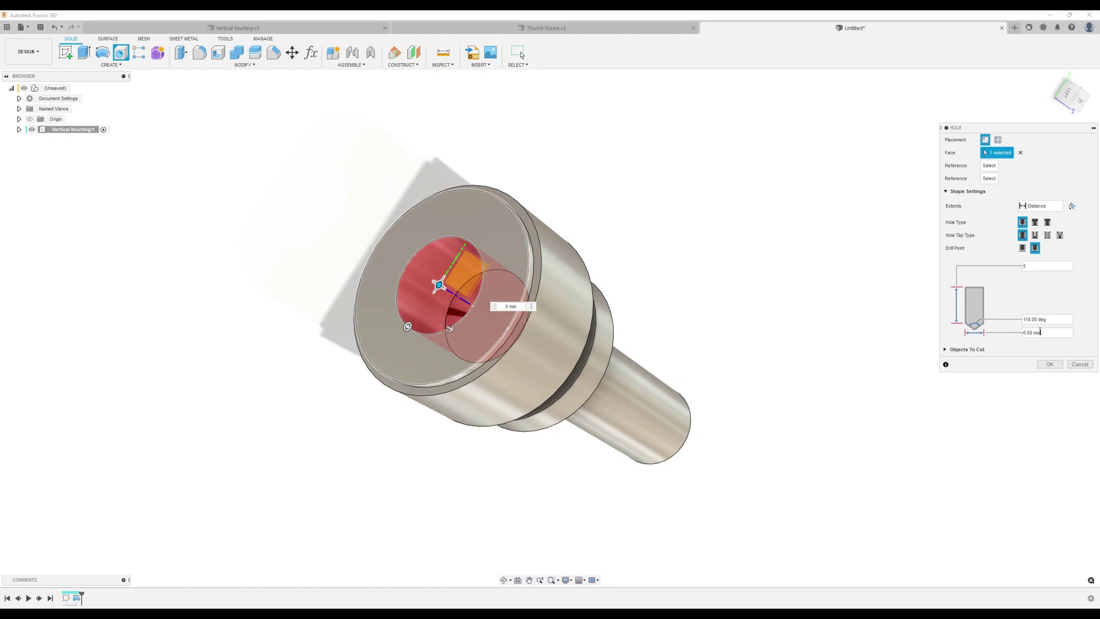
left_click_drag(1046, 332, 1009, 332)
type("5")
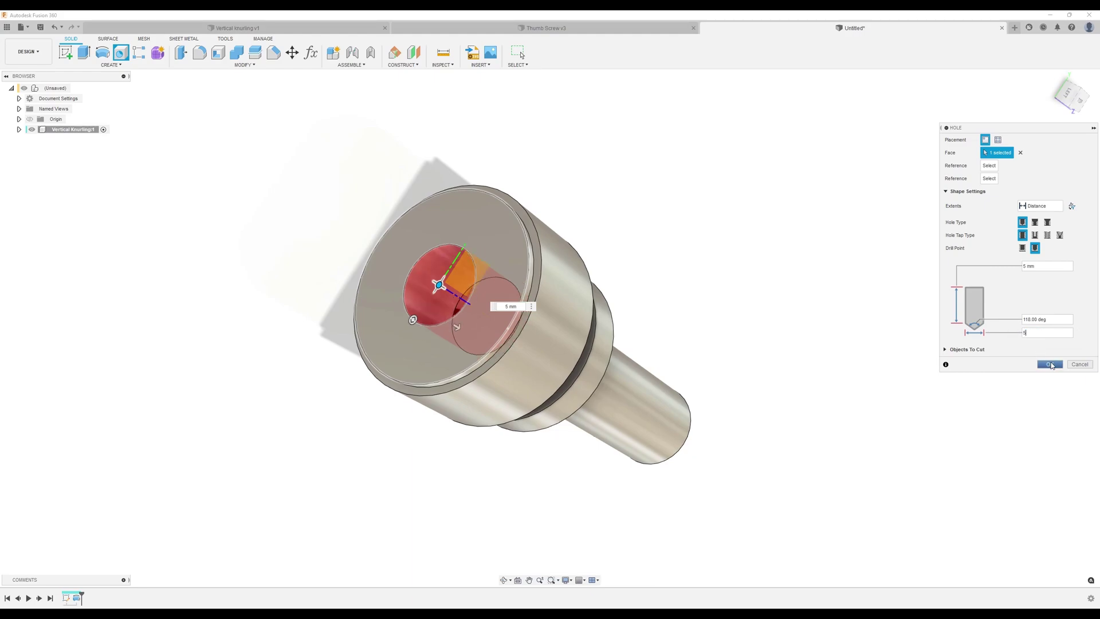
left_click(1052, 364)
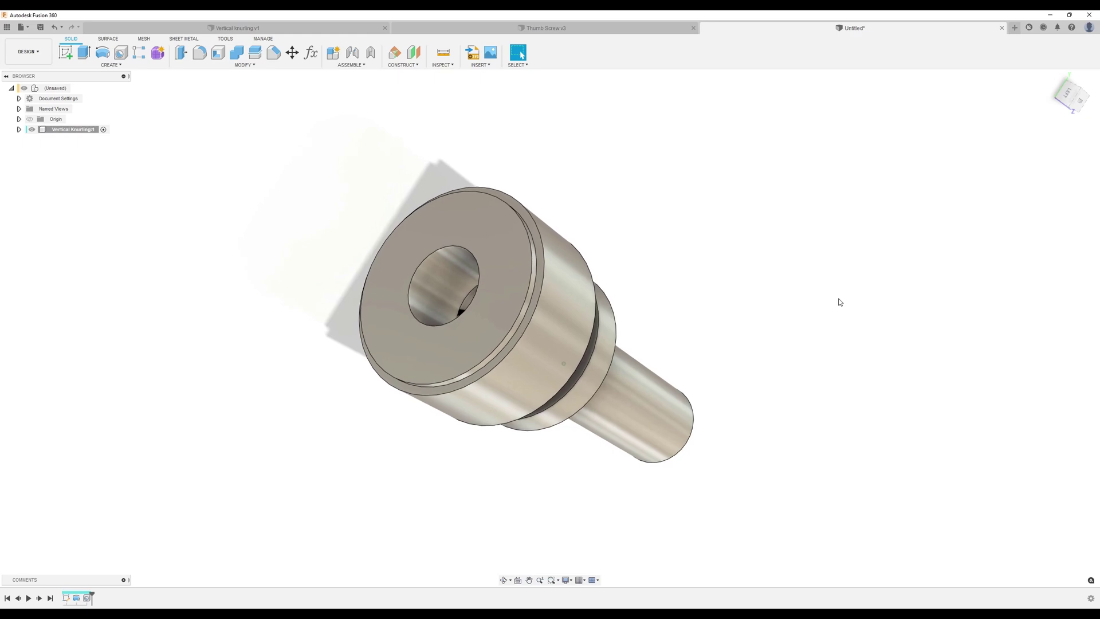
- Chamfer the circular edge at the shank's free end with an equal distance of 0.5 mm
middle_click_drag(837, 302, 313, 302, "shift")
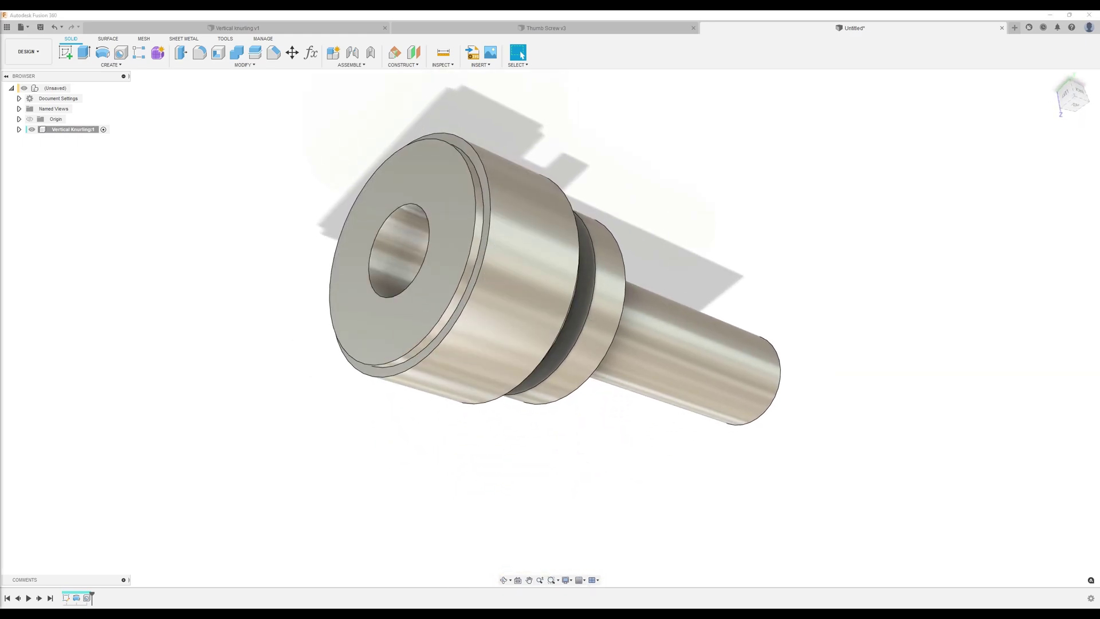
middle_click_drag(868, 291, 614, 227, "shift")
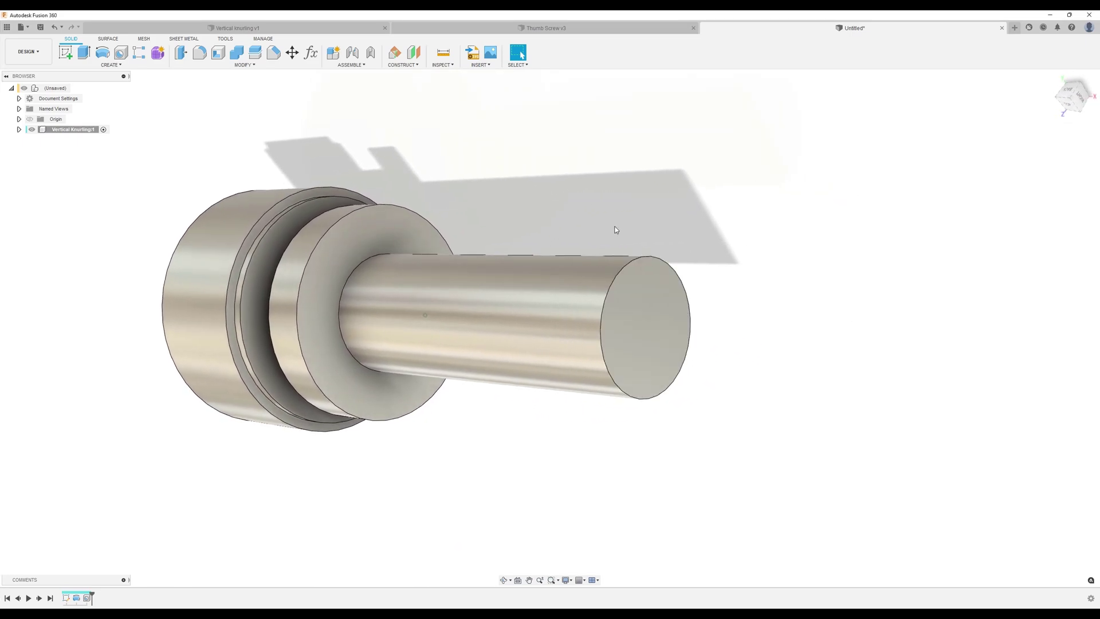
left_click(274, 53)
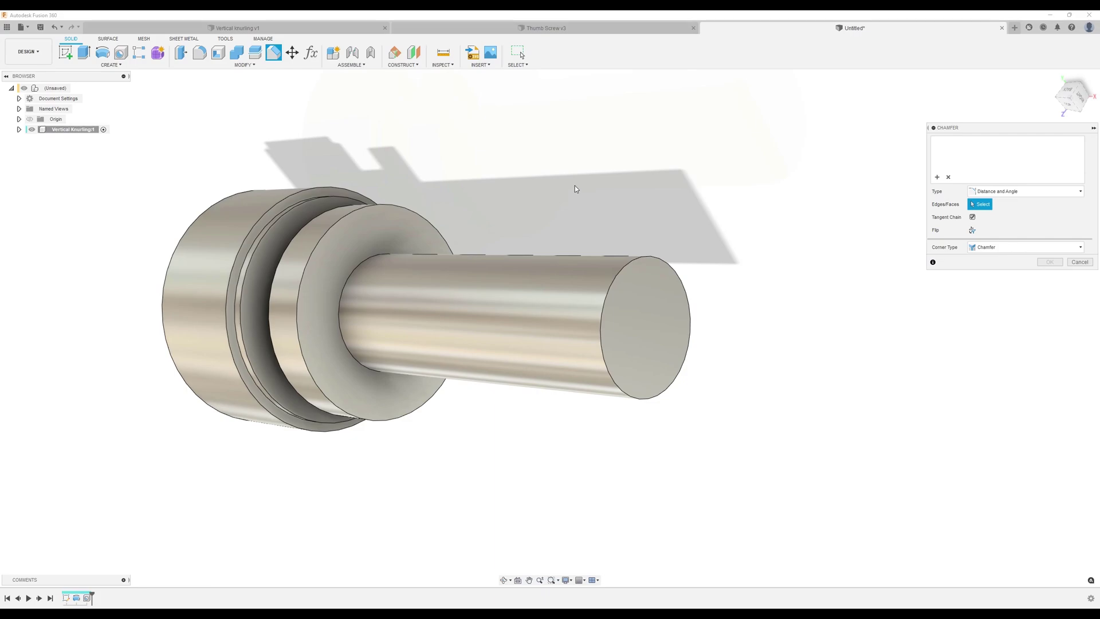
left_click(663, 261)
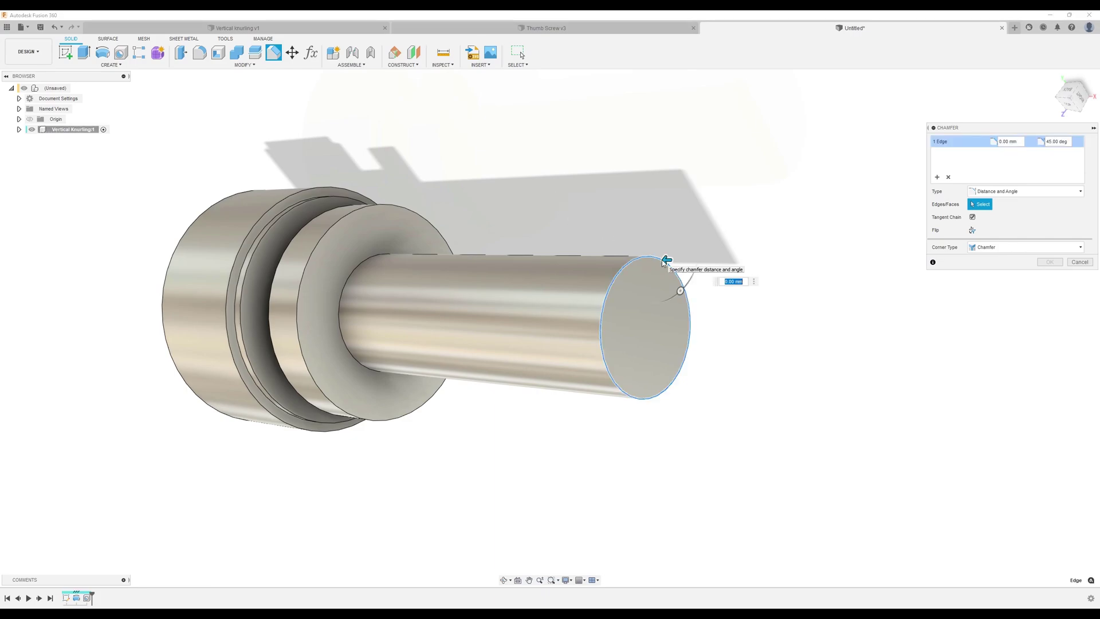
key("BackSpace")
type(".5")
left_click(1007, 192)
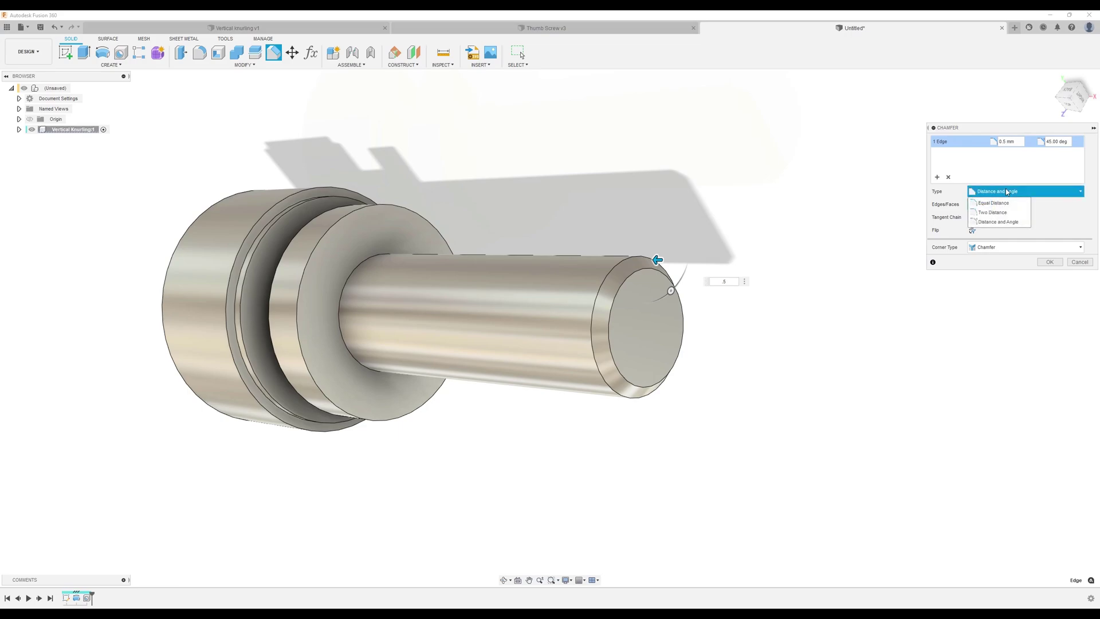
left_click(999, 203)
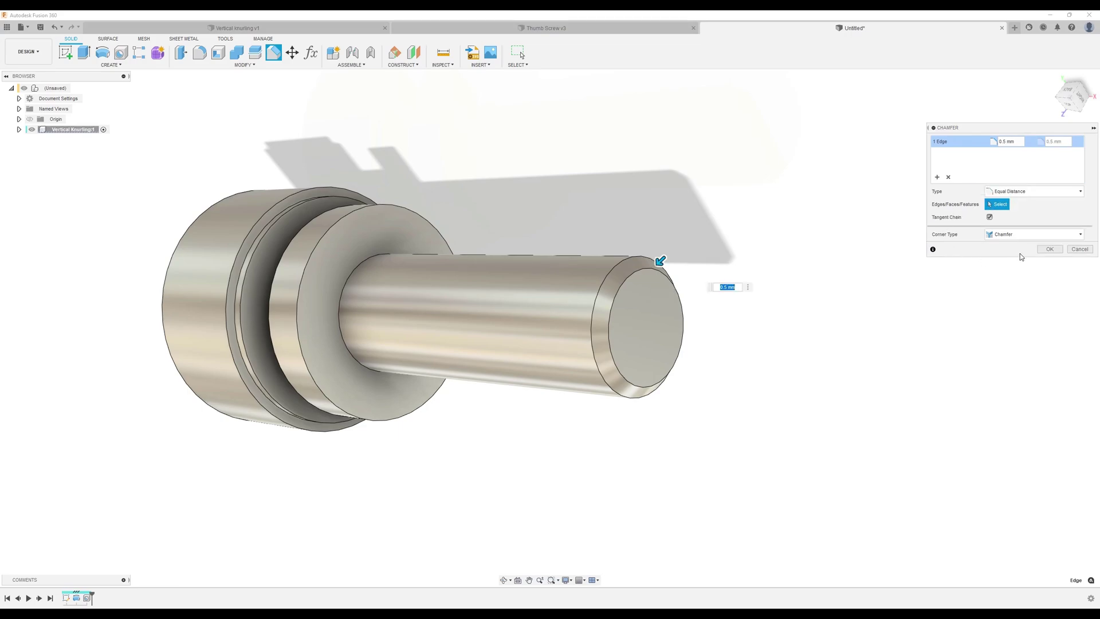
left_click(1048, 250)
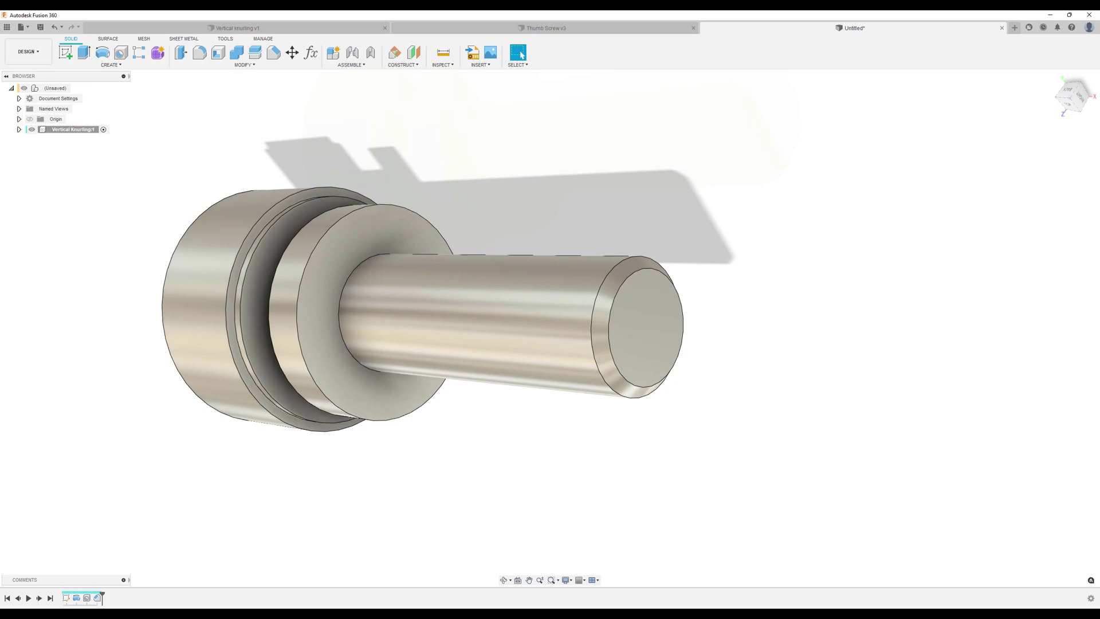
- Start a constant-radius fillet on the collar's outer cylindrical face with a radius of 0.5 mm
left_click(679, 189)
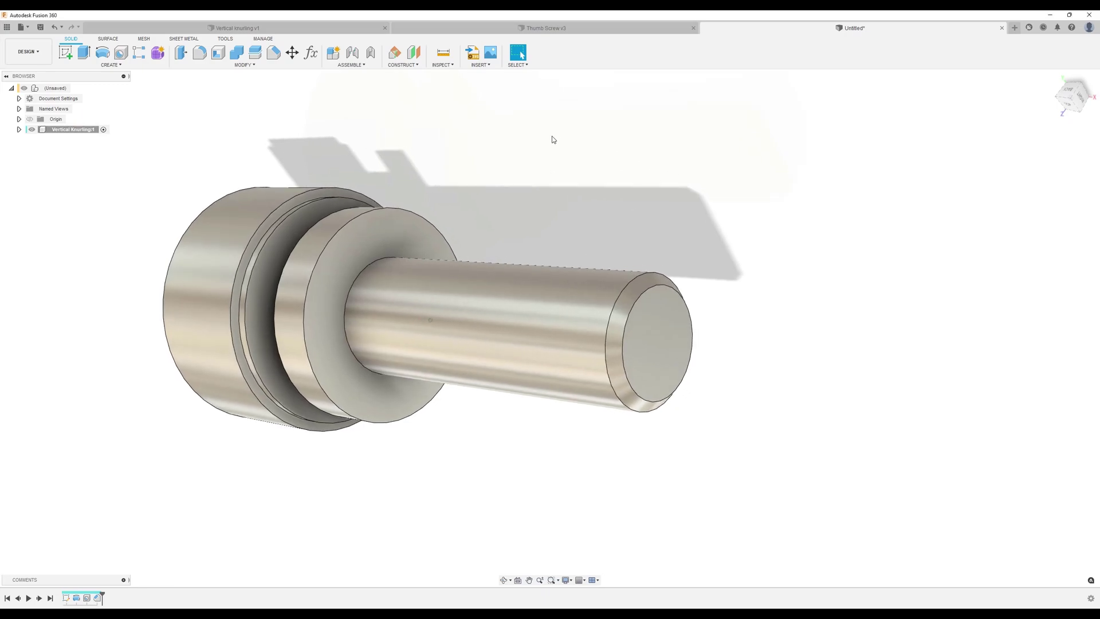
left_click(200, 53)
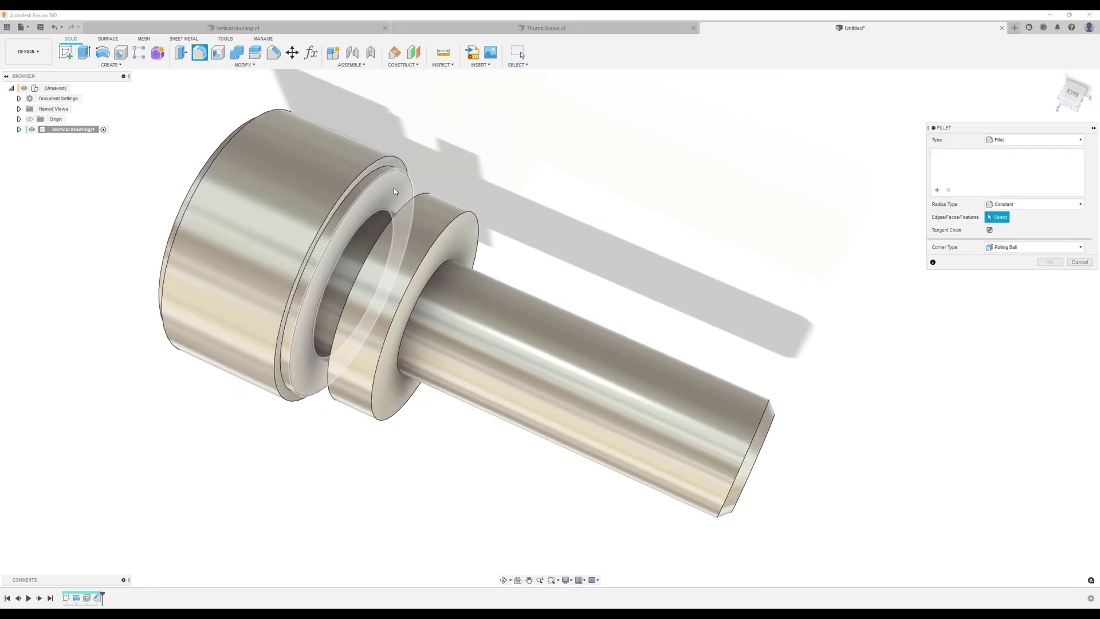
left_click(419, 238)
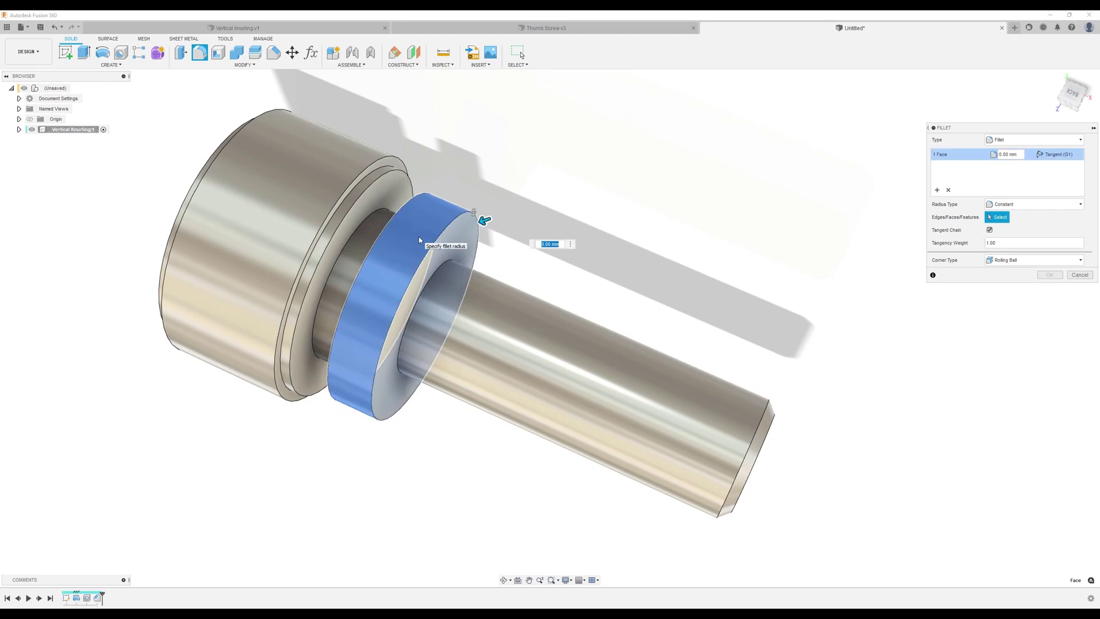
key("BackSpace")
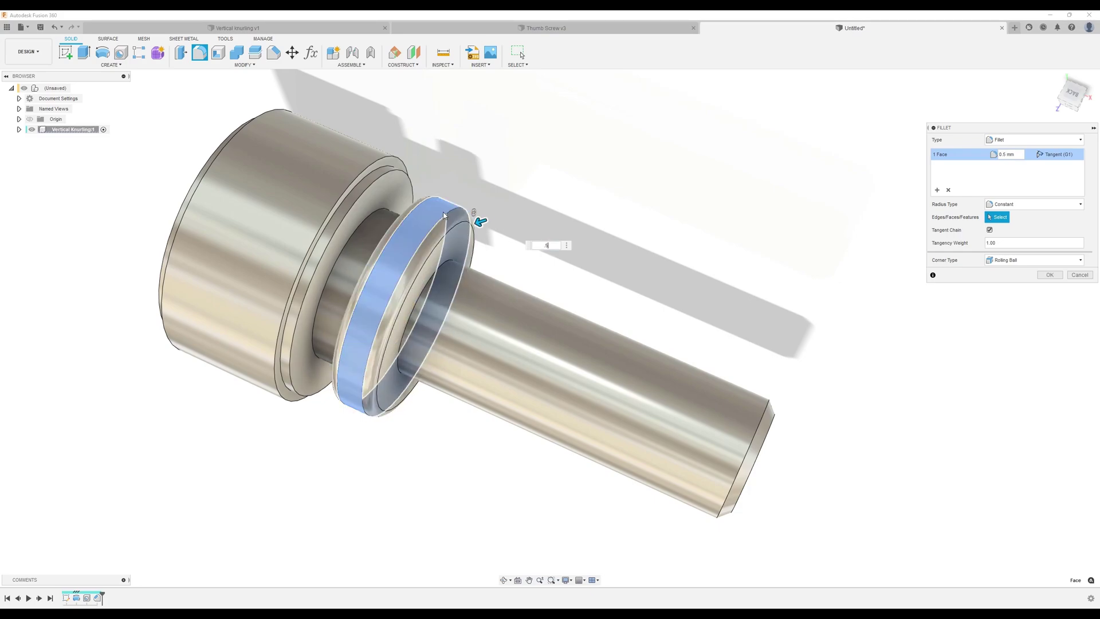
- Add a second fillet set of 0.2 mm on the three inner edges where neck and shank meet the head and collar, and apply the fillets
left_click(937, 191)
middle_click_drag(519, 229, 503, 241, "shift")
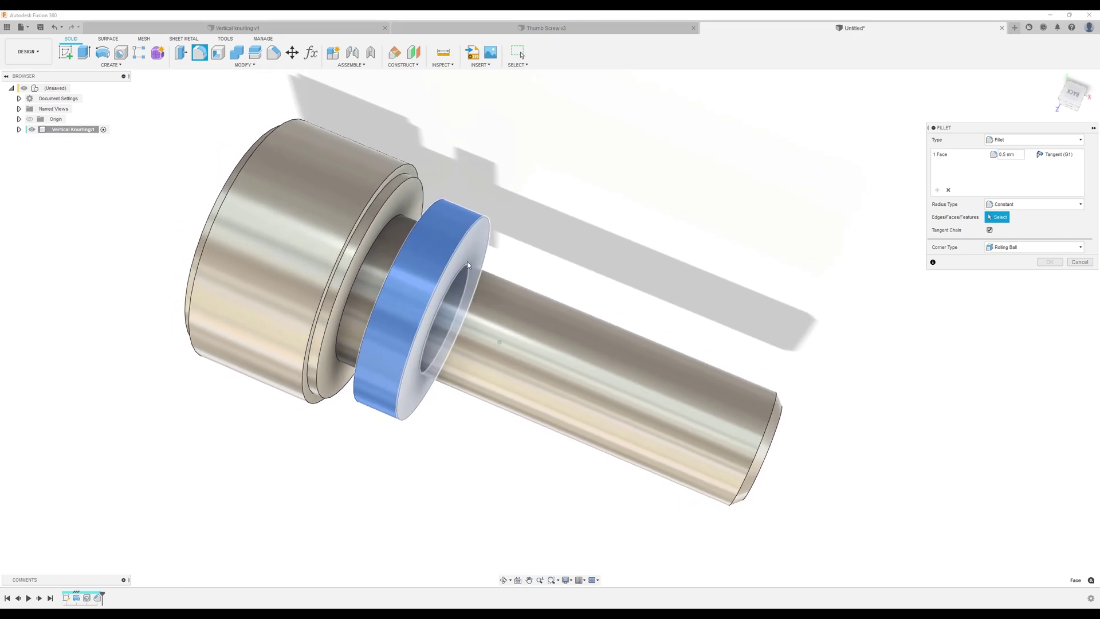
left_click(463, 270)
middle_click_drag(463, 270, 405, 246, "shift")
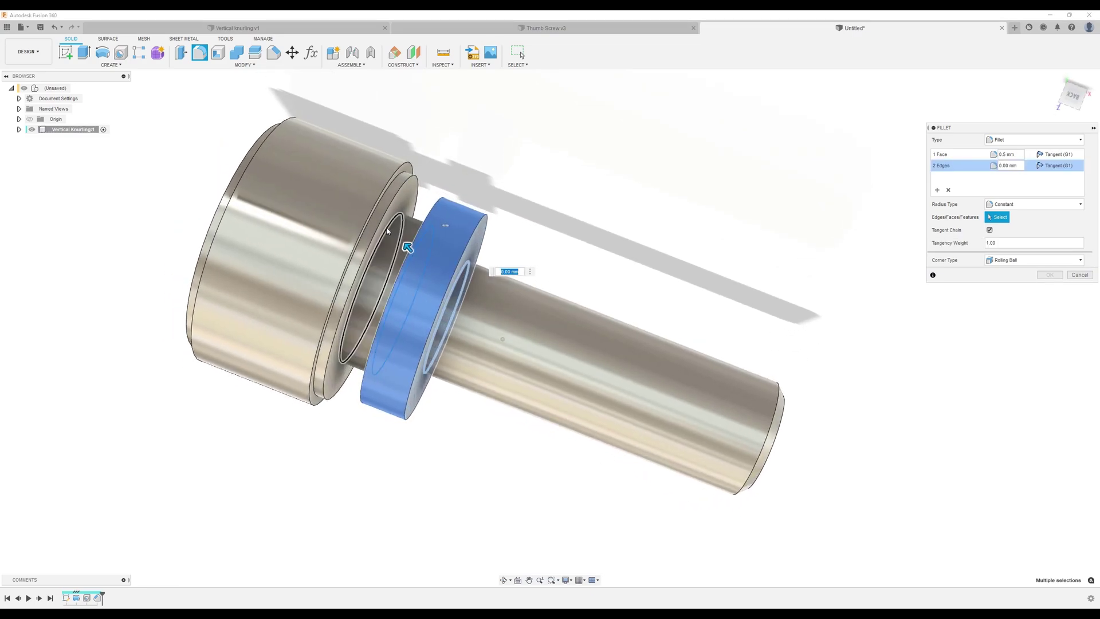
left_click(415, 237)
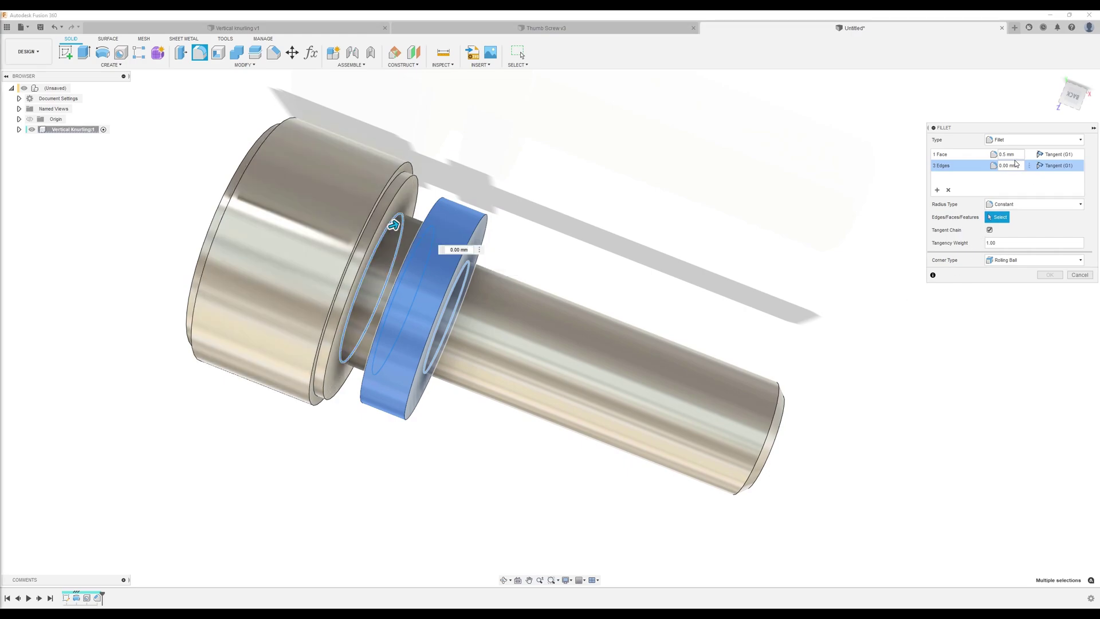
left_click(456, 249)
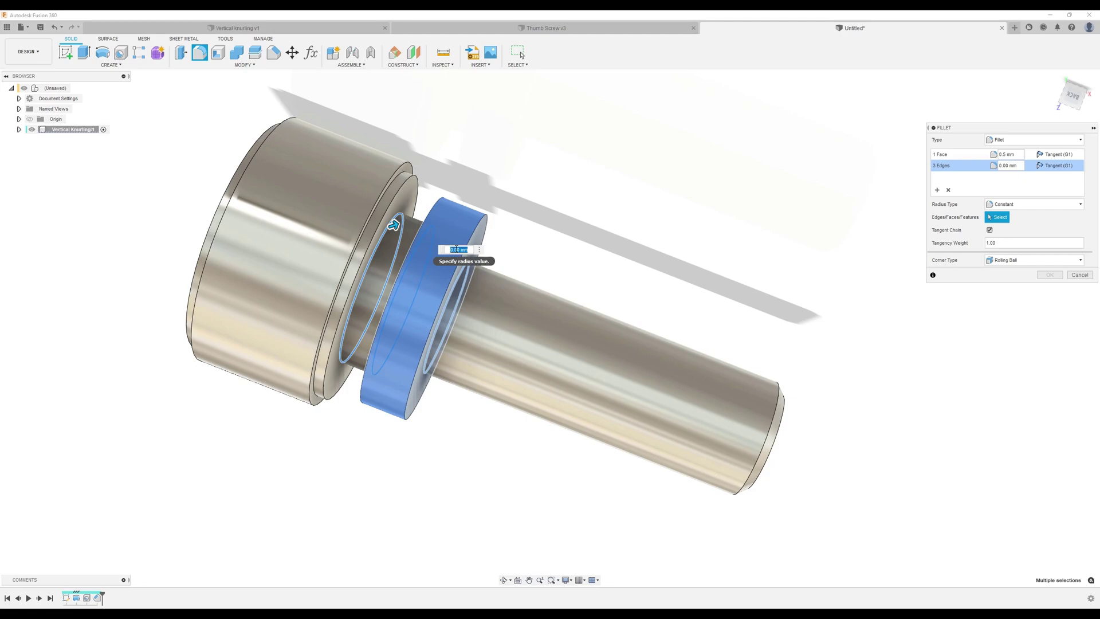
key("BackSpace")
type(".2")
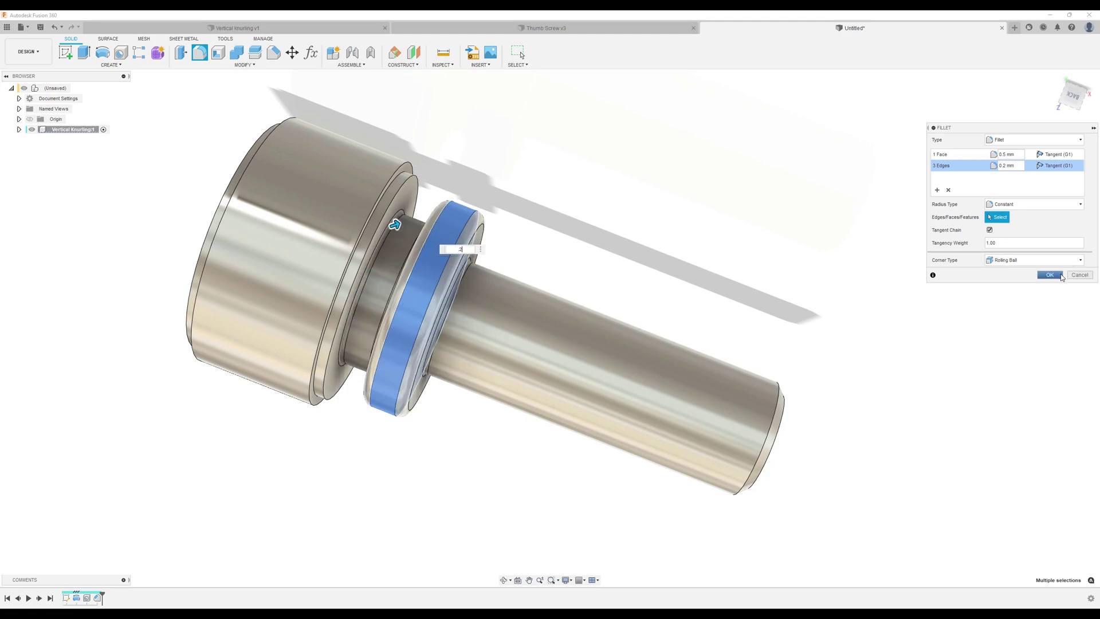
left_click(1049, 275)
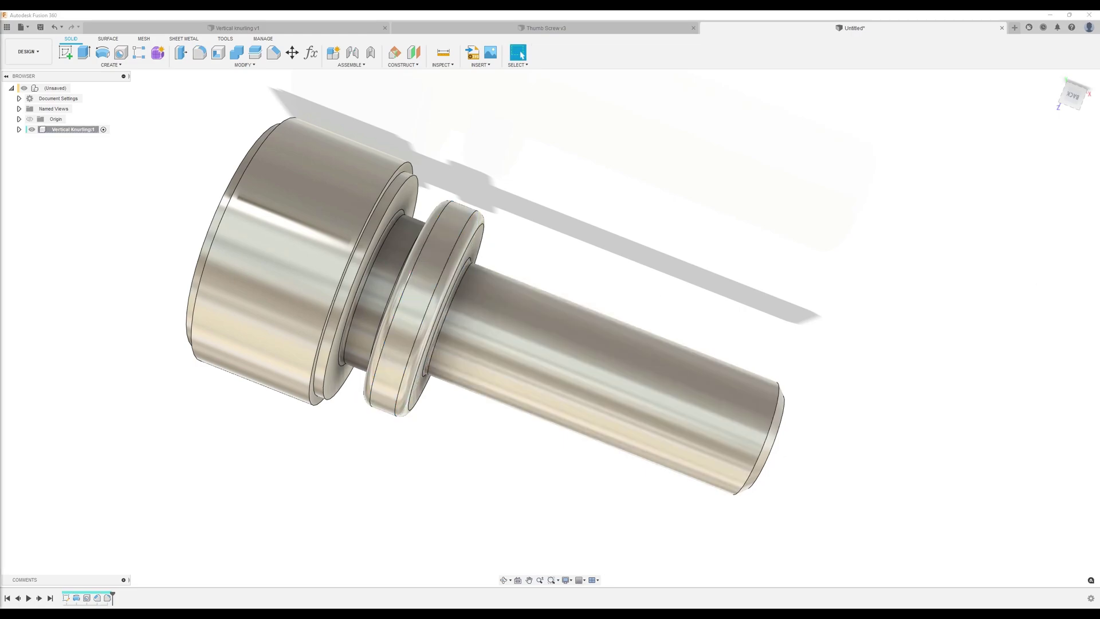
left_click(109, 212)
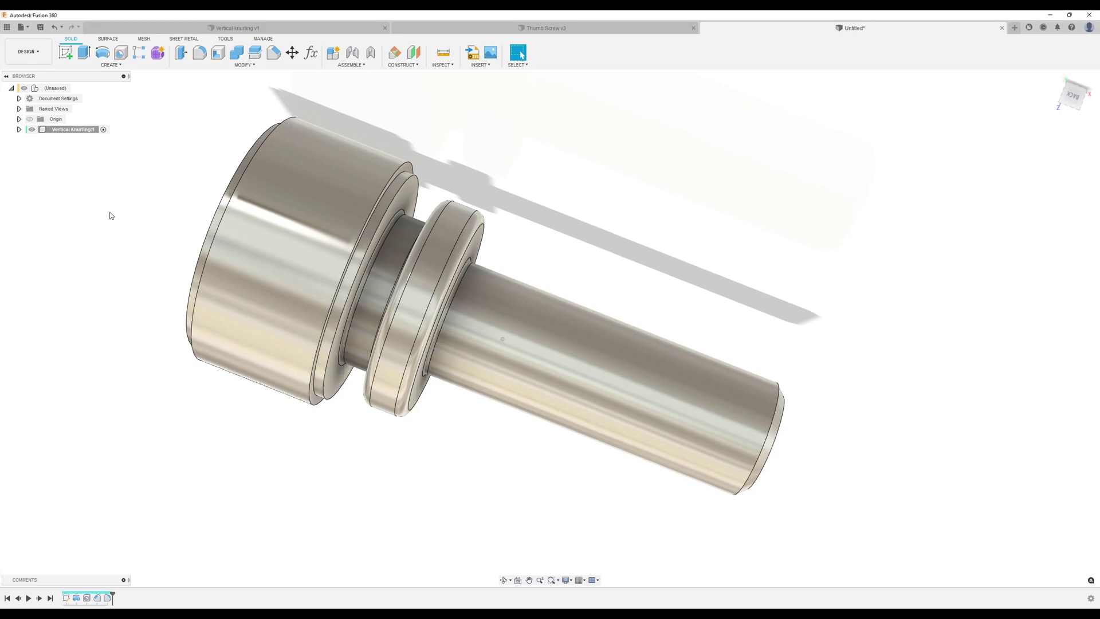
- Chamfer the outer circular edges of the raised steps at both ends of the head using Distance and Angle, 0.45 mm at 45 degrees
left_click(275, 53)
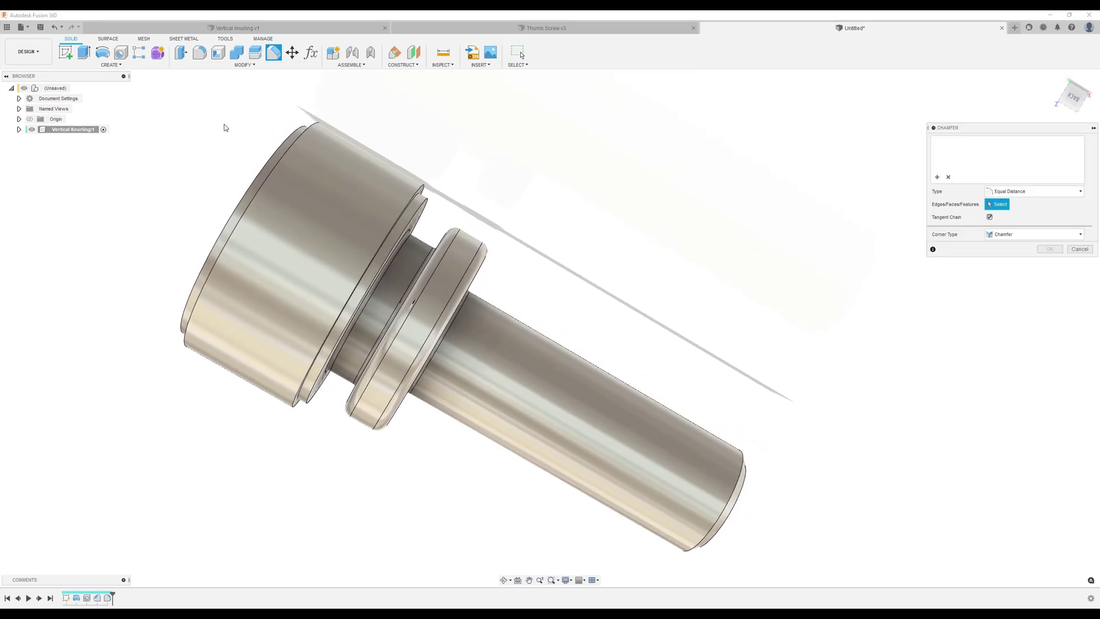
left_click(422, 202)
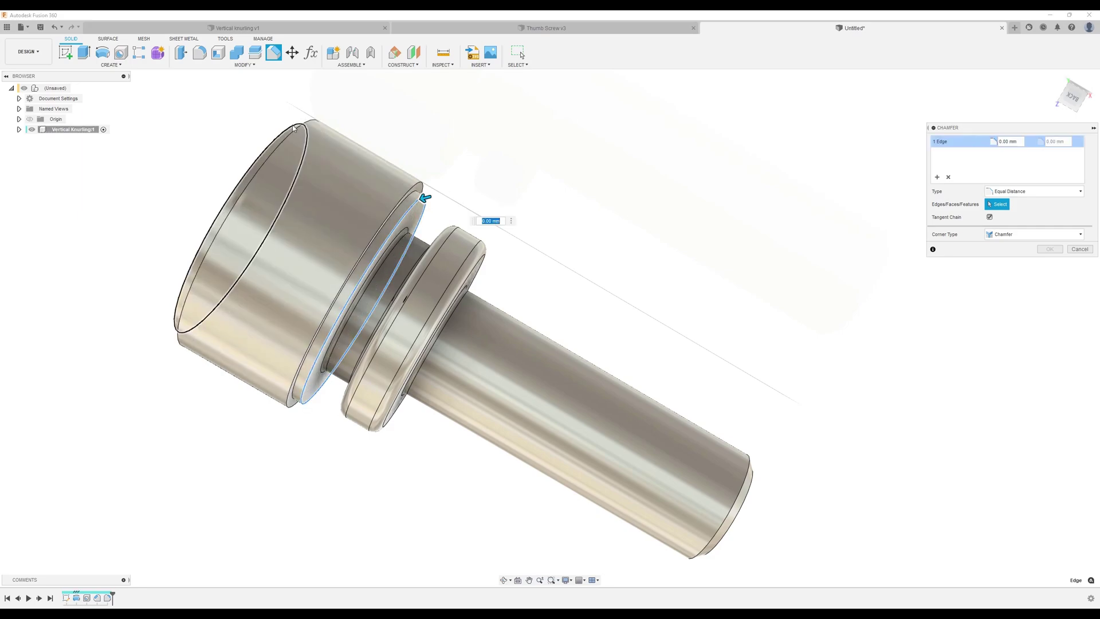
left_click(1036, 191)
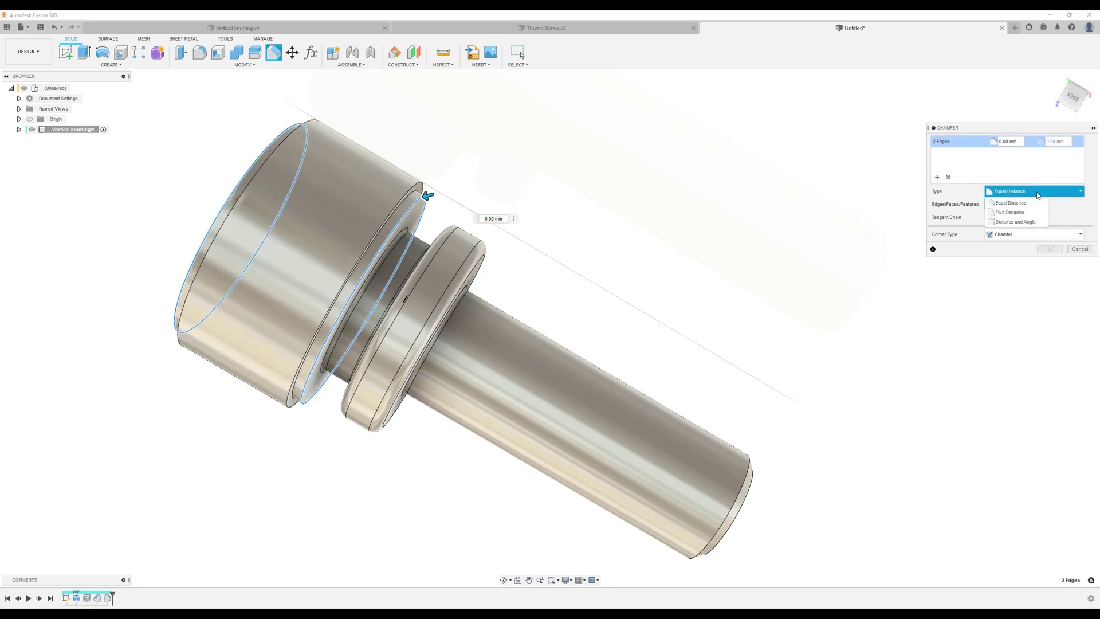
left_click(1025, 221)
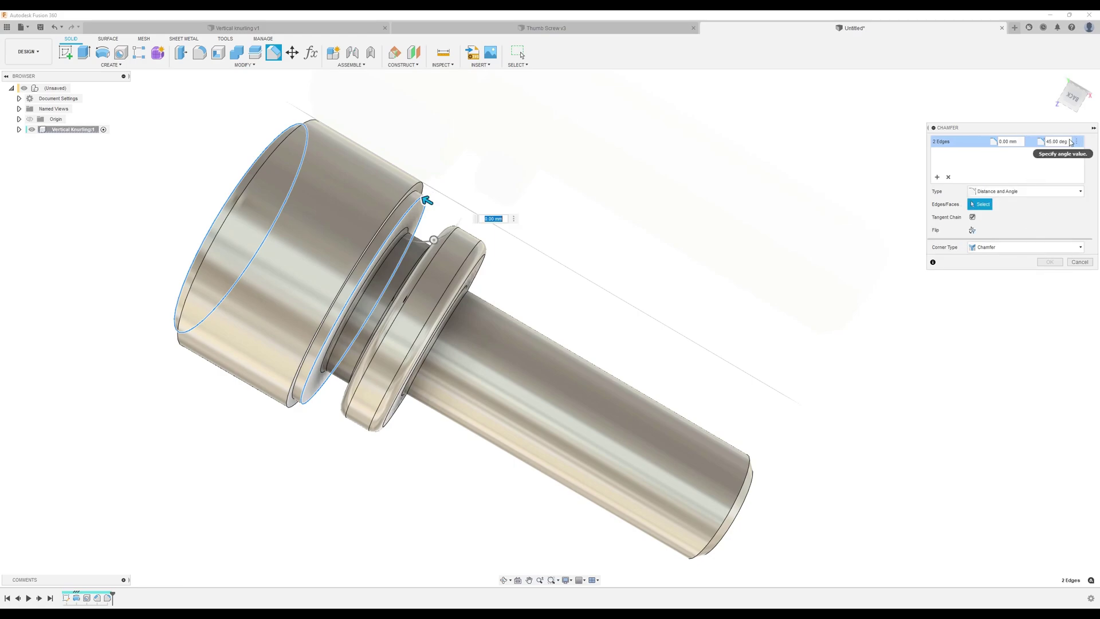
double_click(1010, 143)
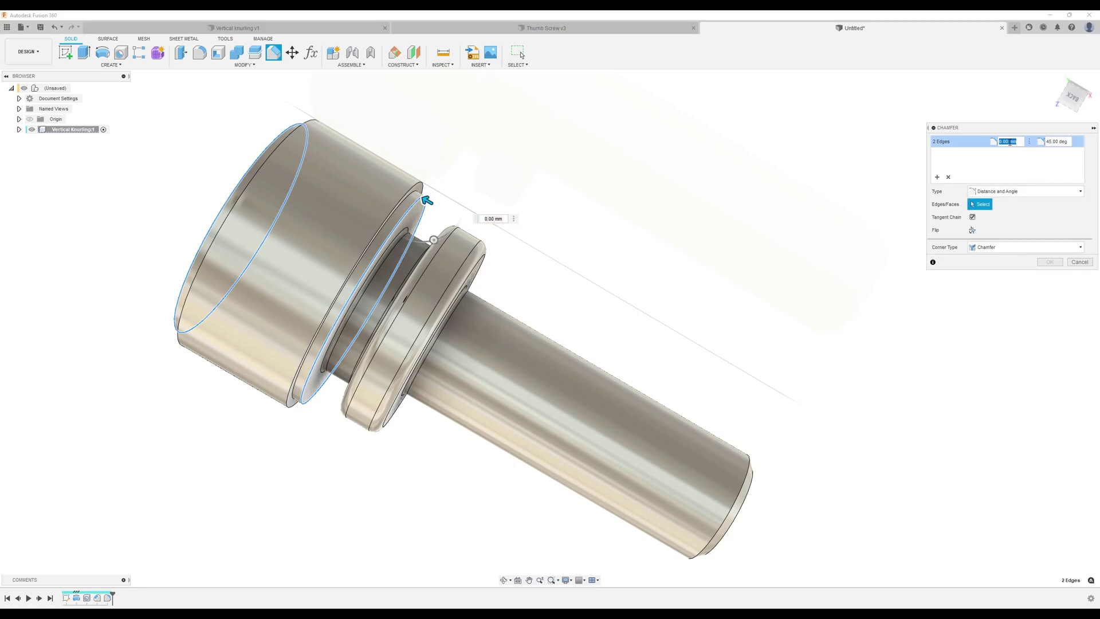
key("BackSpace")
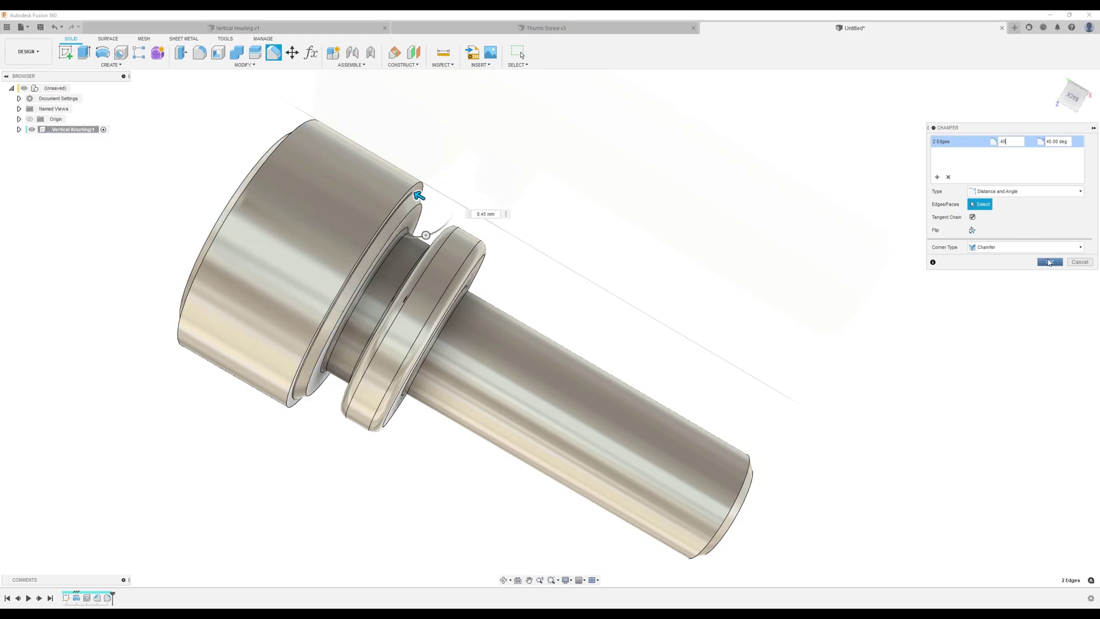
left_click(1049, 262)
- Start a modeled, right-hand ISO Metric M6x1 thread on the shank's cylindrical face
scroll(607, 230, "down", 2)
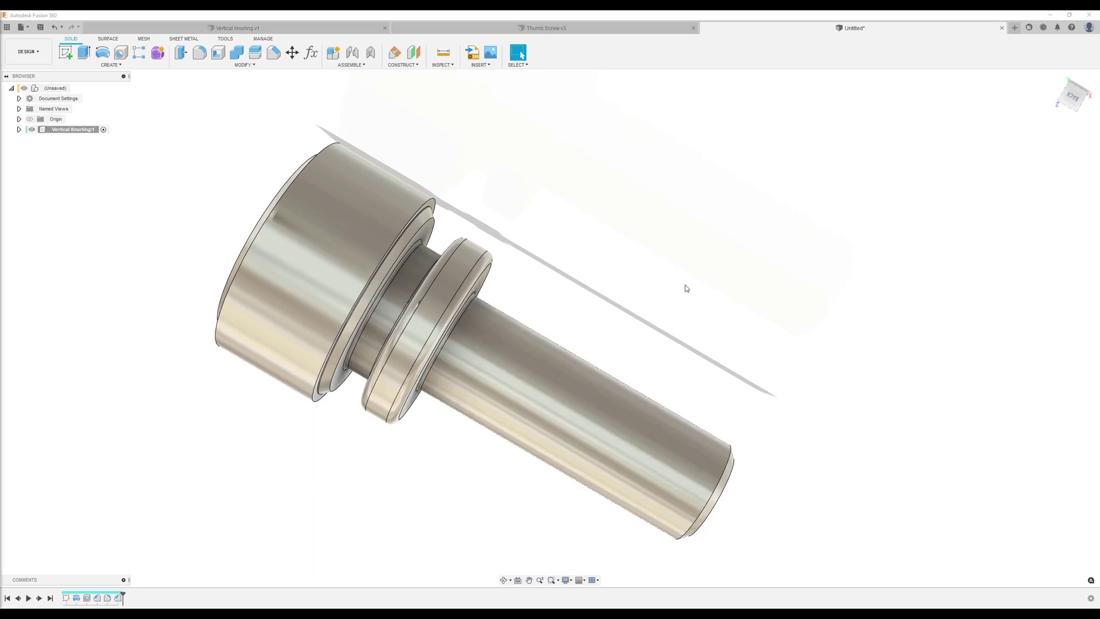
left_click(112, 65)
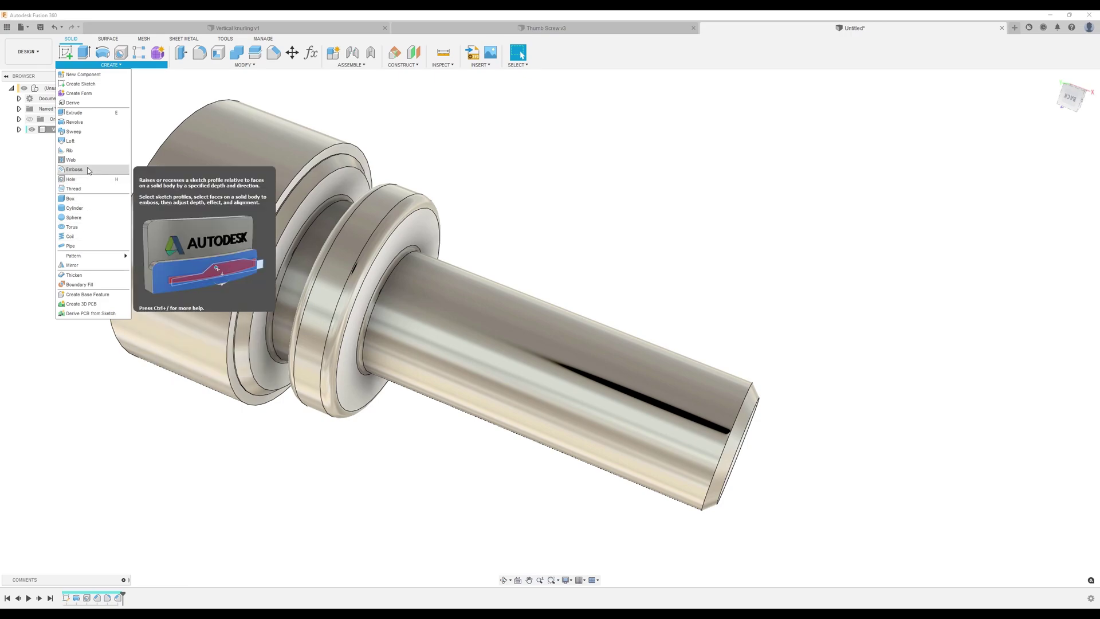
left_click(73, 189)
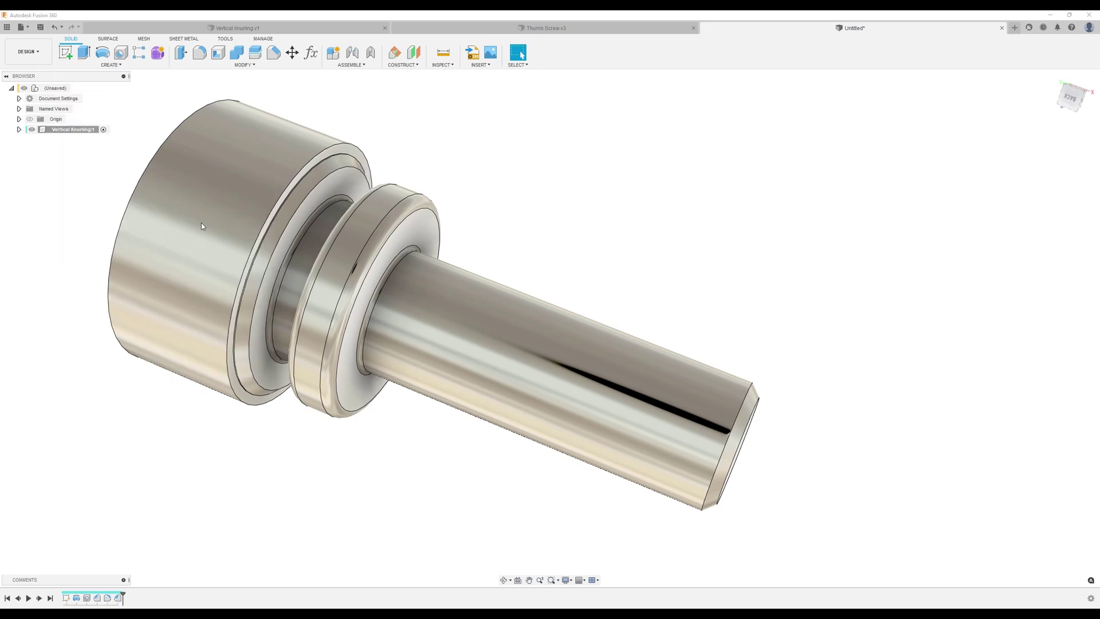
left_click(623, 383)
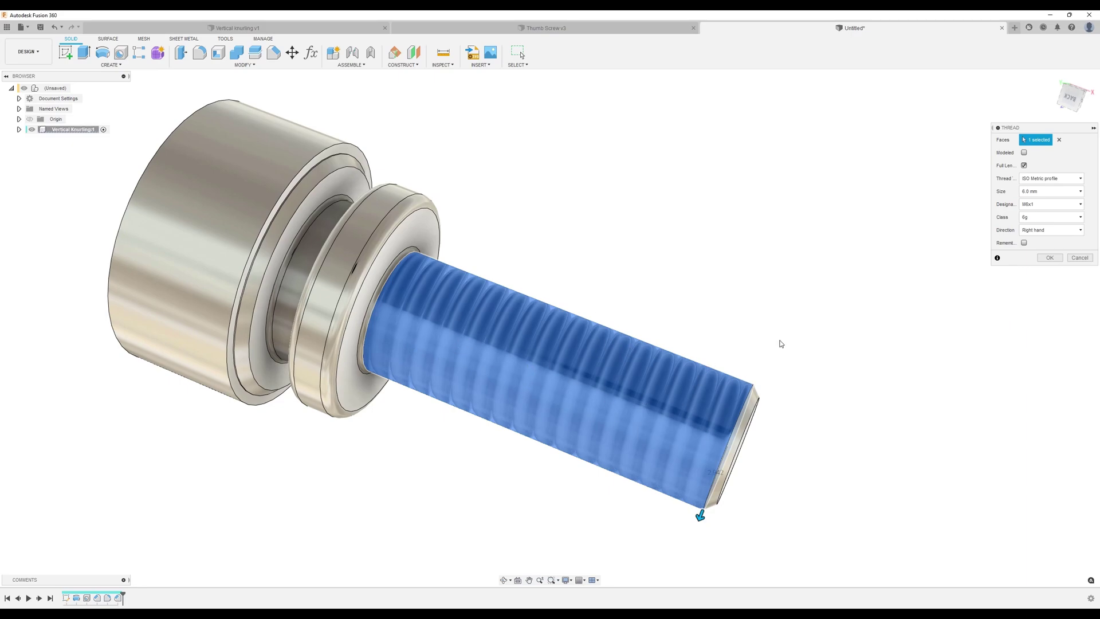
left_click(1024, 152)
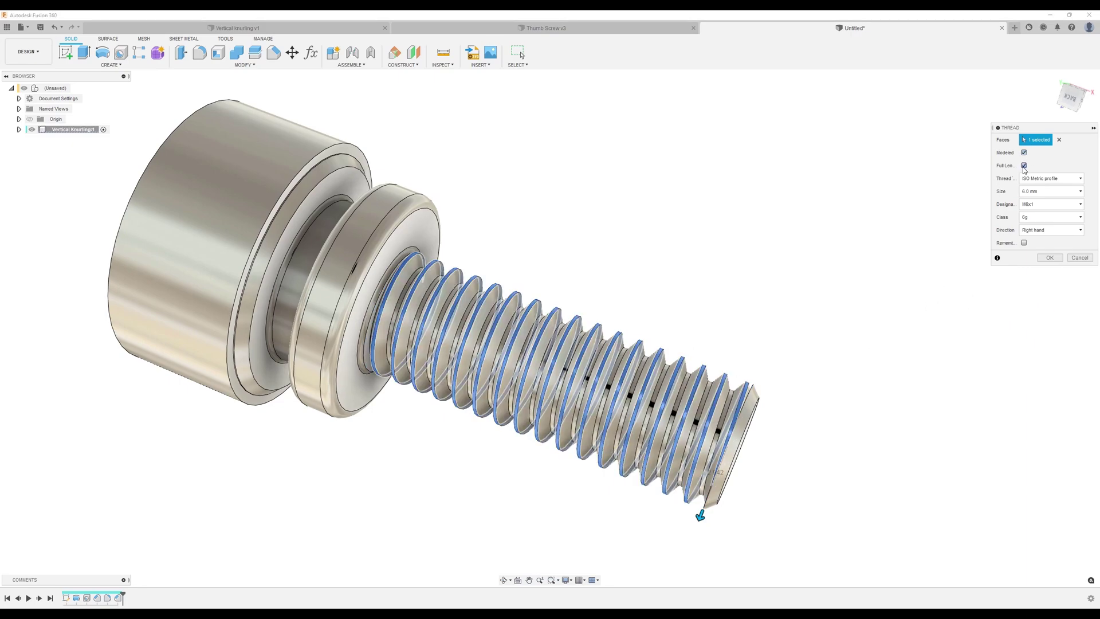
- Turn off full length, limit the thread to 14 mm from the shank's free end with zero offset, and apply it
left_click(1023, 166)
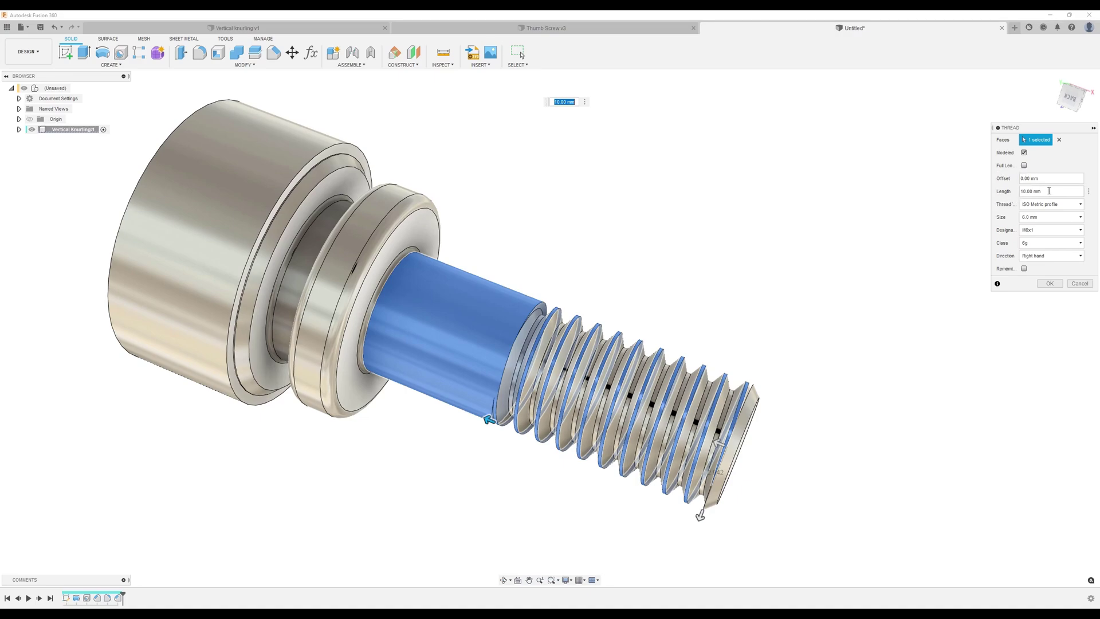
left_click_drag(1048, 191, 1018, 197)
left_click(1040, 179)
left_click_drag(1046, 191, 1019, 192)
type("14")
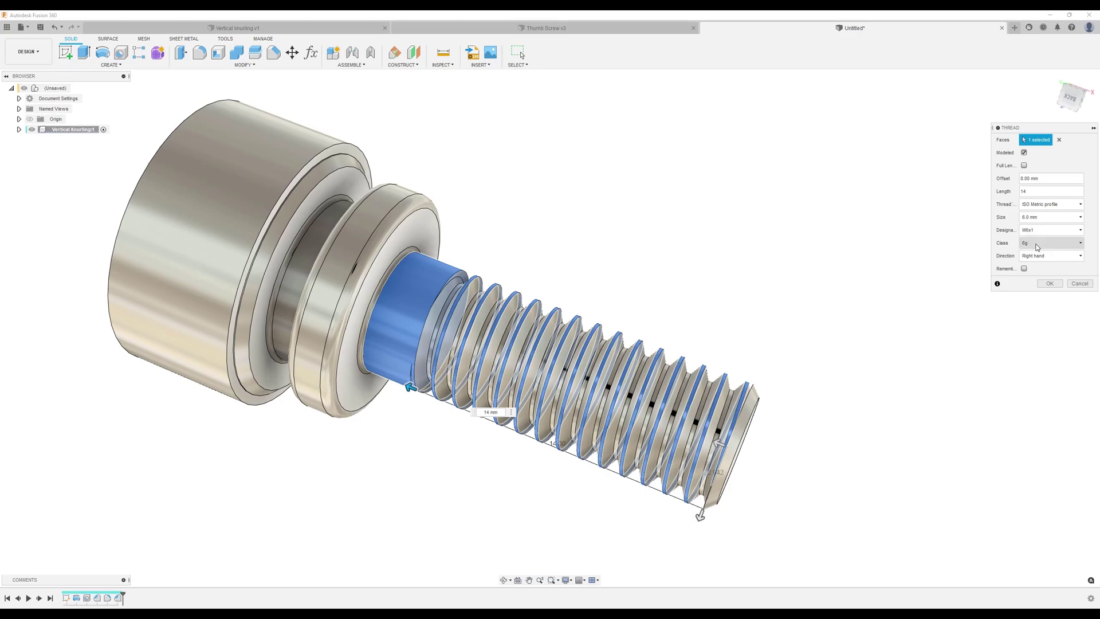
left_click(1049, 285)
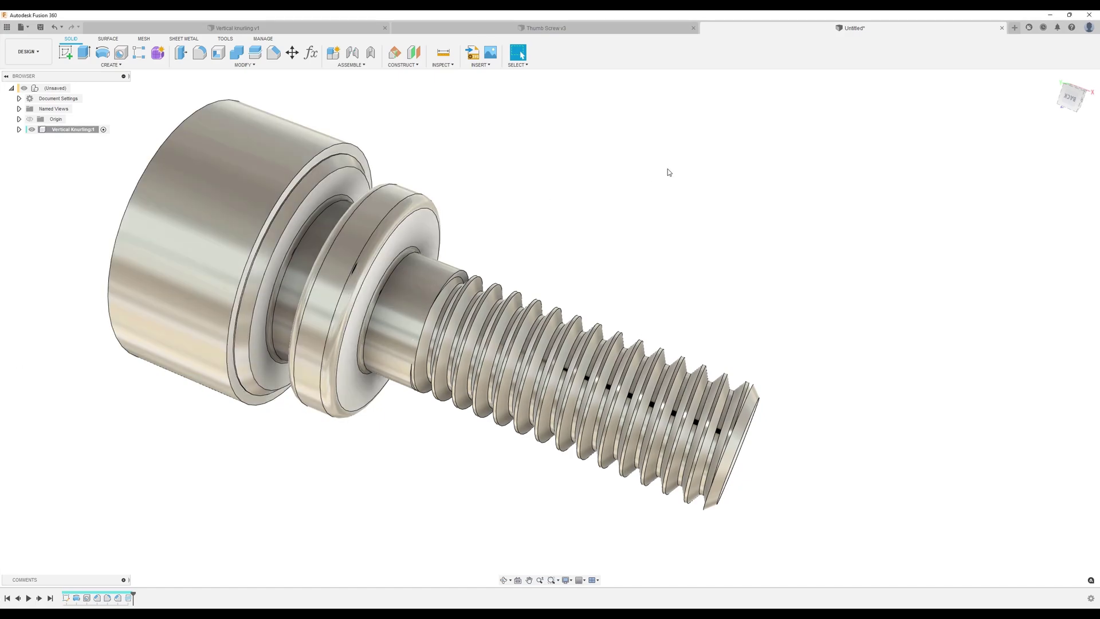
- Face the head's hole end in the Left view and start a sketch on the outer ring-shaped face of the head
middle_click_drag(668, 168, 826, 129, "shift")
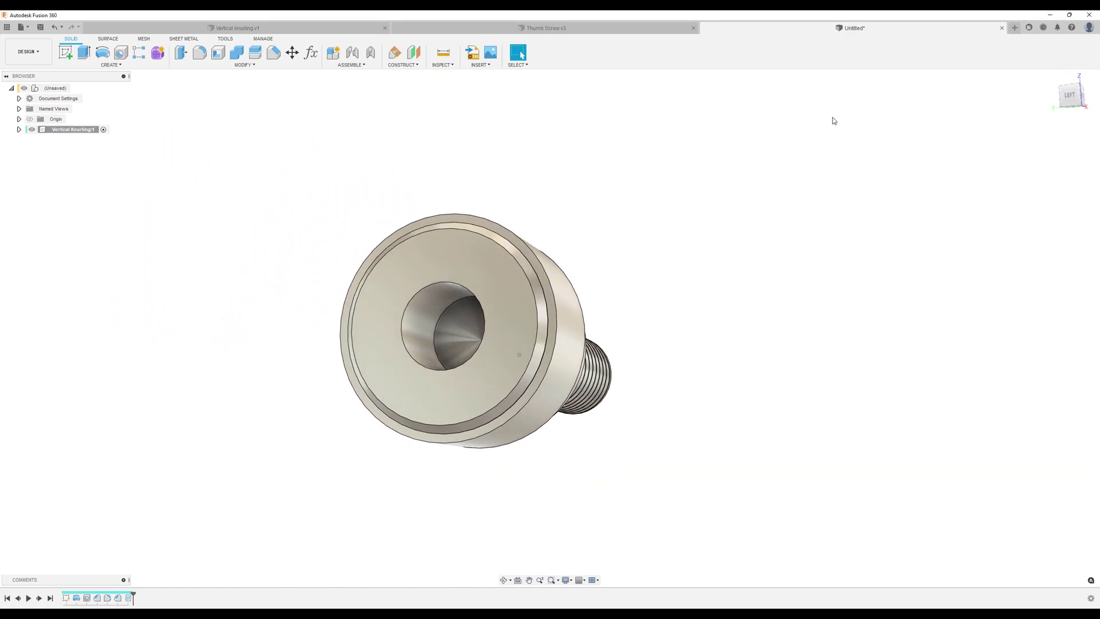
left_click(1075, 97)
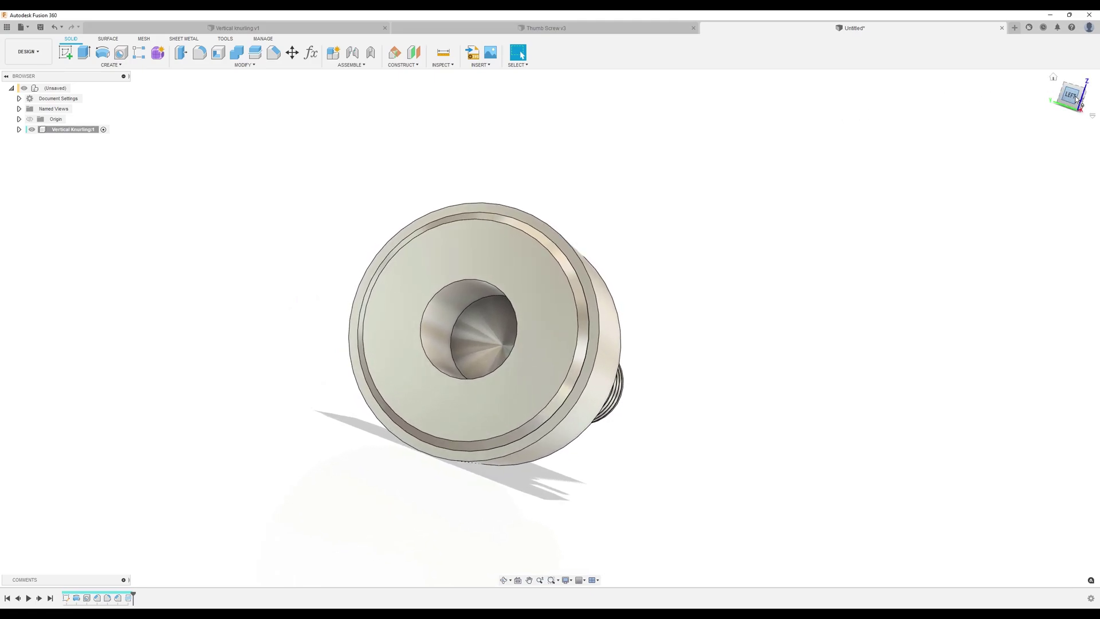
left_click(1076, 99)
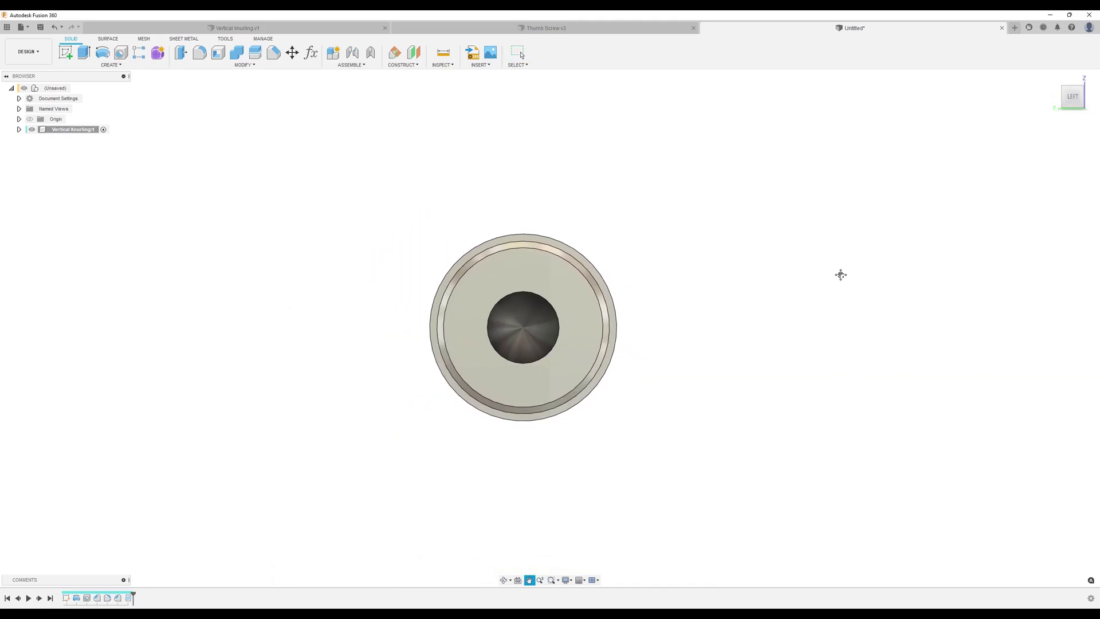
scroll(678, 252, "up", 5)
middle_click_drag(689, 238, 727, 197)
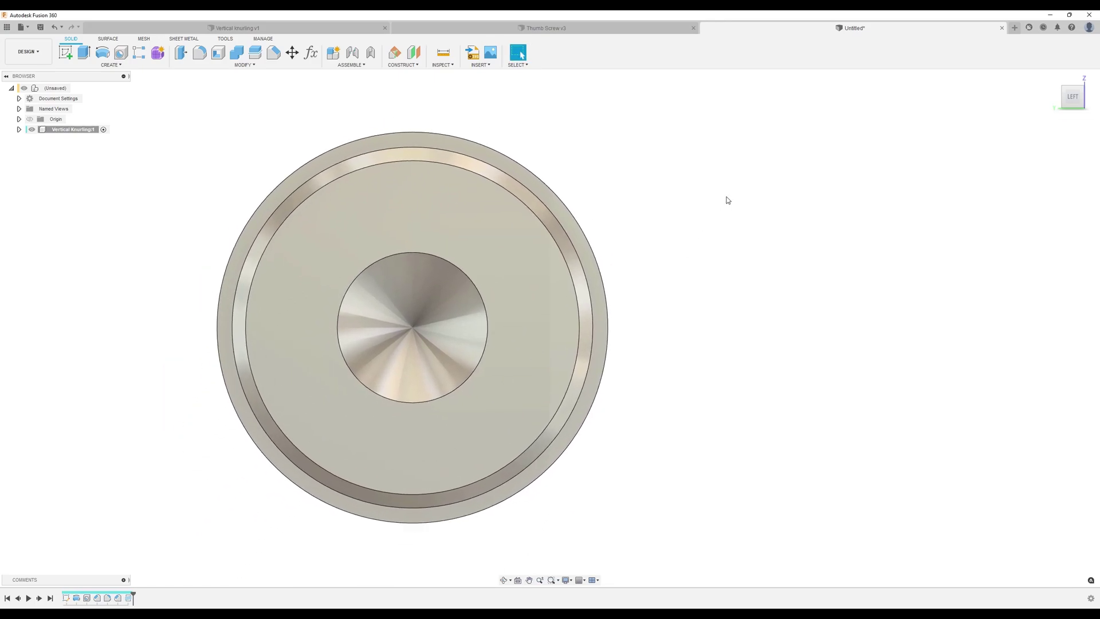
left_click(66, 53)
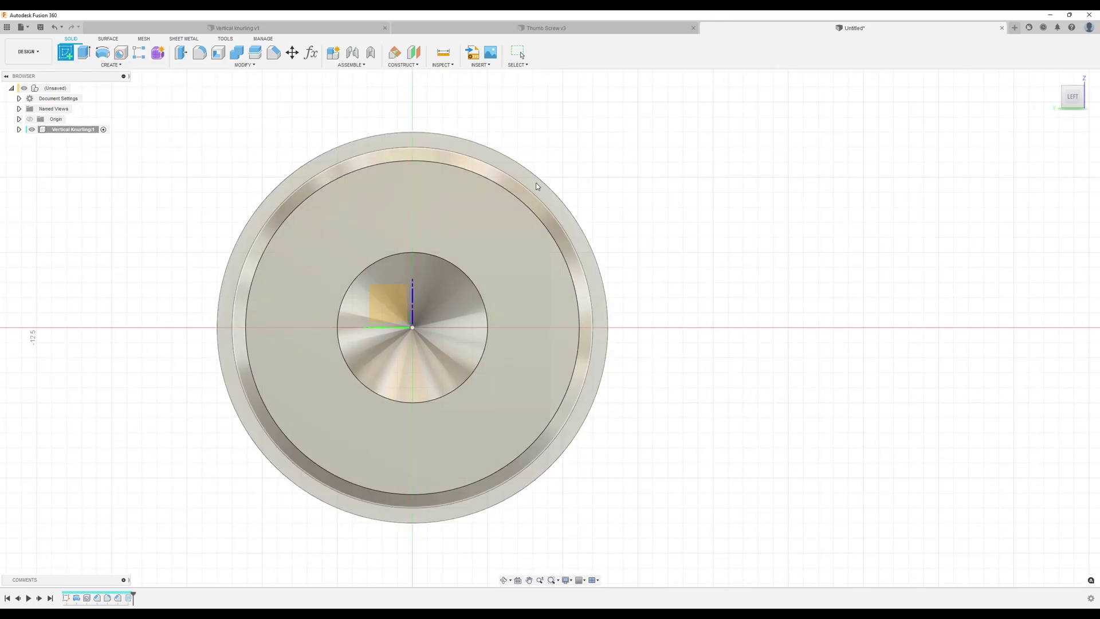
left_click(535, 182)
- Draw a four-sided circumscribed polygon centred on the head's outer edge near the horizontal axis, with an inner radius of about 0.29 mm
middle_click_drag(653, 351, 637, 191)
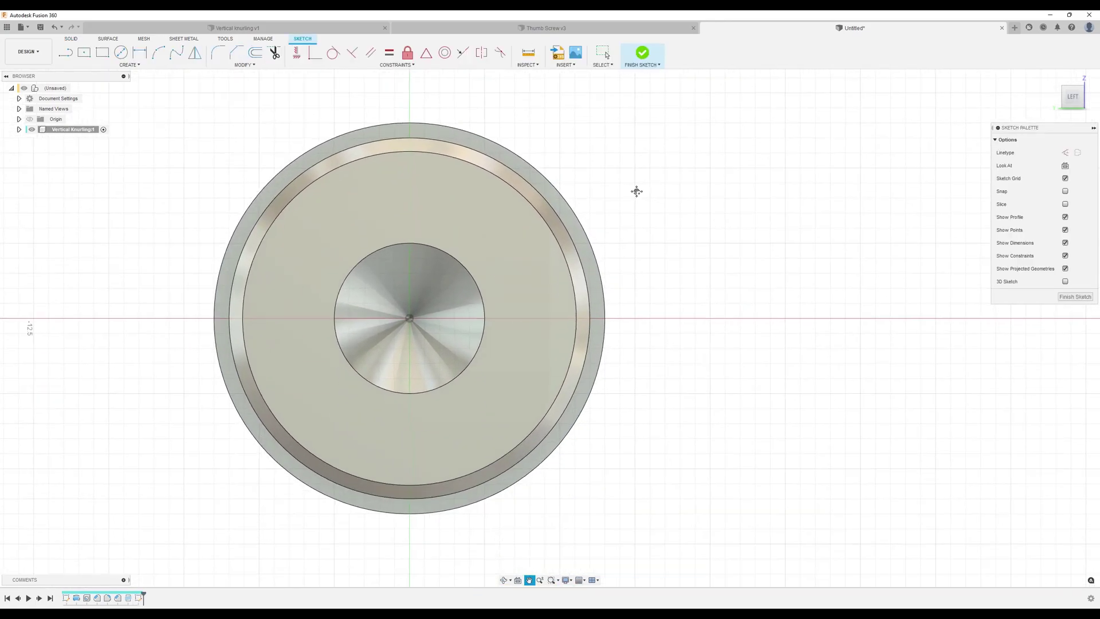
scroll(668, 349, "up", 6)
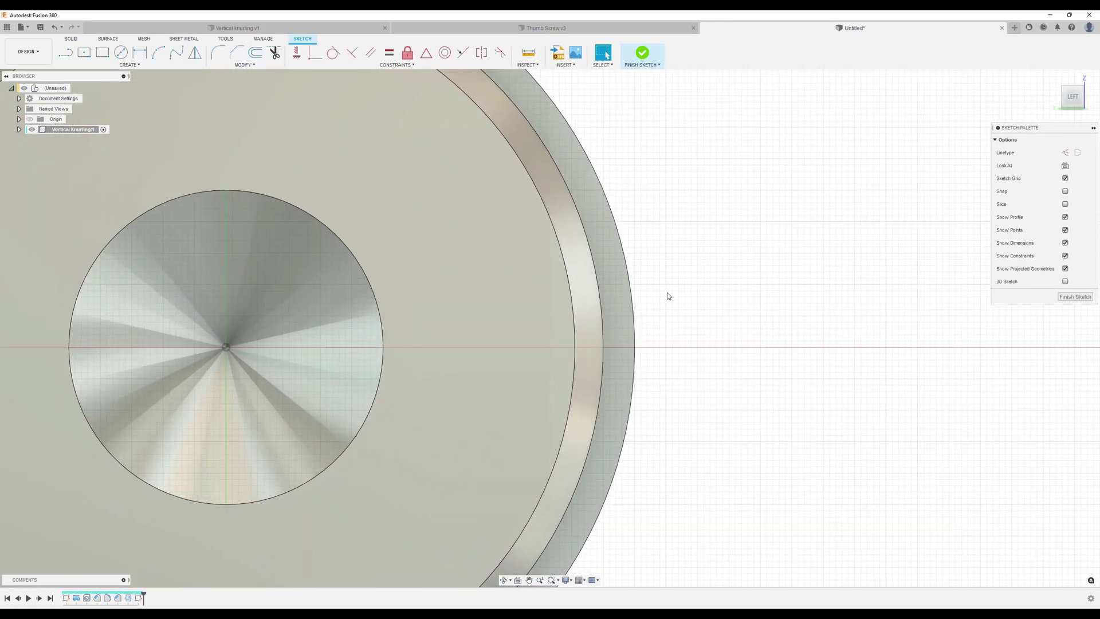
mouse_move(667, 295)
middle_mouse_down()
mouse_move(680, 283)
mouse_move(646, 260)
mouse_move(675, 271)
middle_mouse_up()
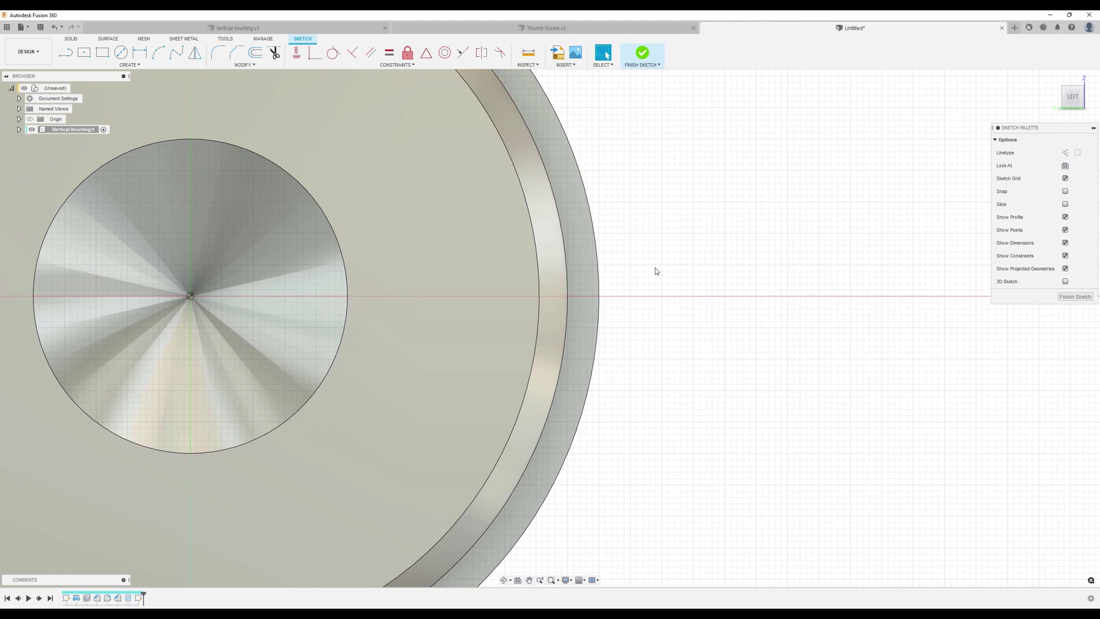
left_click(129, 65)
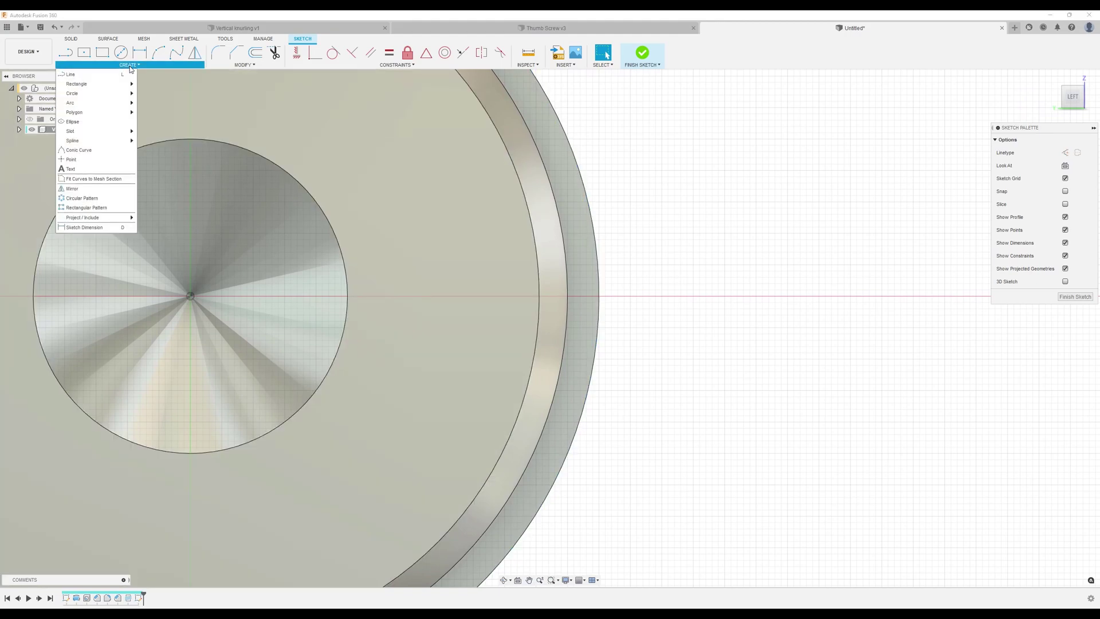
mouse_move(99, 115)
left_click(158, 115)
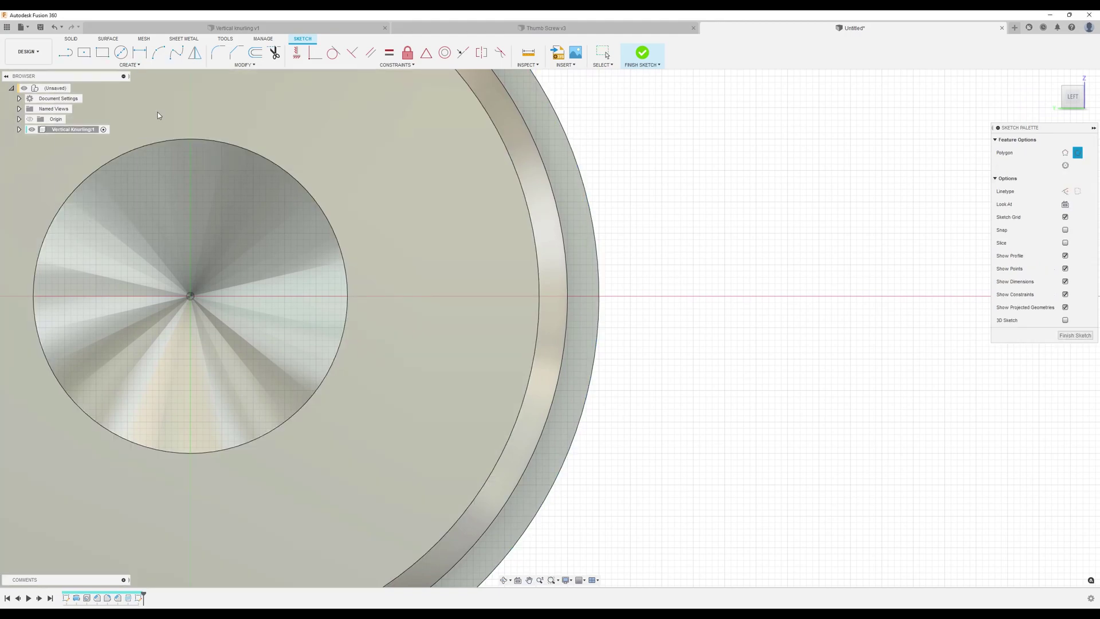
scroll(621, 301, "up", 2)
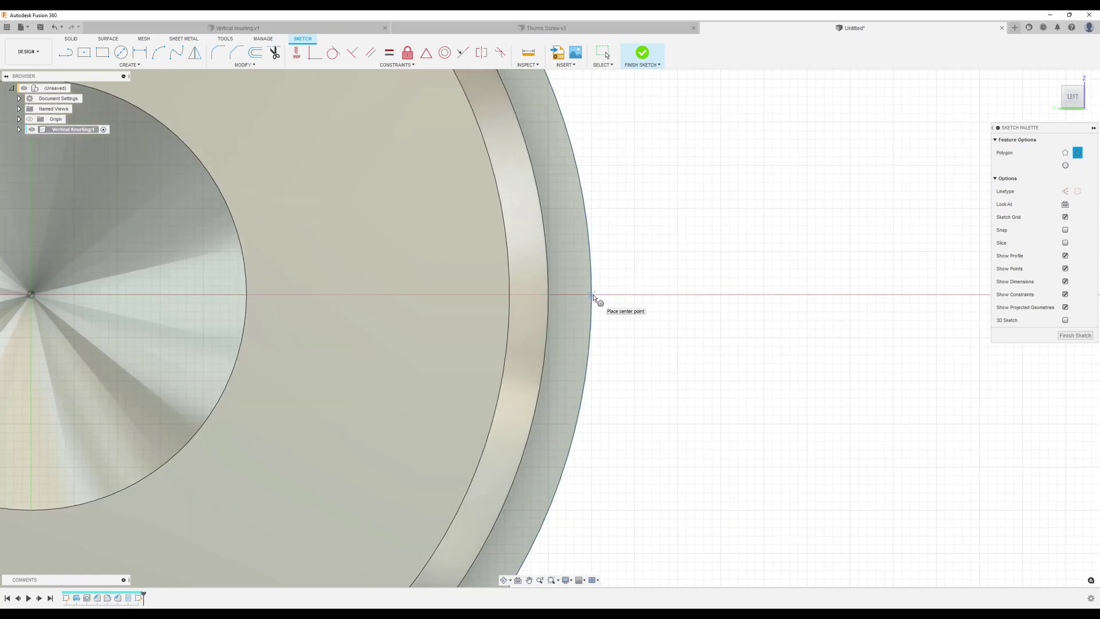
left_click(593, 295)
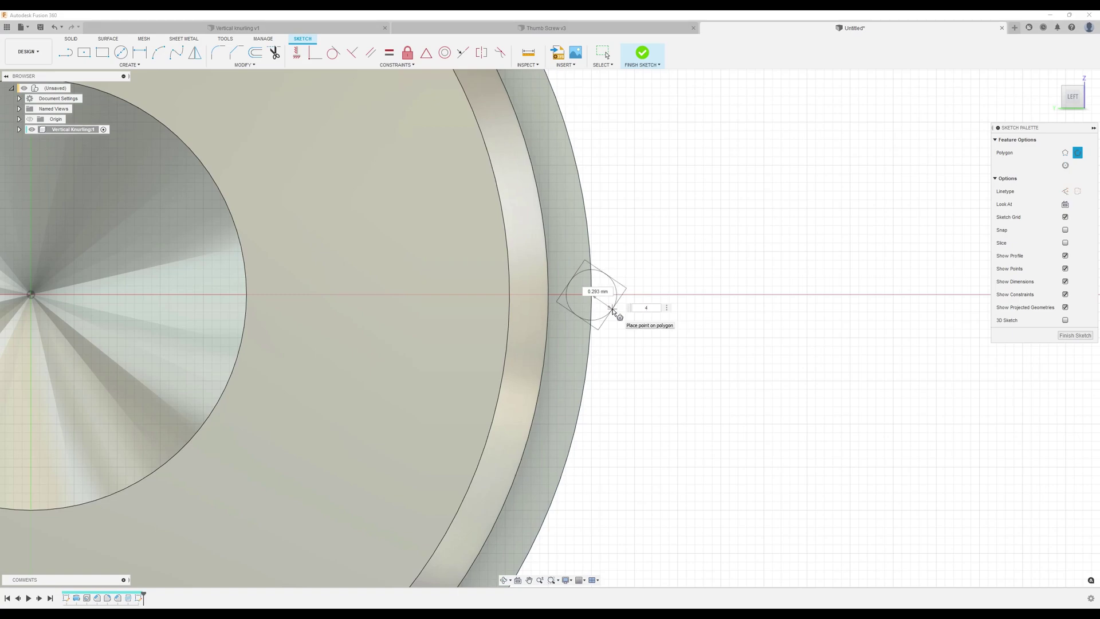
left_click(612, 310)
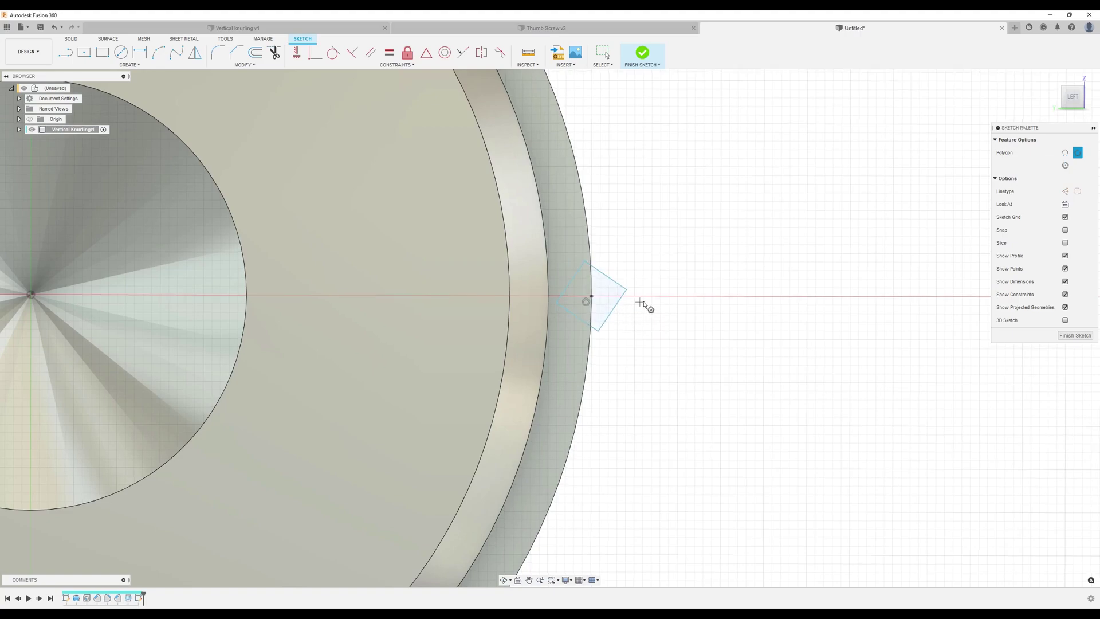
- Draw a construction line between two opposite corners of the square and constrain it vertical
scroll(615, 331, "up", 3)
middle_click_drag(657, 307, 661, 346)
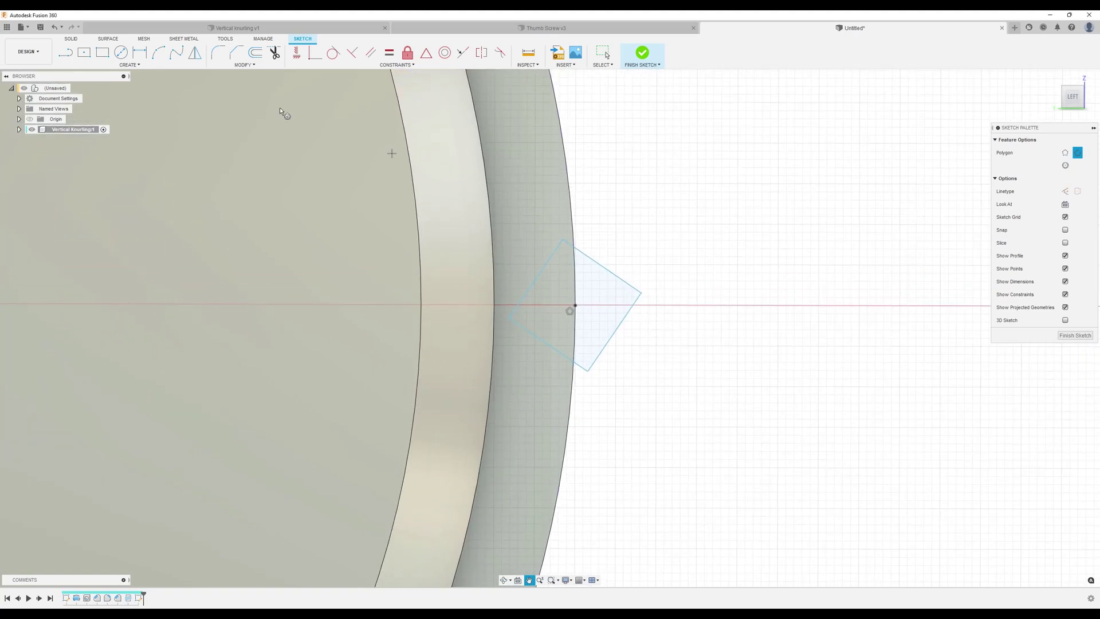
left_click(65, 52)
left_click(1067, 153)
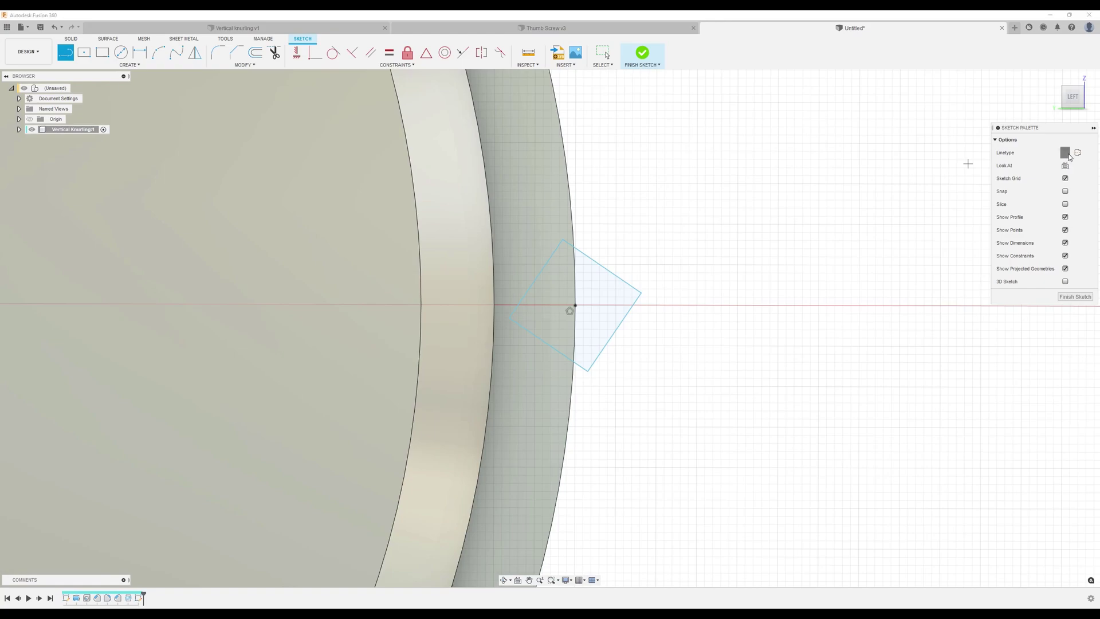
left_click(562, 241)
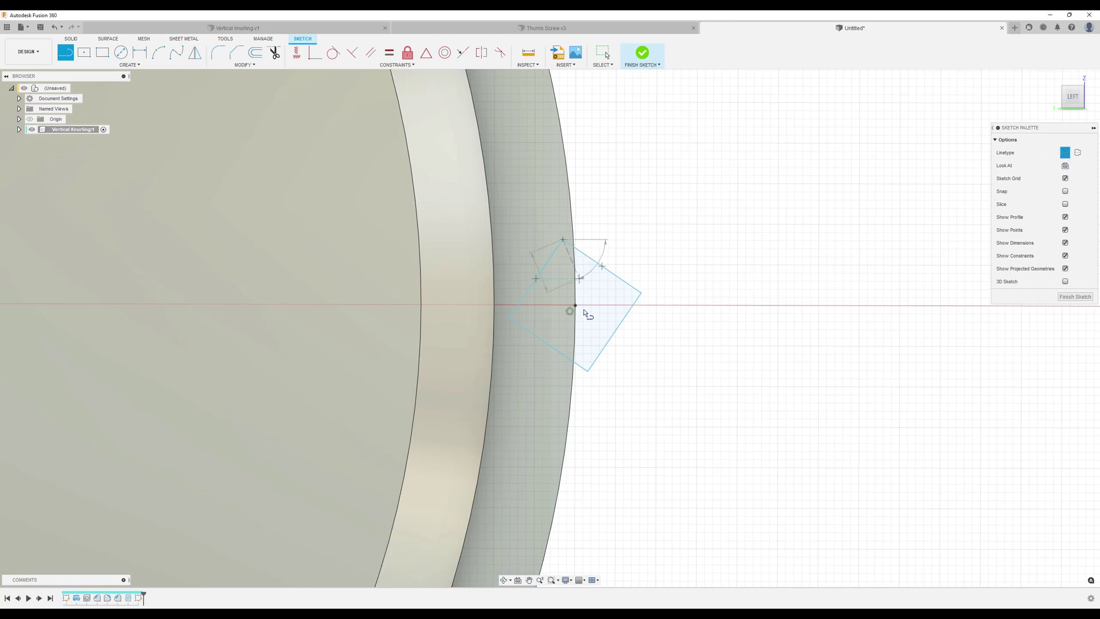
left_click(587, 371)
left_click(297, 52)
left_click(568, 267)
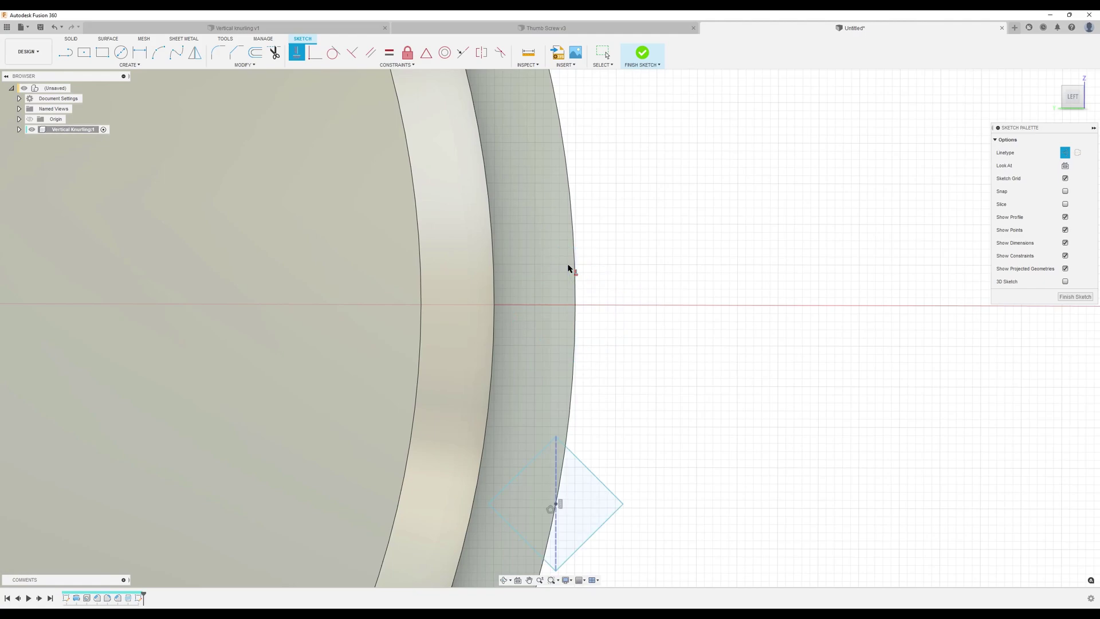
- Align the square's centre point horizontally with the sketch origin using a Horizontal/Vertical constraint
middle_click_drag(653, 405, 663, 303)
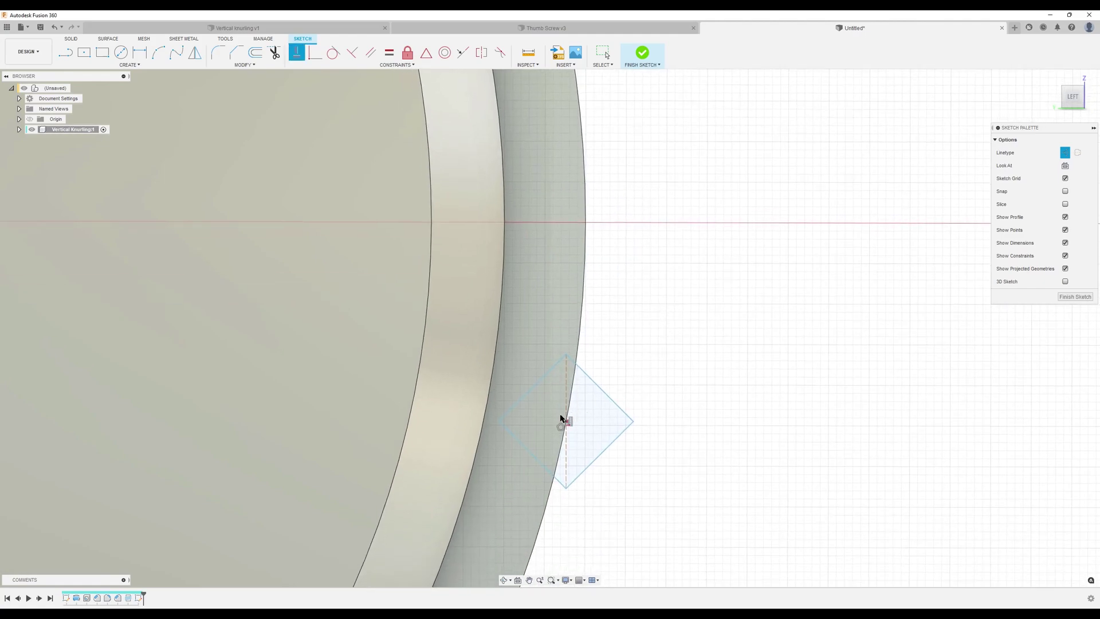
left_click(566, 422)
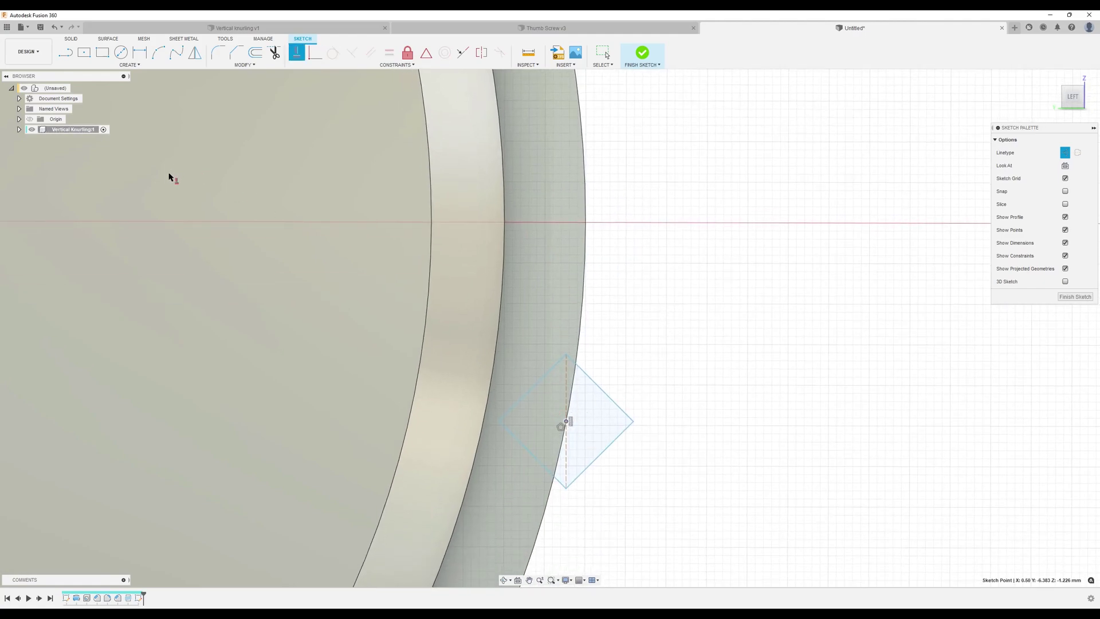
scroll(170, 178, "down", 5)
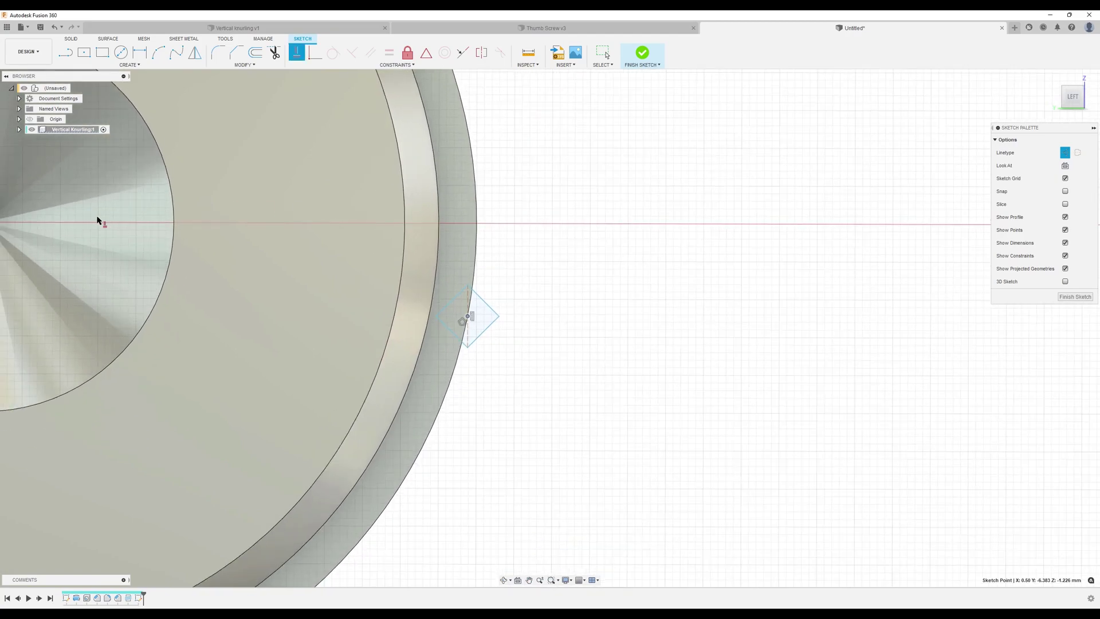
scroll(98, 219, "down", 2)
left_click(24, 220)
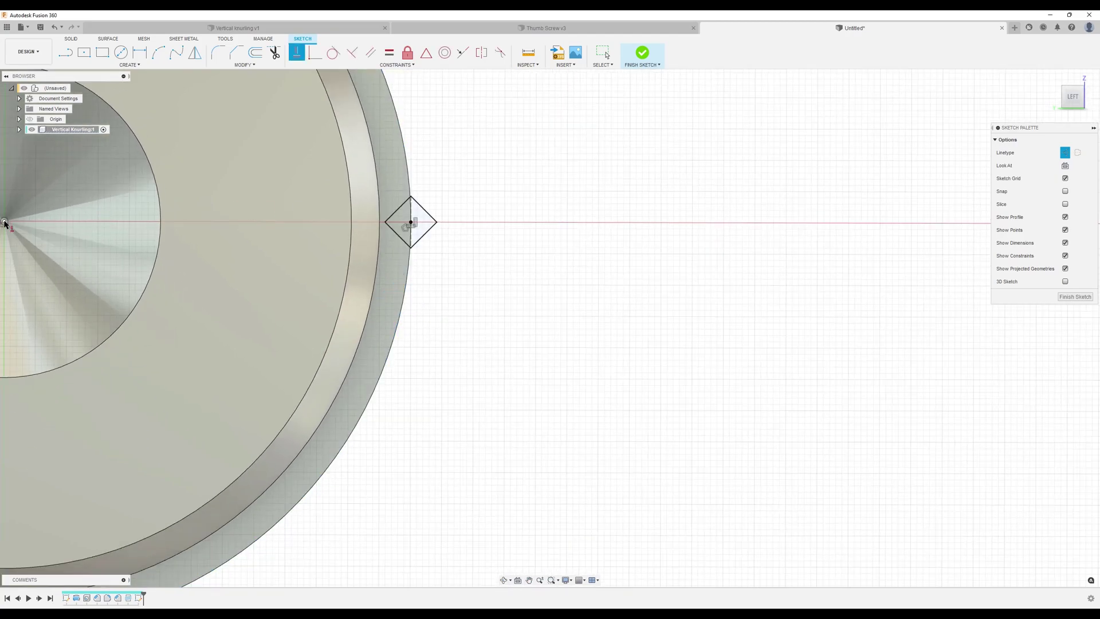
scroll(442, 168, "up", 2)
scroll(443, 168, "up", 3)
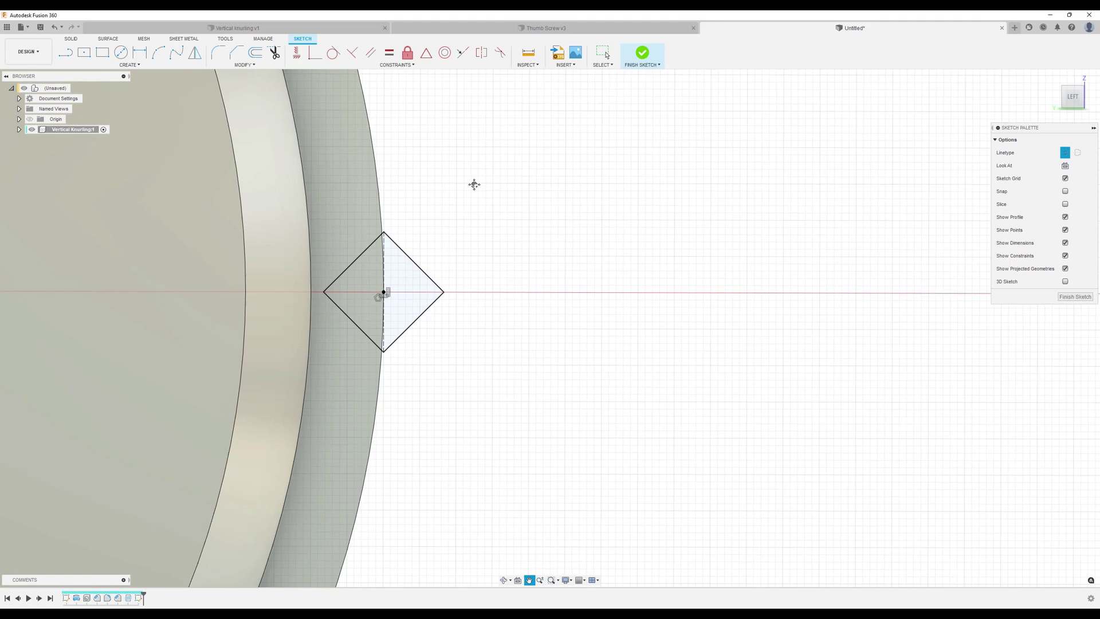
- Dimension the square's vertical construction diagonal to 0.3 mm
key("d")
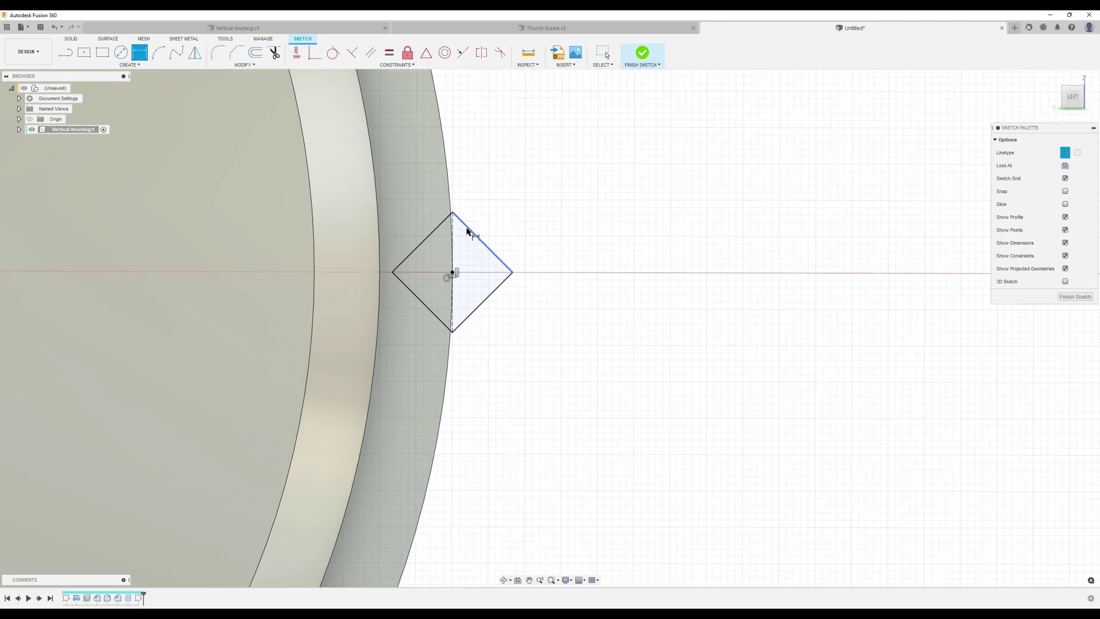
left_click(453, 227)
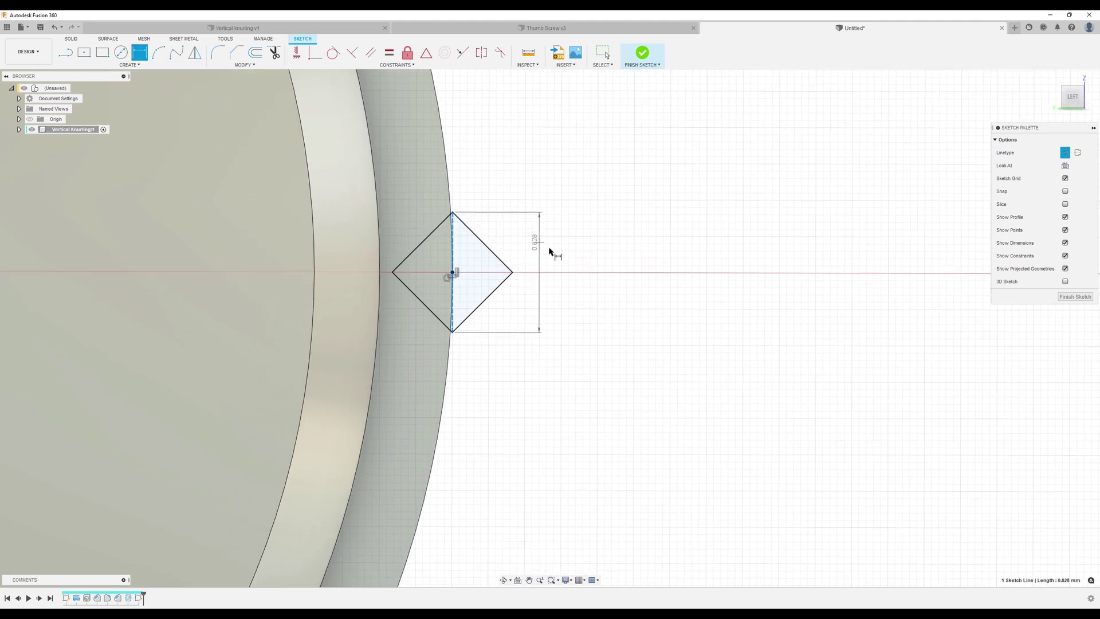
left_click(545, 272)
key("BackSpace")
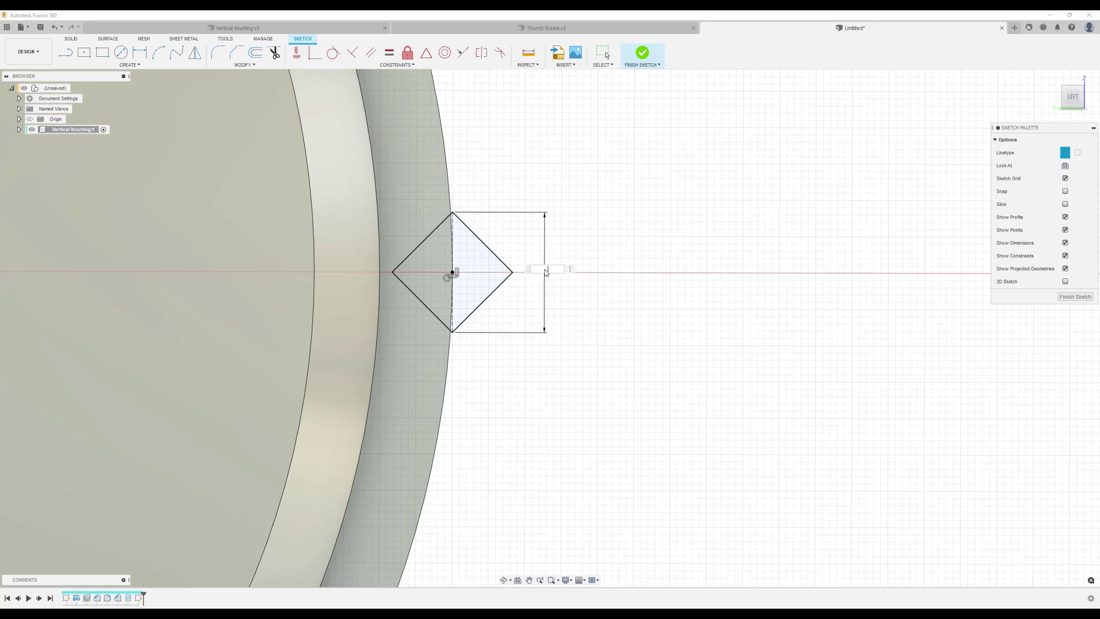
type("0.3")
key("Return")
scroll(544, 269, "down", 5)
key("l")
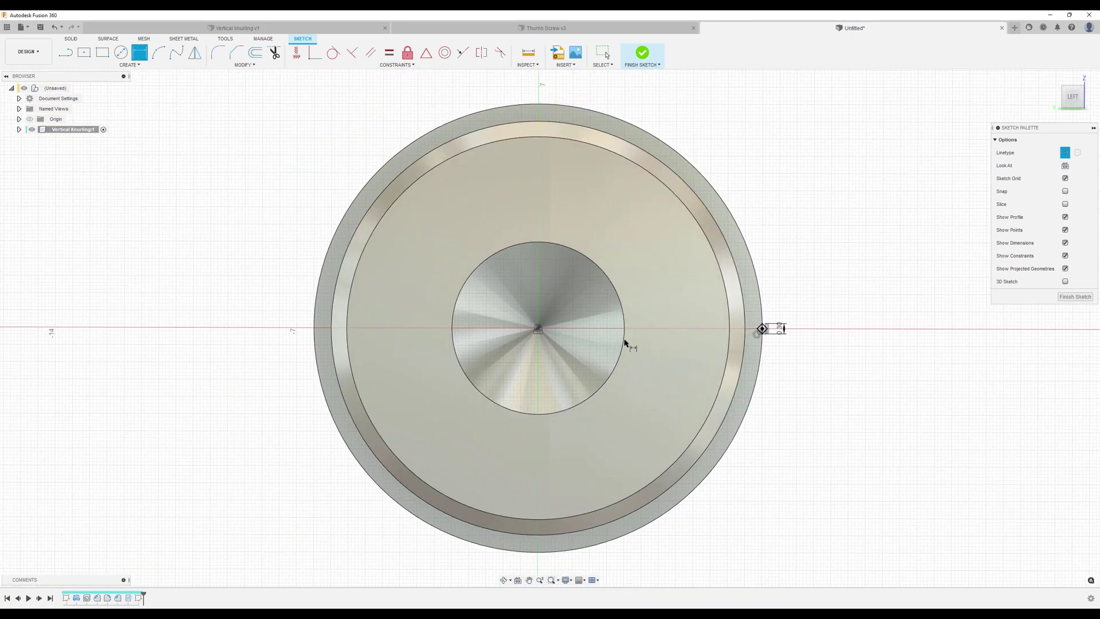
- Move the diagonal's dimension closer to the square and finish the sketch
scroll(807, 347, "up", 3)
scroll(806, 348, "up", 8)
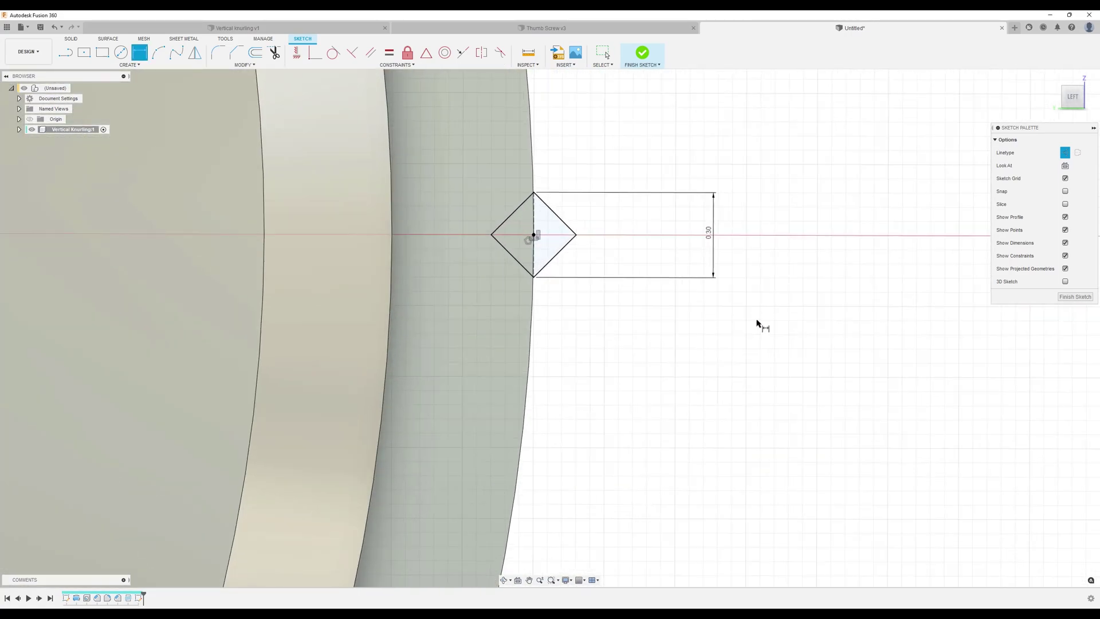
left_click_drag(713, 235, 594, 237)
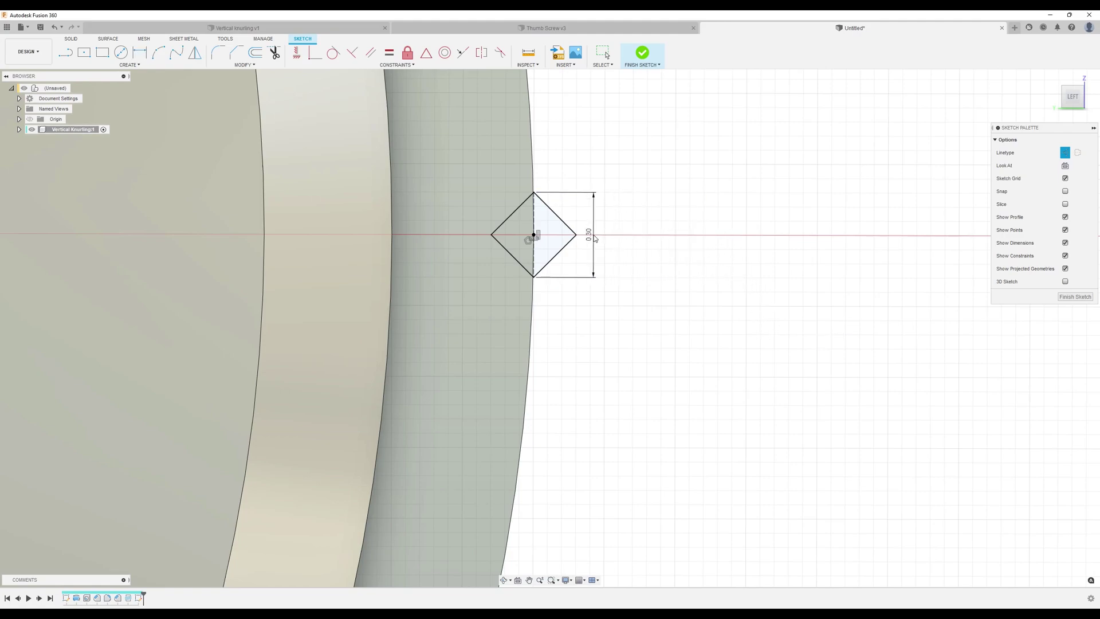
left_click(1075, 296)
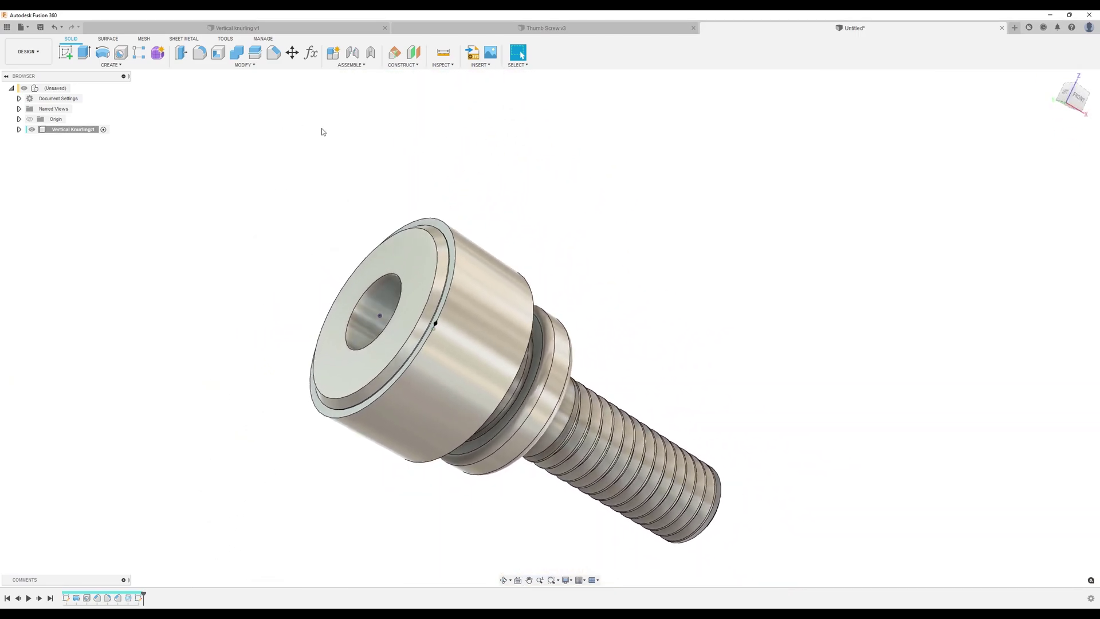
- Extrude both halves of the square profile -6 mm as a cut along the head's outer surface
left_click(83, 52)
middle_click_drag(482, 313, 501, 350, "shift")
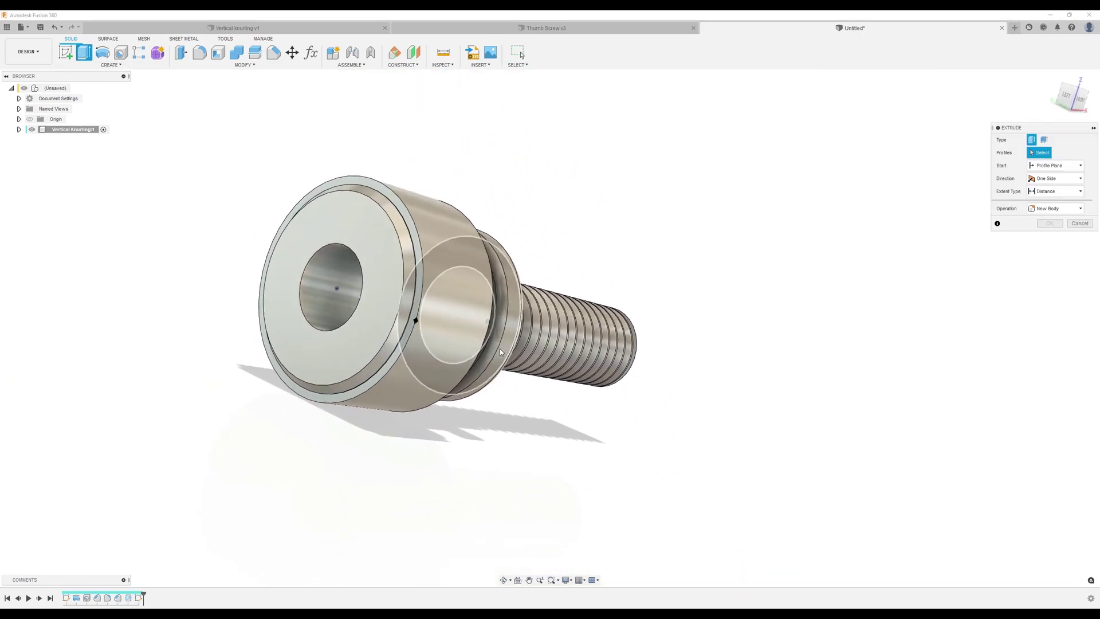
scroll(360, 281, "up", 5)
left_click(360, 275)
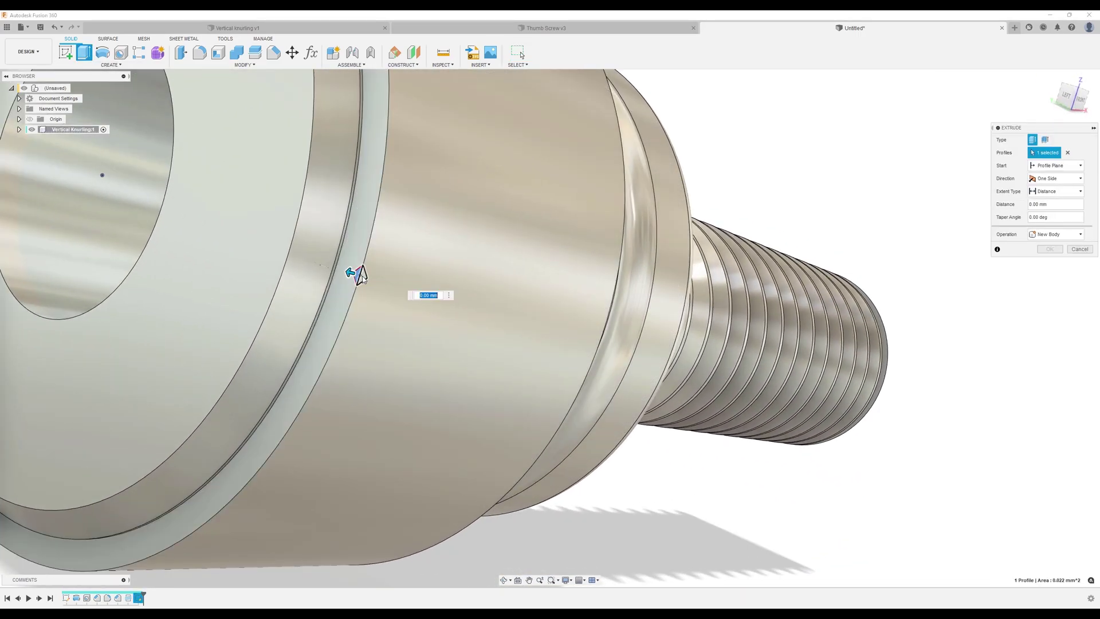
left_click(362, 276)
middle_click_drag(996, 326, 703, 316, "shift")
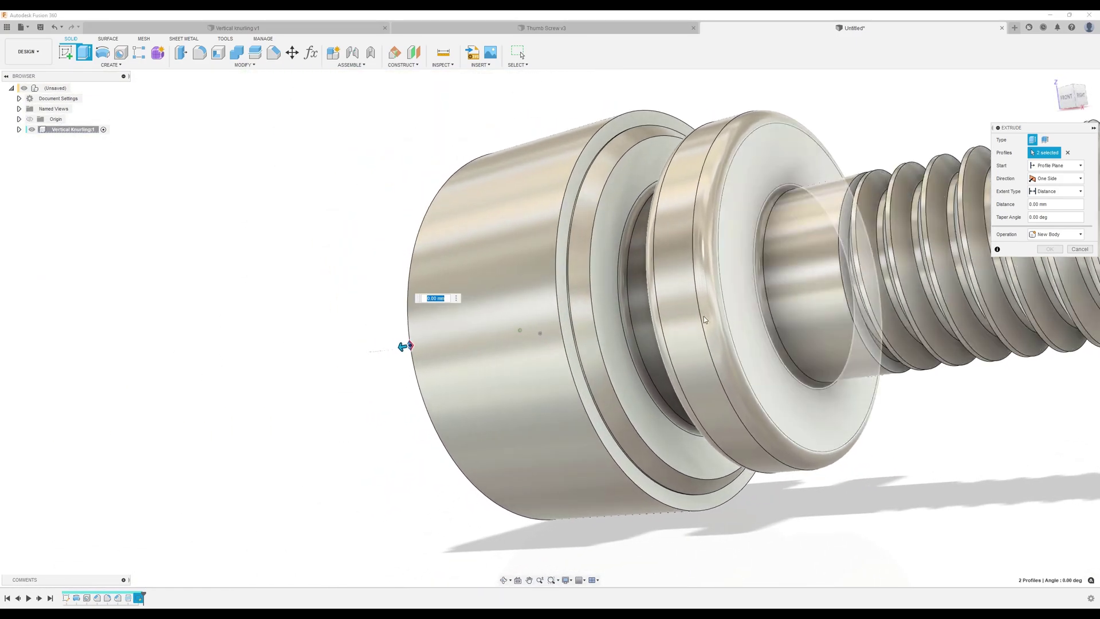
type("-6")
key("Return")
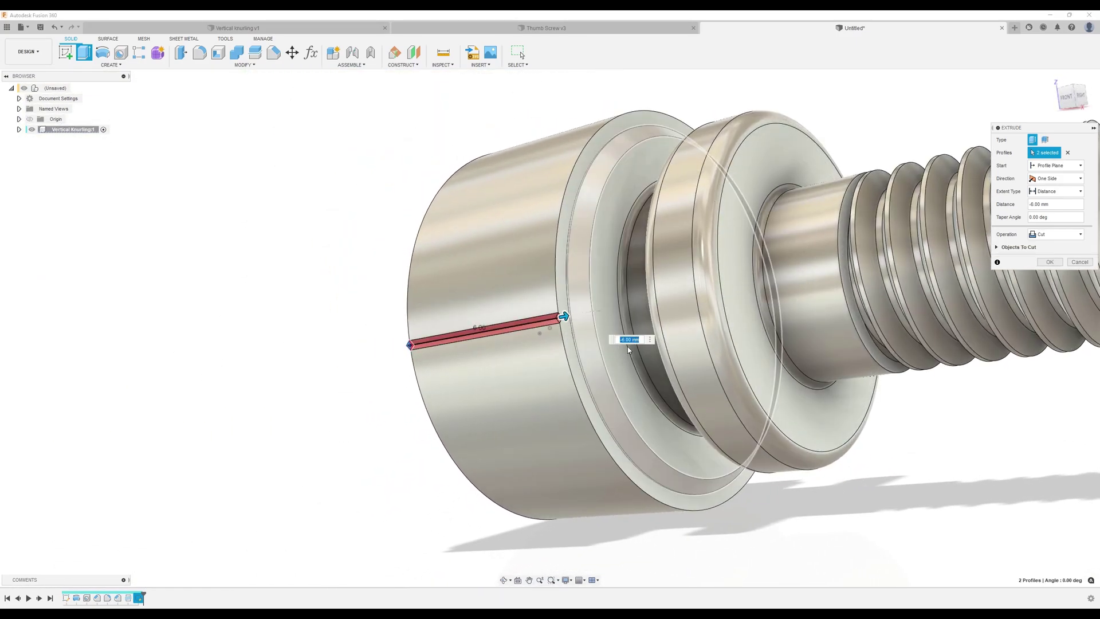
middle_click_drag(627, 346, 1046, 270, "shift")
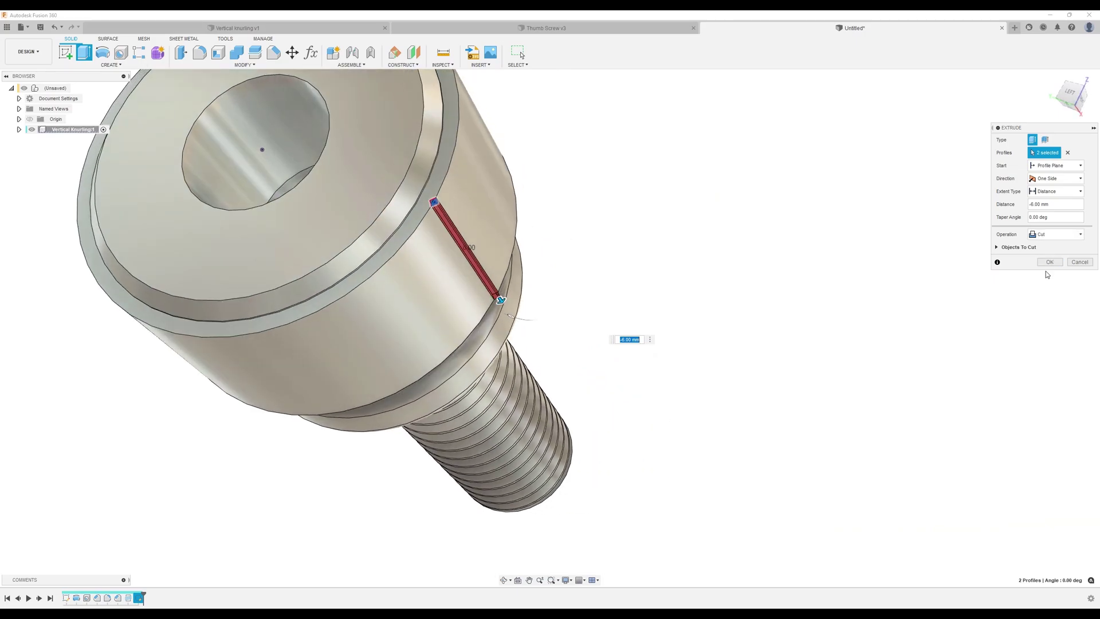
left_click(1049, 262)
- Create a full circular feature pattern of the knurl groove cut around the screw's X axis with a quantity of 60
middle_click_drag(810, 258, 567, 233, "shift")
scroll(567, 232, "up", 5)
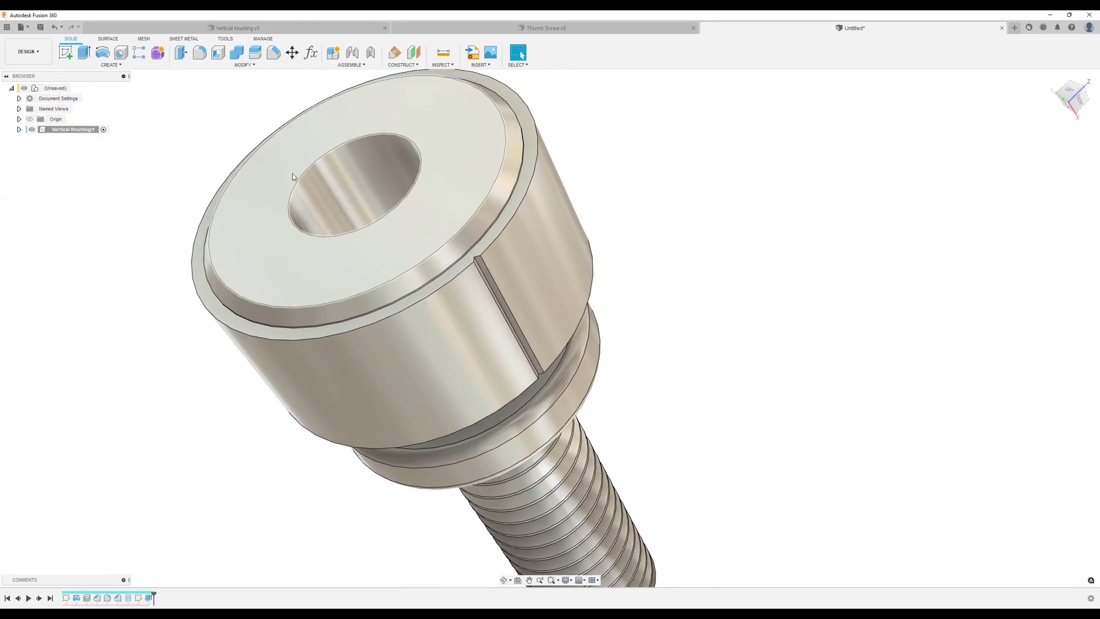
middle_click_drag(179, 112, 137, 86, "shift")
left_click(111, 64)
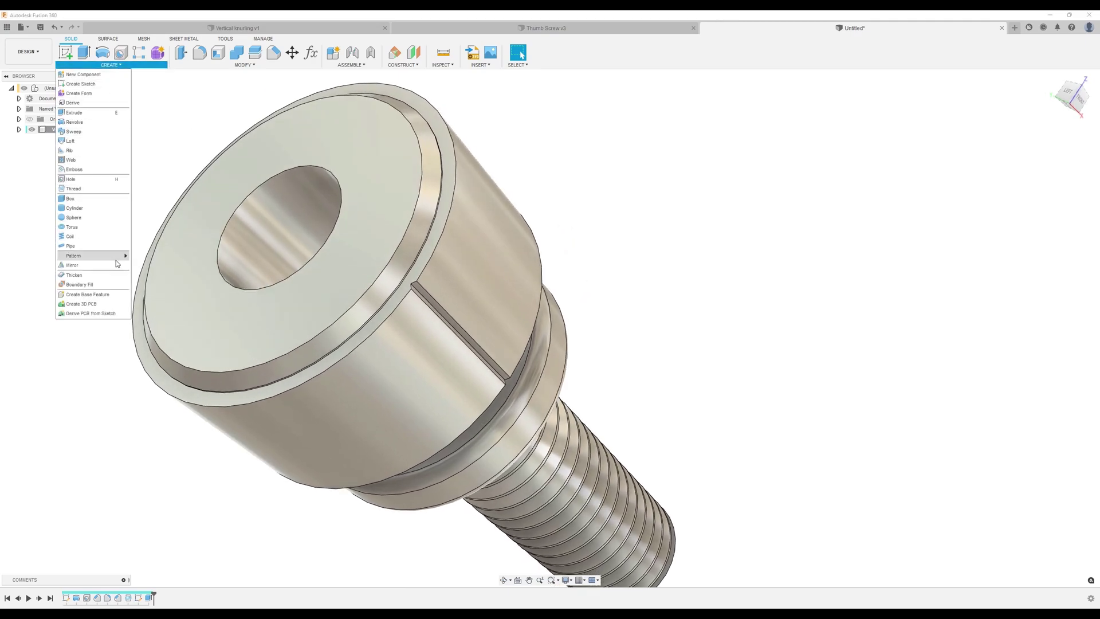
mouse_move(118, 262)
left_click(165, 265)
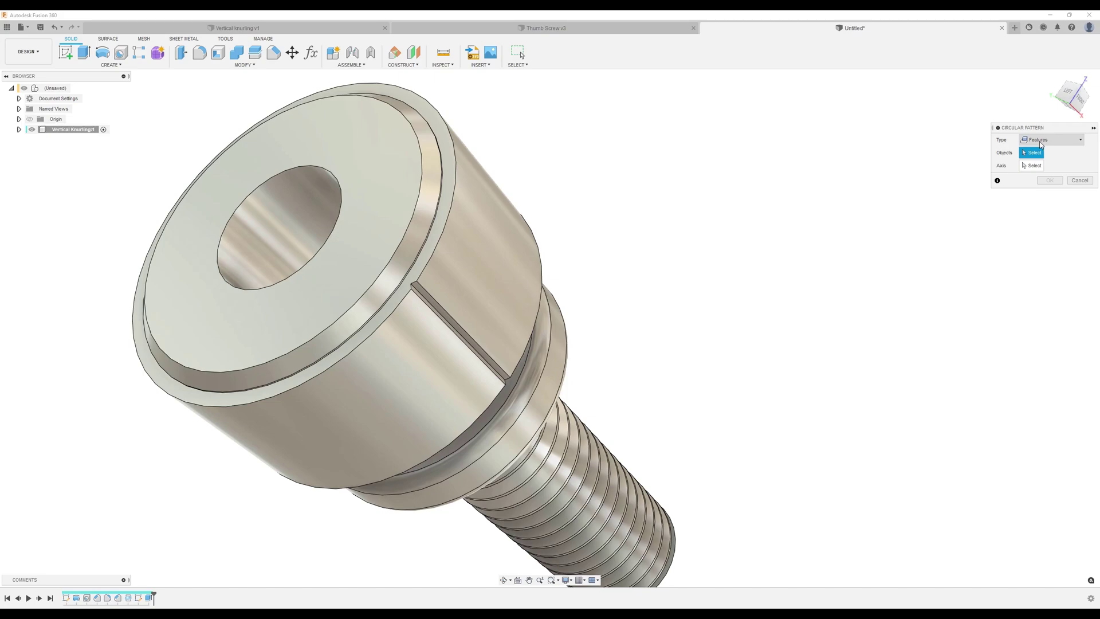
left_click(149, 598)
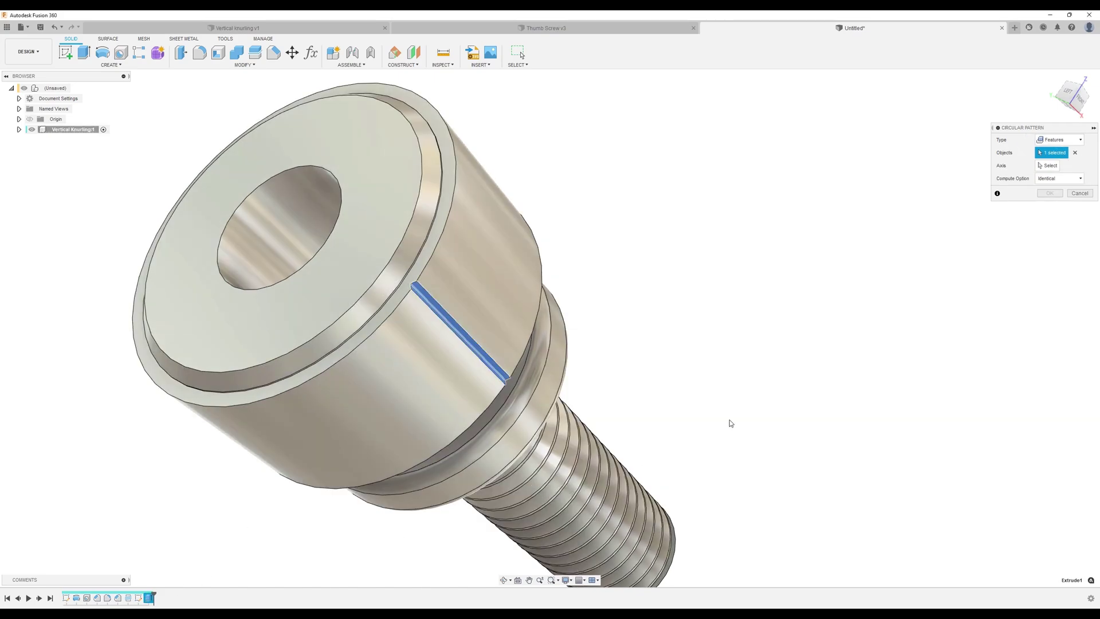
scroll(744, 368, "up", 3)
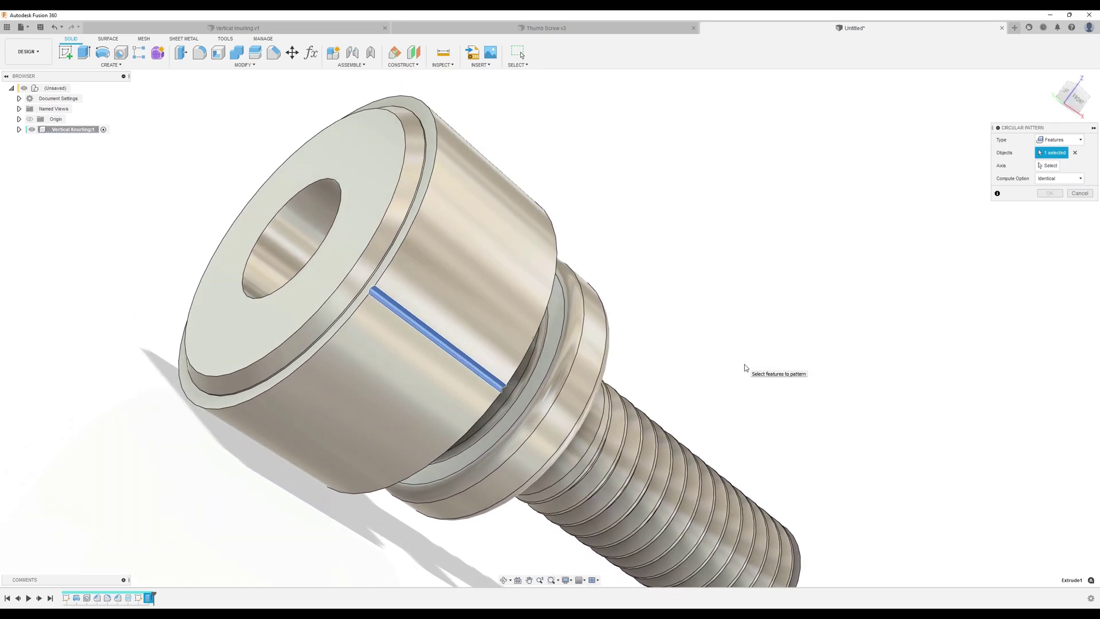
scroll(745, 368, "up", 2)
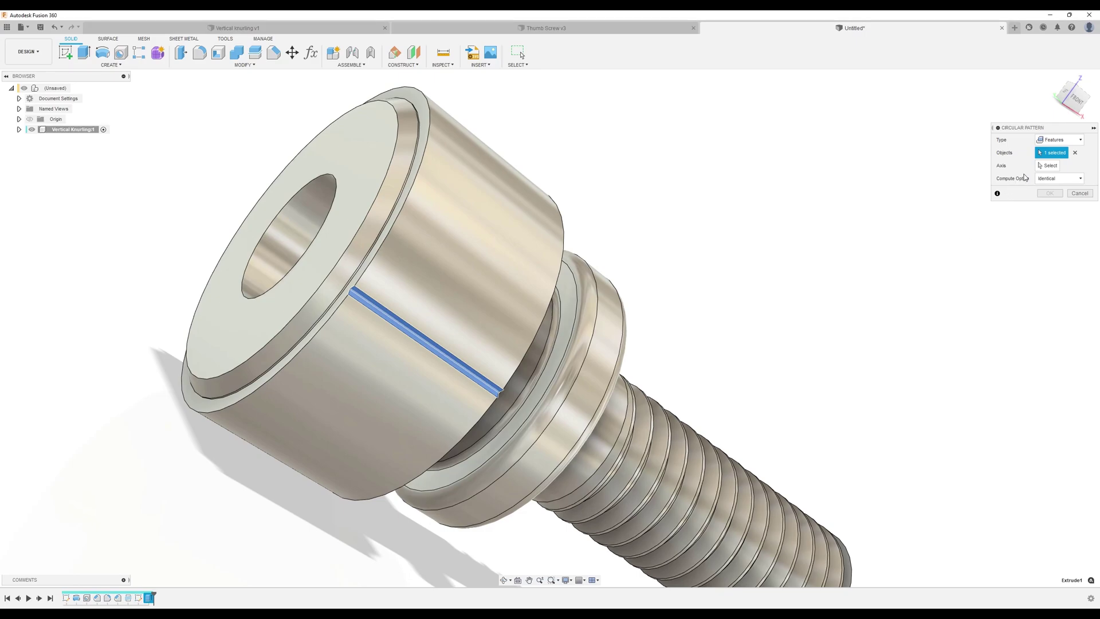
left_click(1052, 167)
middle_click_drag(247, 198, 288, 183, "shift")
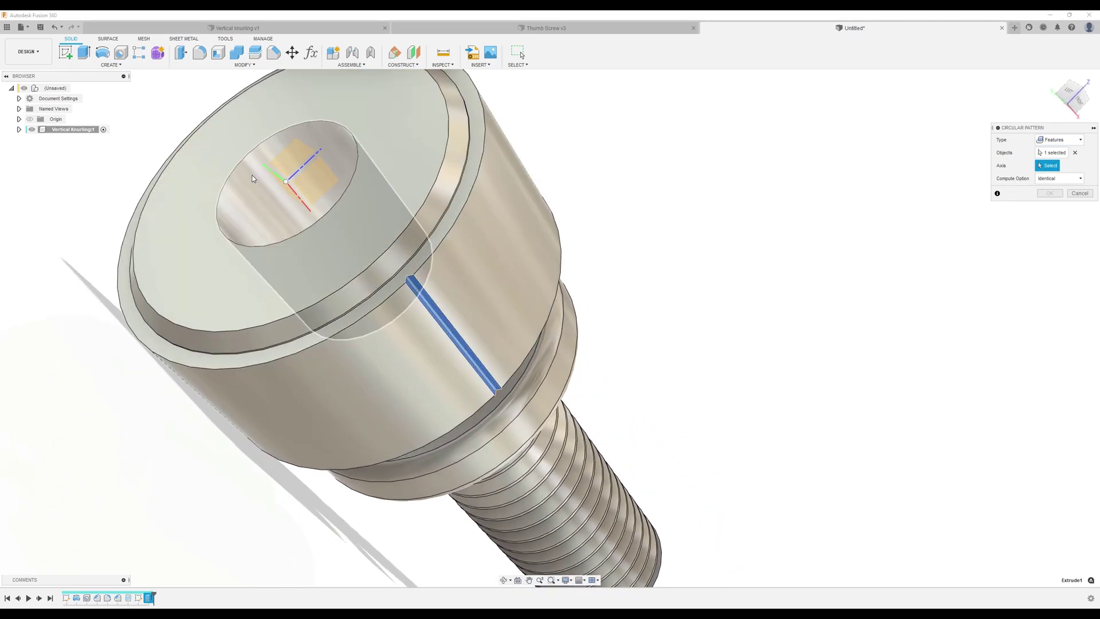
left_click(301, 202)
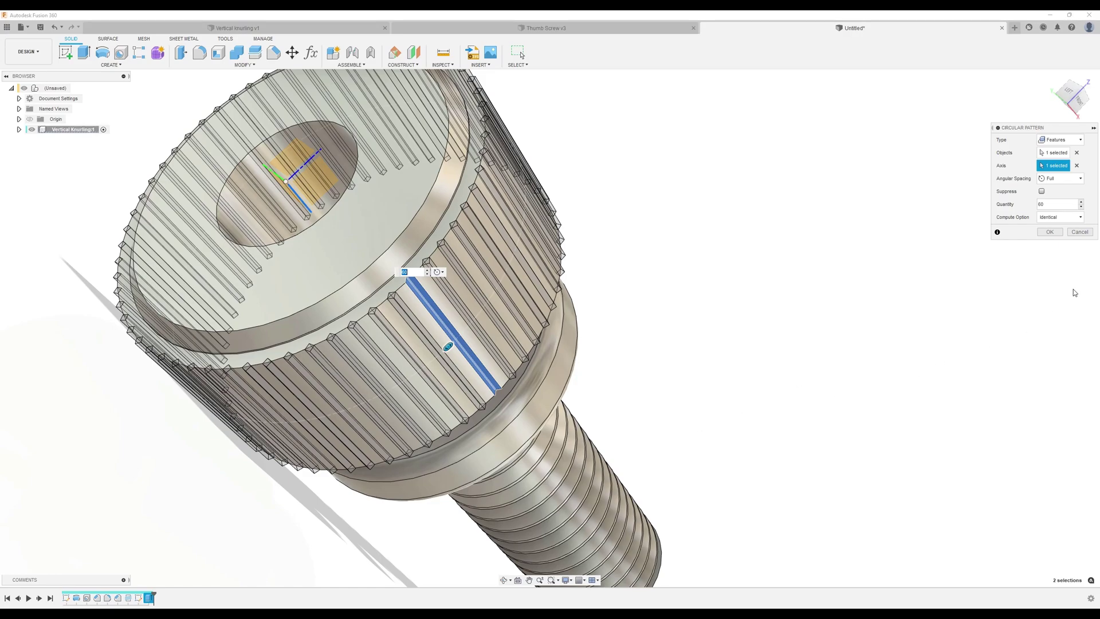
left_click(1051, 232)
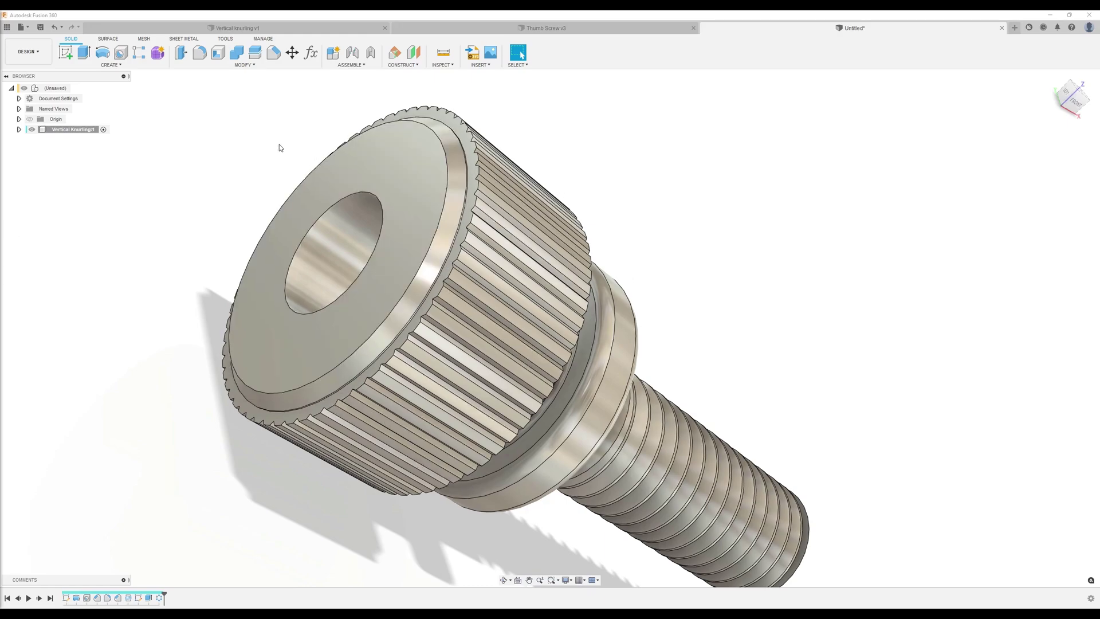
- Start a Coil on the head's knurled ring face with a 13 mm diameter base circle centred on the origin
left_click(115, 65)
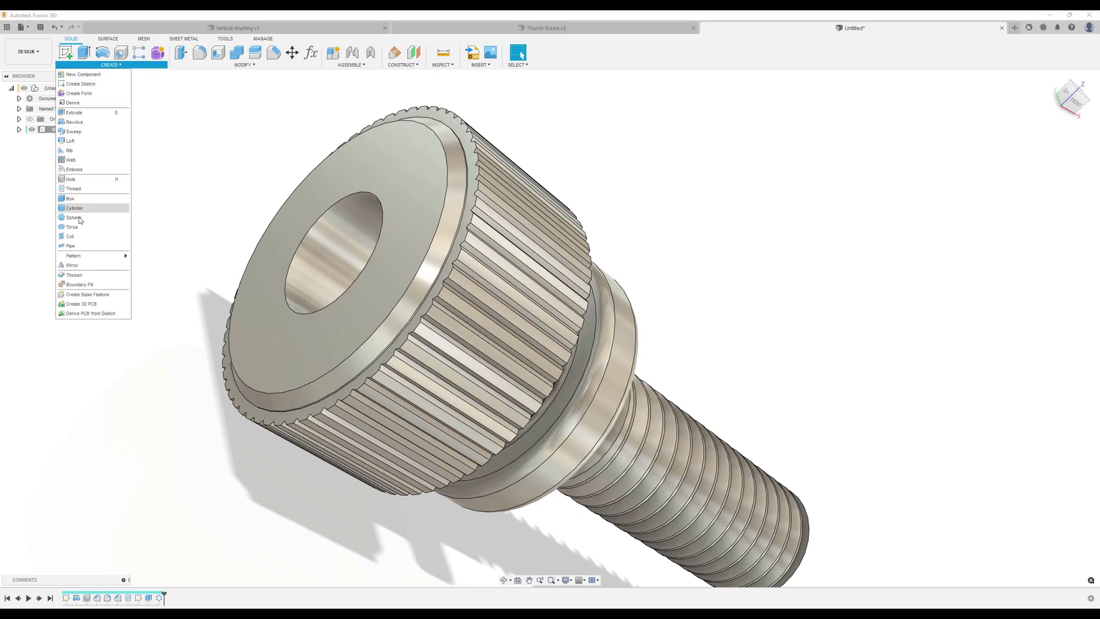
left_click(79, 239)
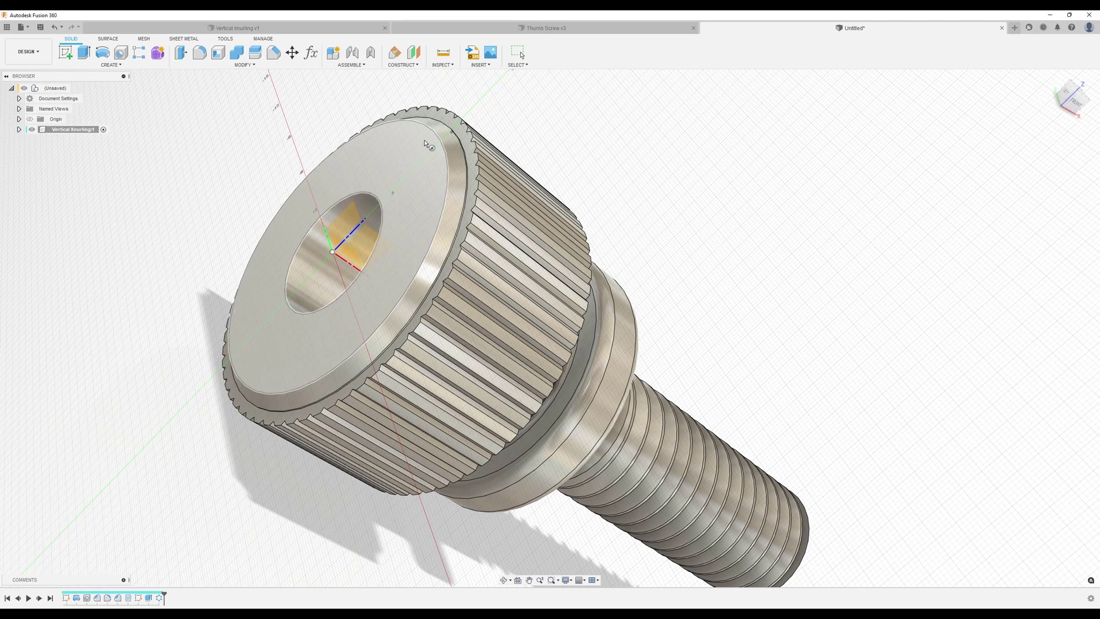
left_click(457, 129)
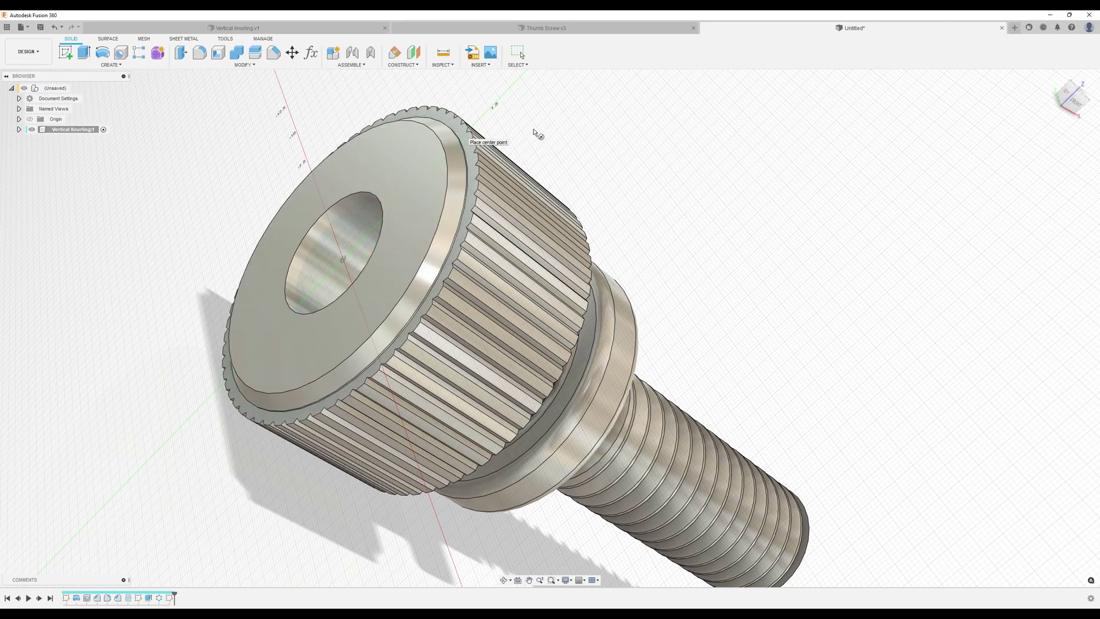
left_click(1069, 93)
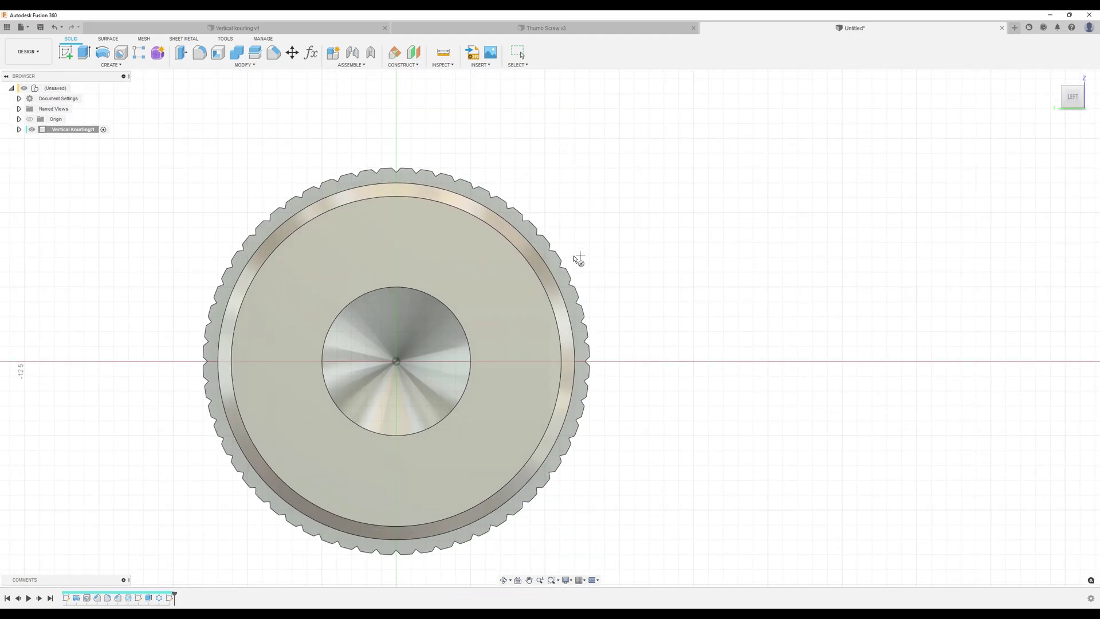
left_click(394, 361)
left_click(576, 295)
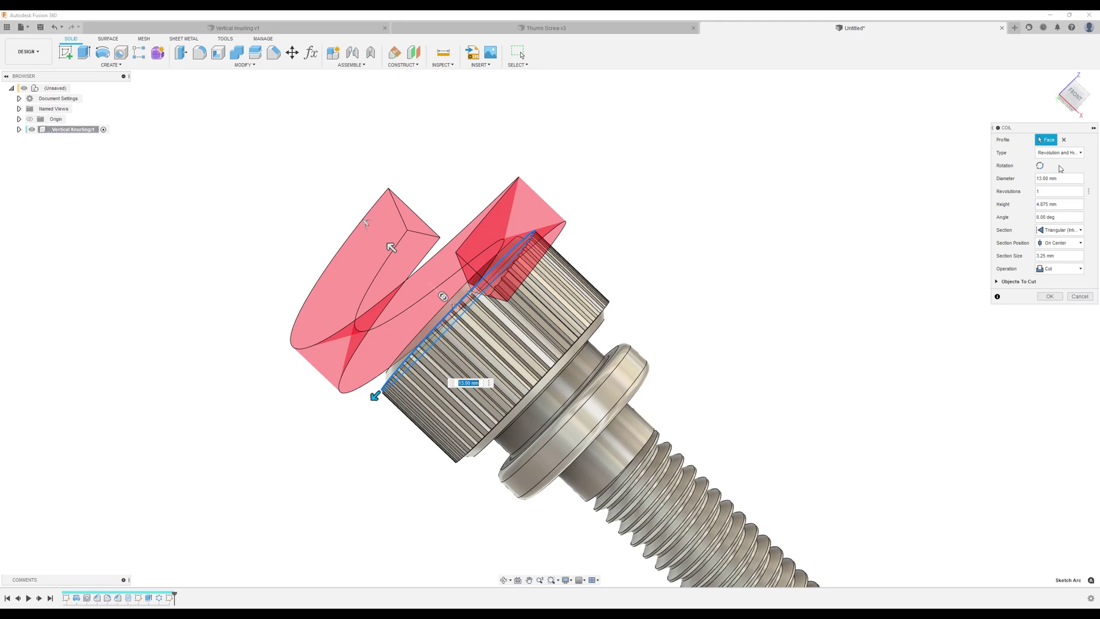
- Set the coil's height to 0.001 mm and its section size to 0.3 mm, and apply it as an internal triangular cut
left_click(1066, 205)
key("Return")
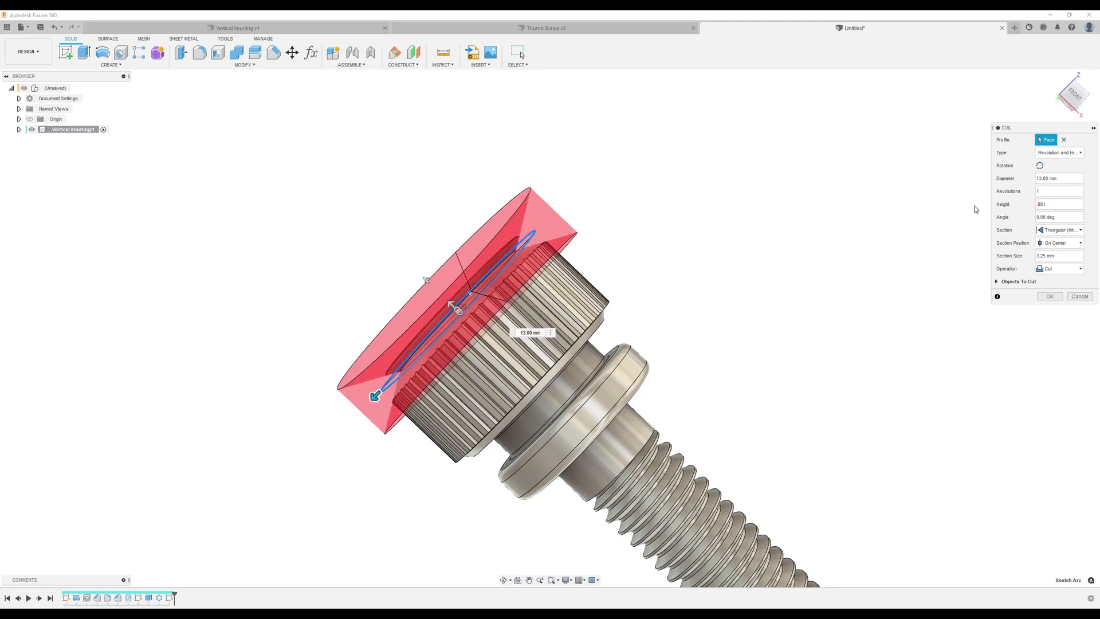
left_click(1080, 230)
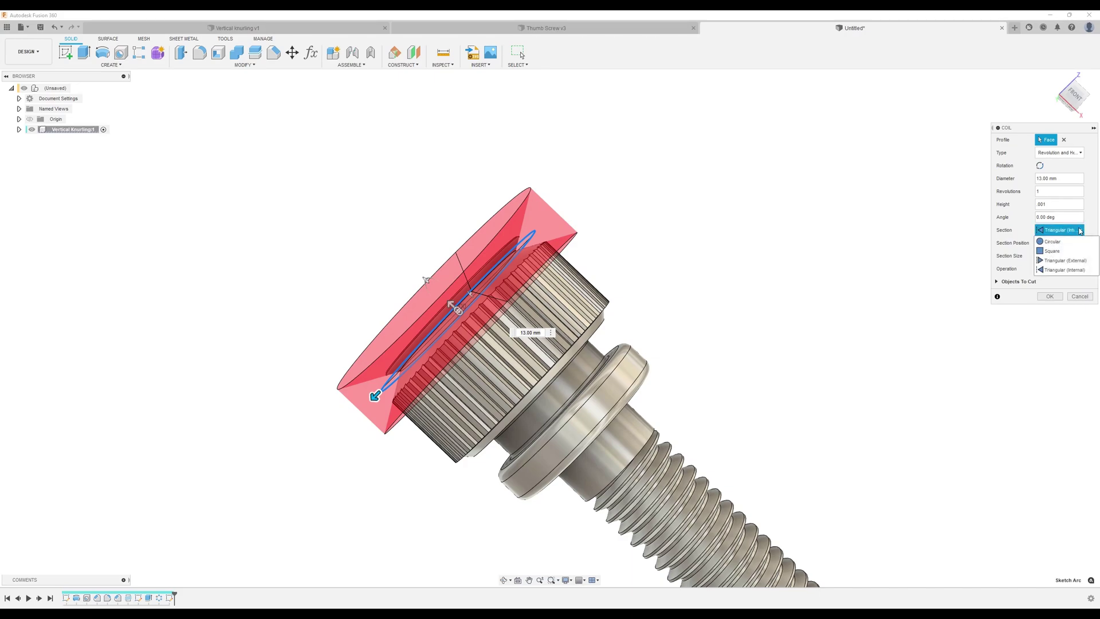
left_click(1080, 230)
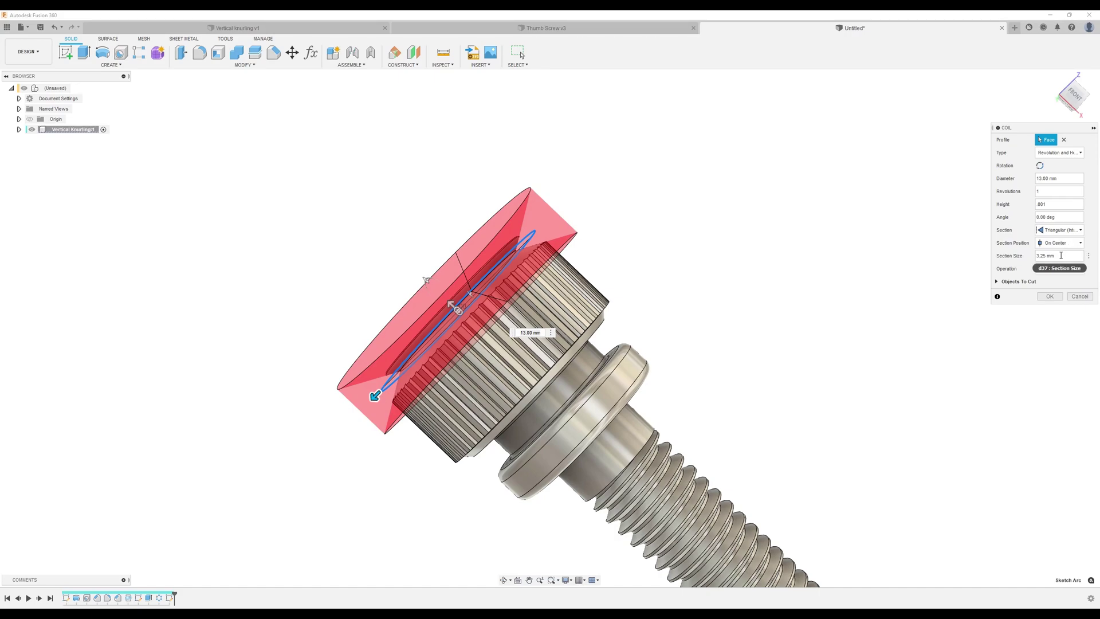
left_click_drag(1061, 255, 1011, 256)
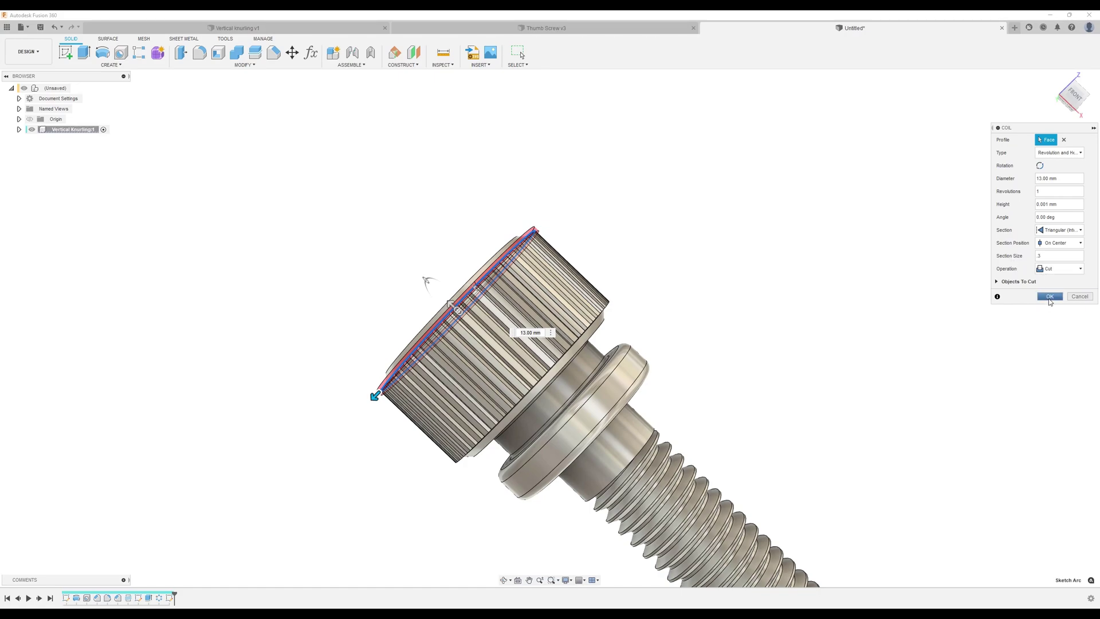
left_click(1050, 297)
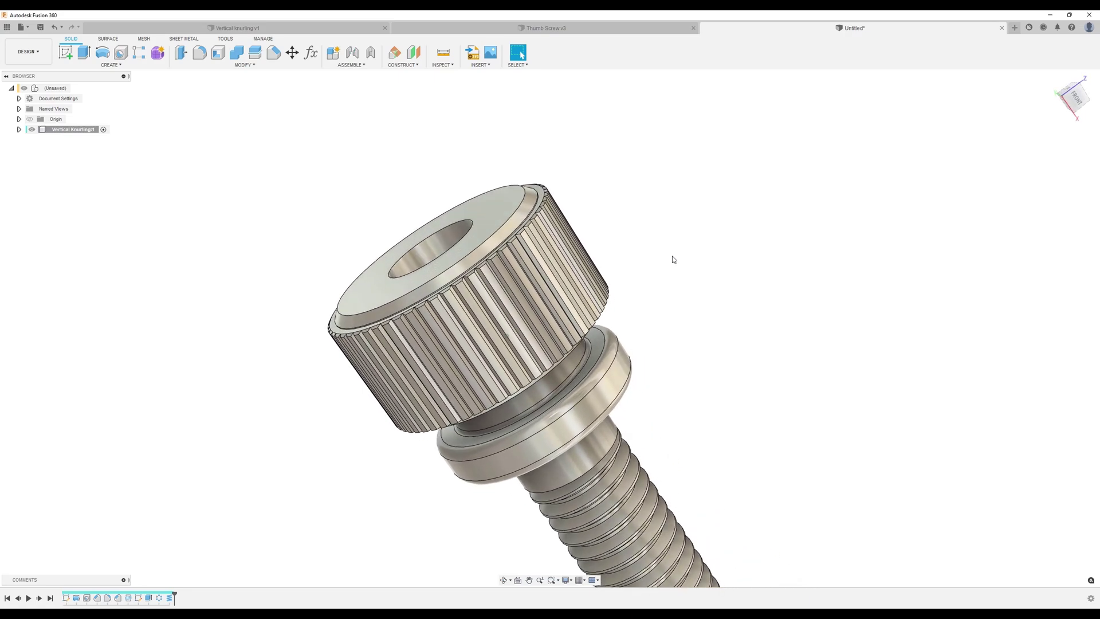
- Start a rectangular feature pattern of the coil cut, using the screw's X axis as the pattern direction
left_click(112, 67)
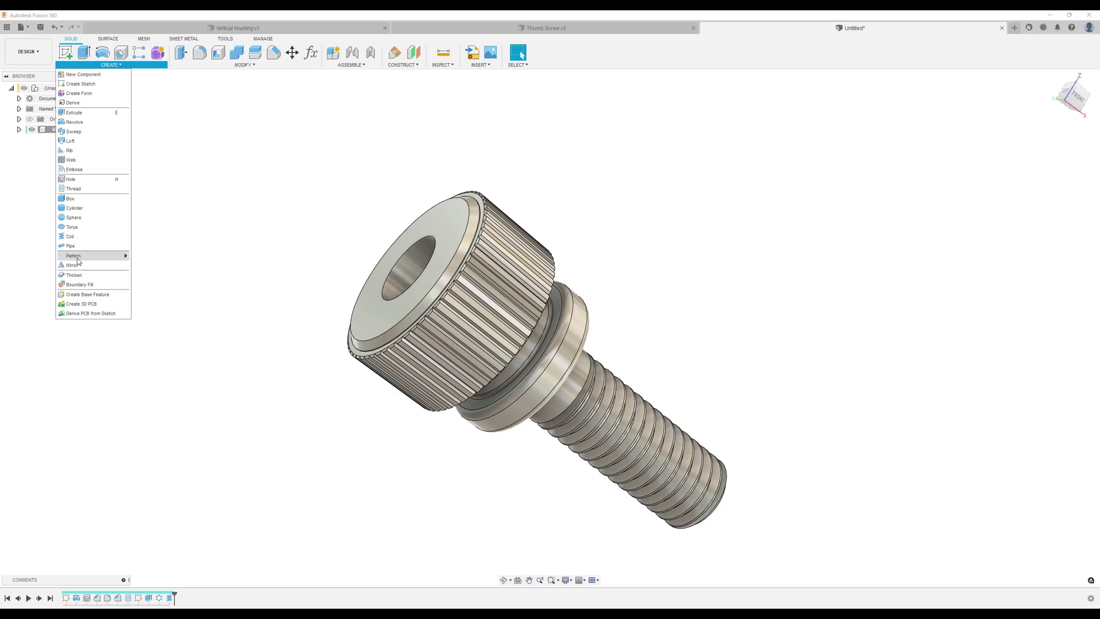
mouse_move(81, 257)
left_click(143, 256)
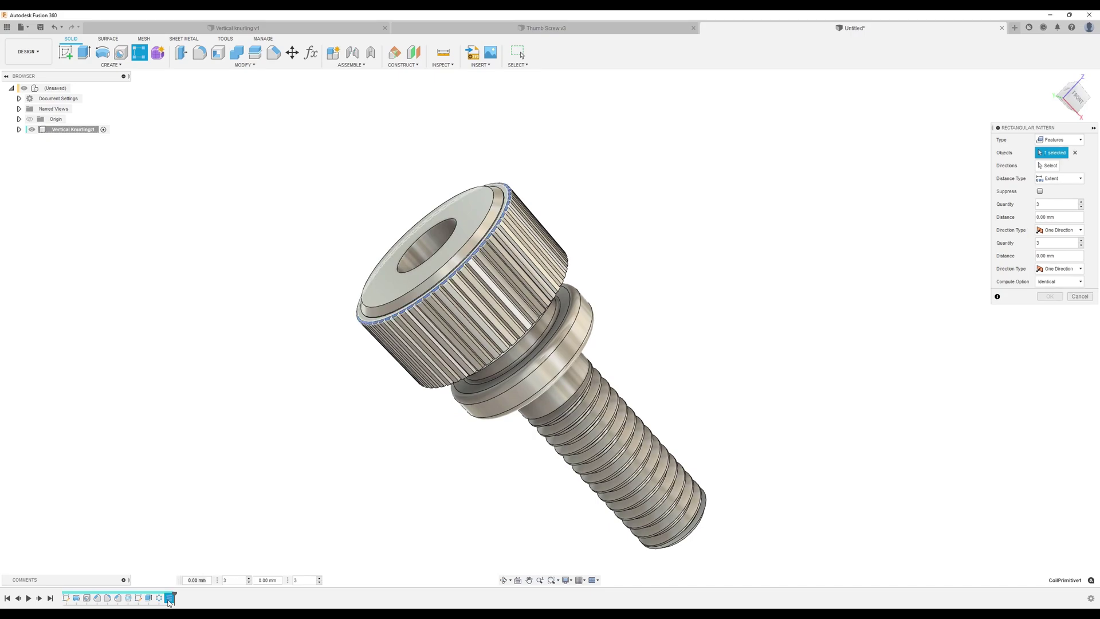
scroll(768, 274, "up", 3)
middle_click_drag(763, 269, 850, 243, "shift")
left_click(1050, 166)
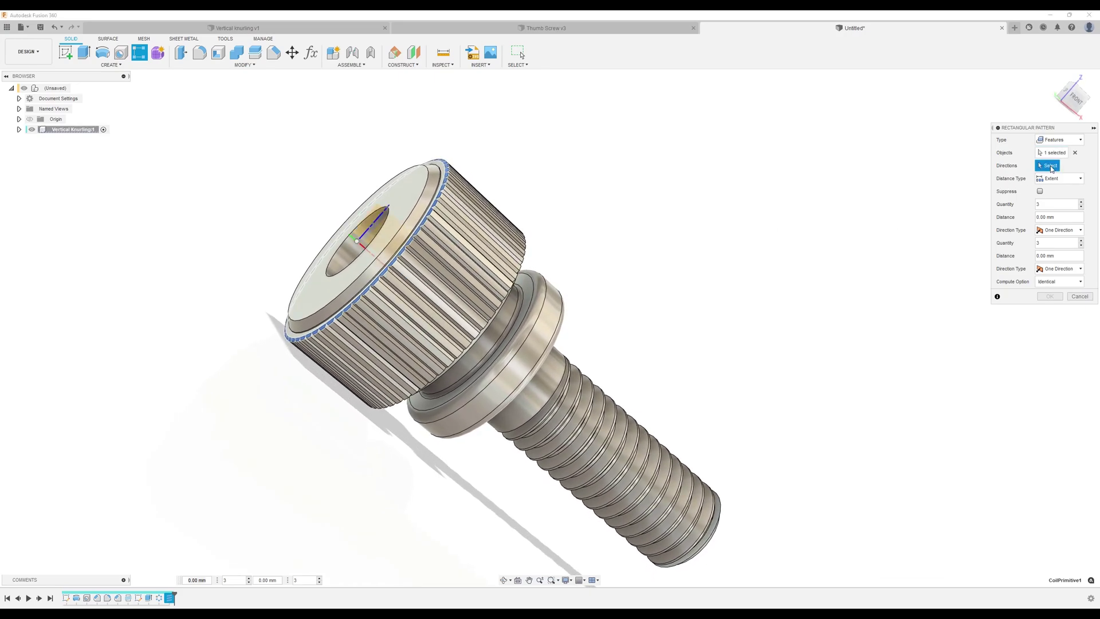
middle_click_drag(339, 193, 368, 274, "shift")
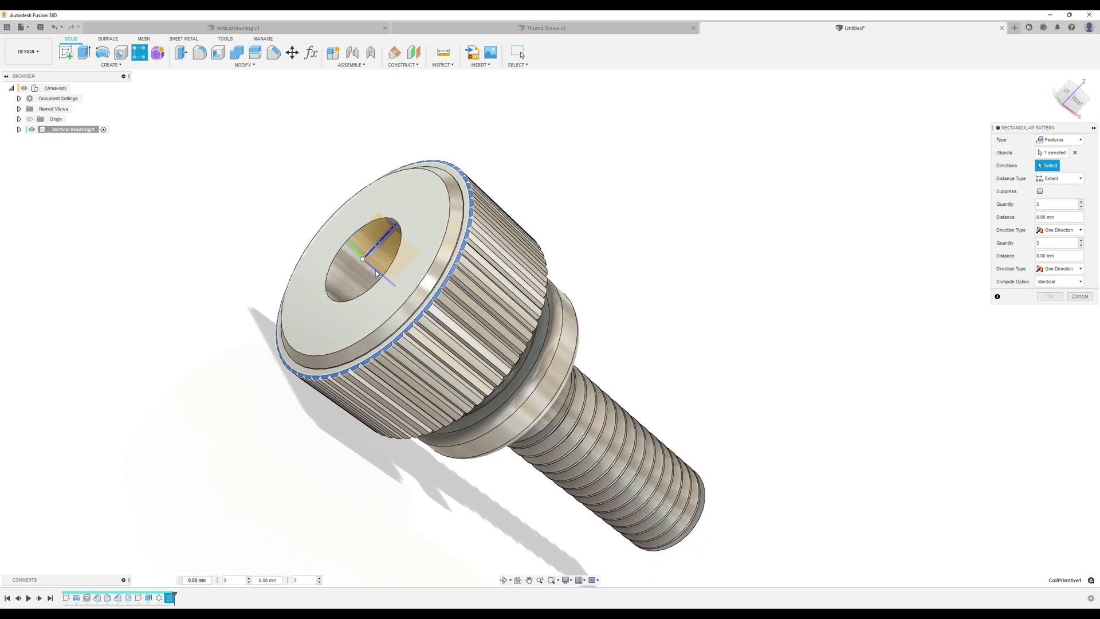
left_click(376, 272)
middle_click_drag(736, 316, 594, 251, "shift")
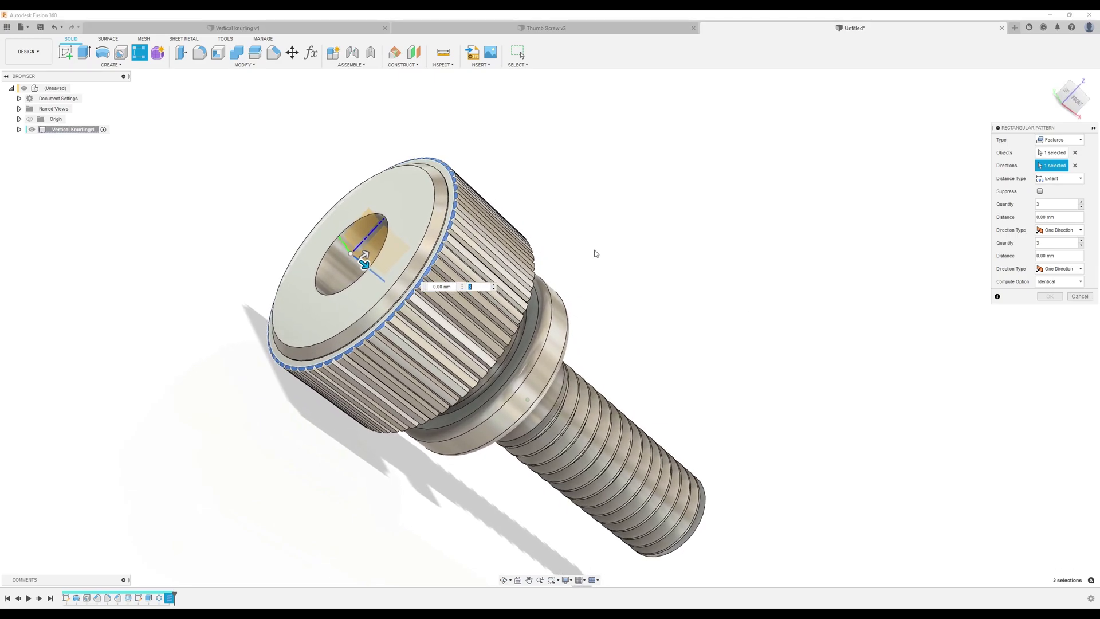
middle_click_drag(647, 322, 665, 317, "shift")
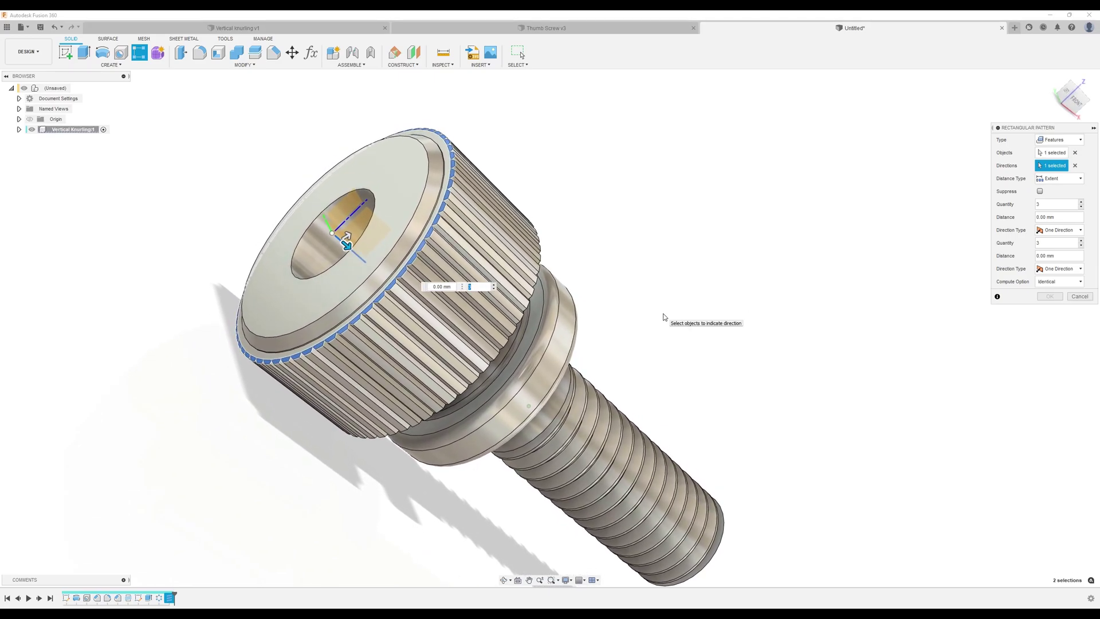
- Set the coil cut pattern's quantity to 11 and its extent distance to 6.001 mm, and apply it along the head
middle_click_drag(944, 232, 947, 229, "shift")
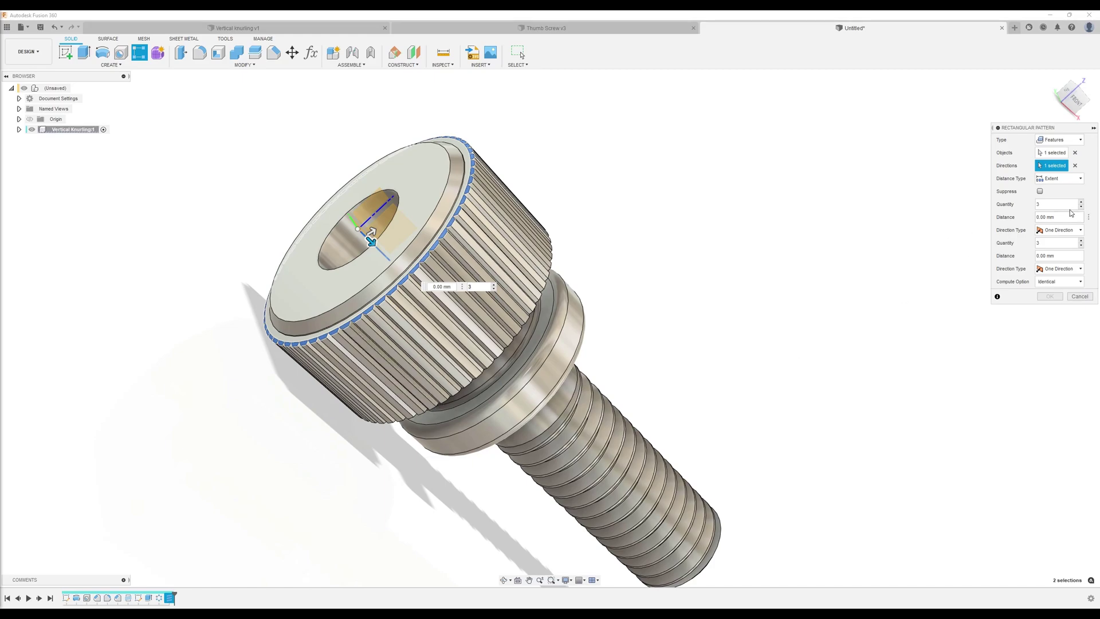
left_click_drag(1053, 204, 987, 204)
type("11")
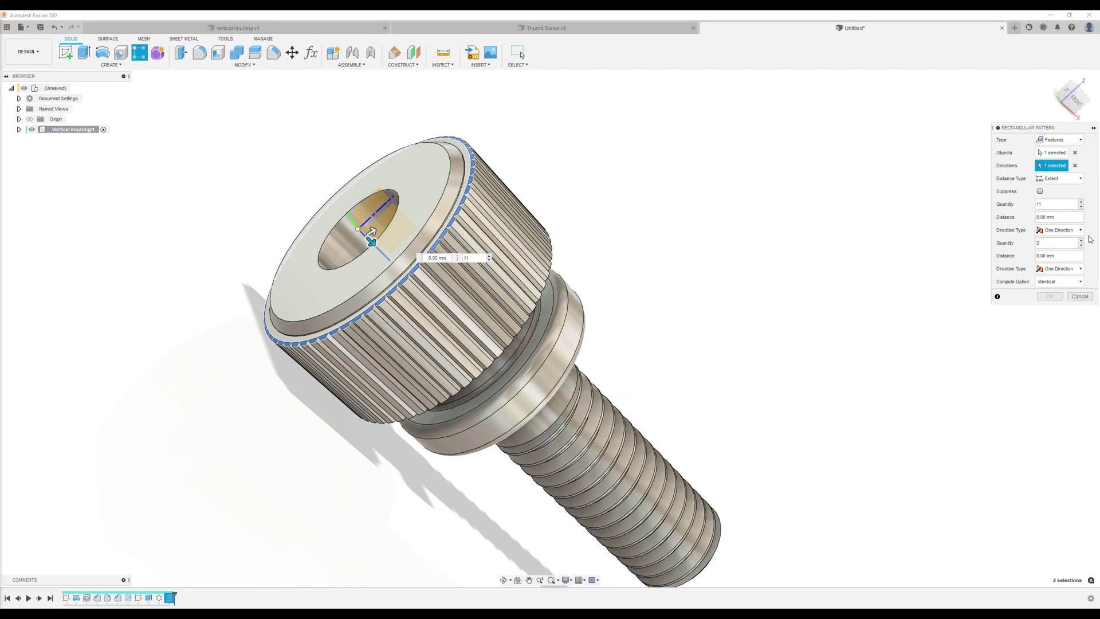
middle_click_drag(789, 326, 594, 271, "shift")
left_click(579, 229)
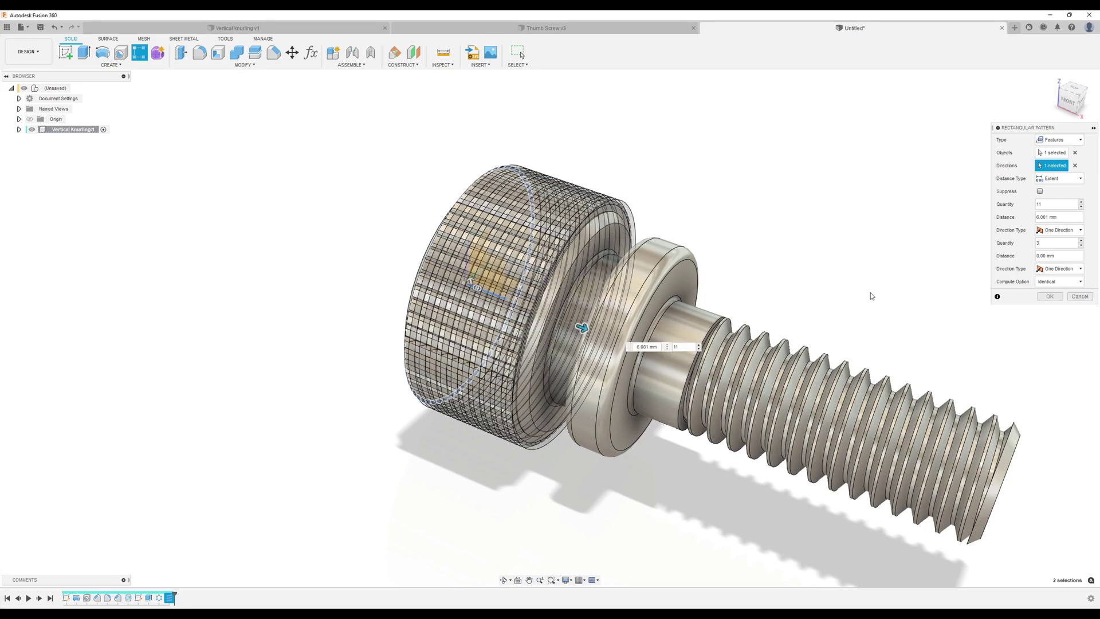
middle_click_drag(871, 296, 940, 304, "shift")
left_click(1058, 300)
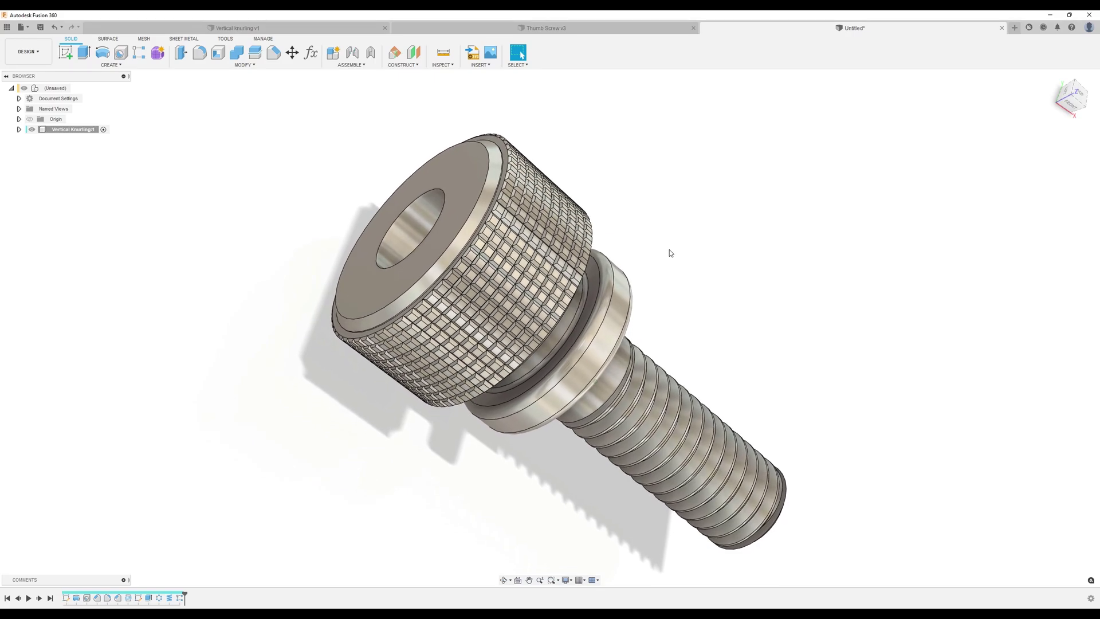
scroll(669, 250, "up", 3)
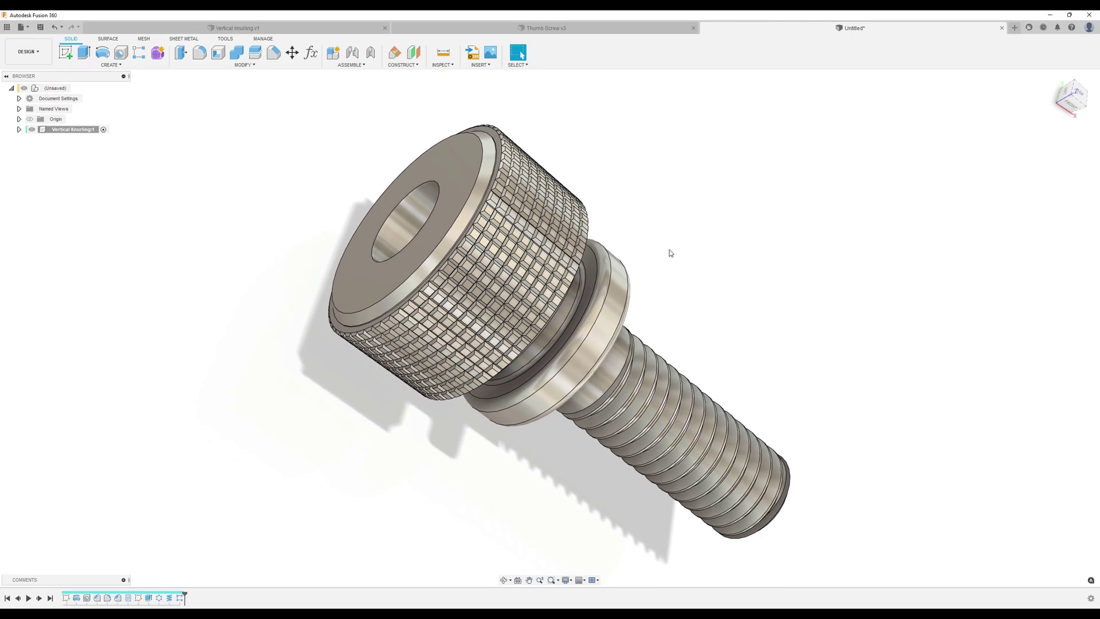
middle_click_drag(747, 254, 768, 242, "shift")
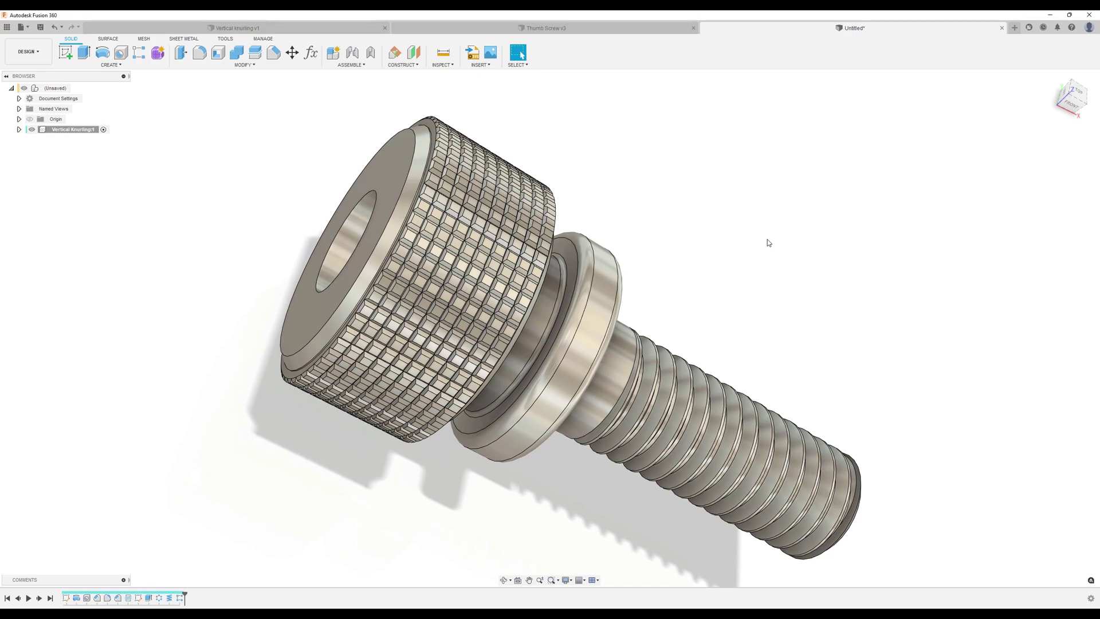